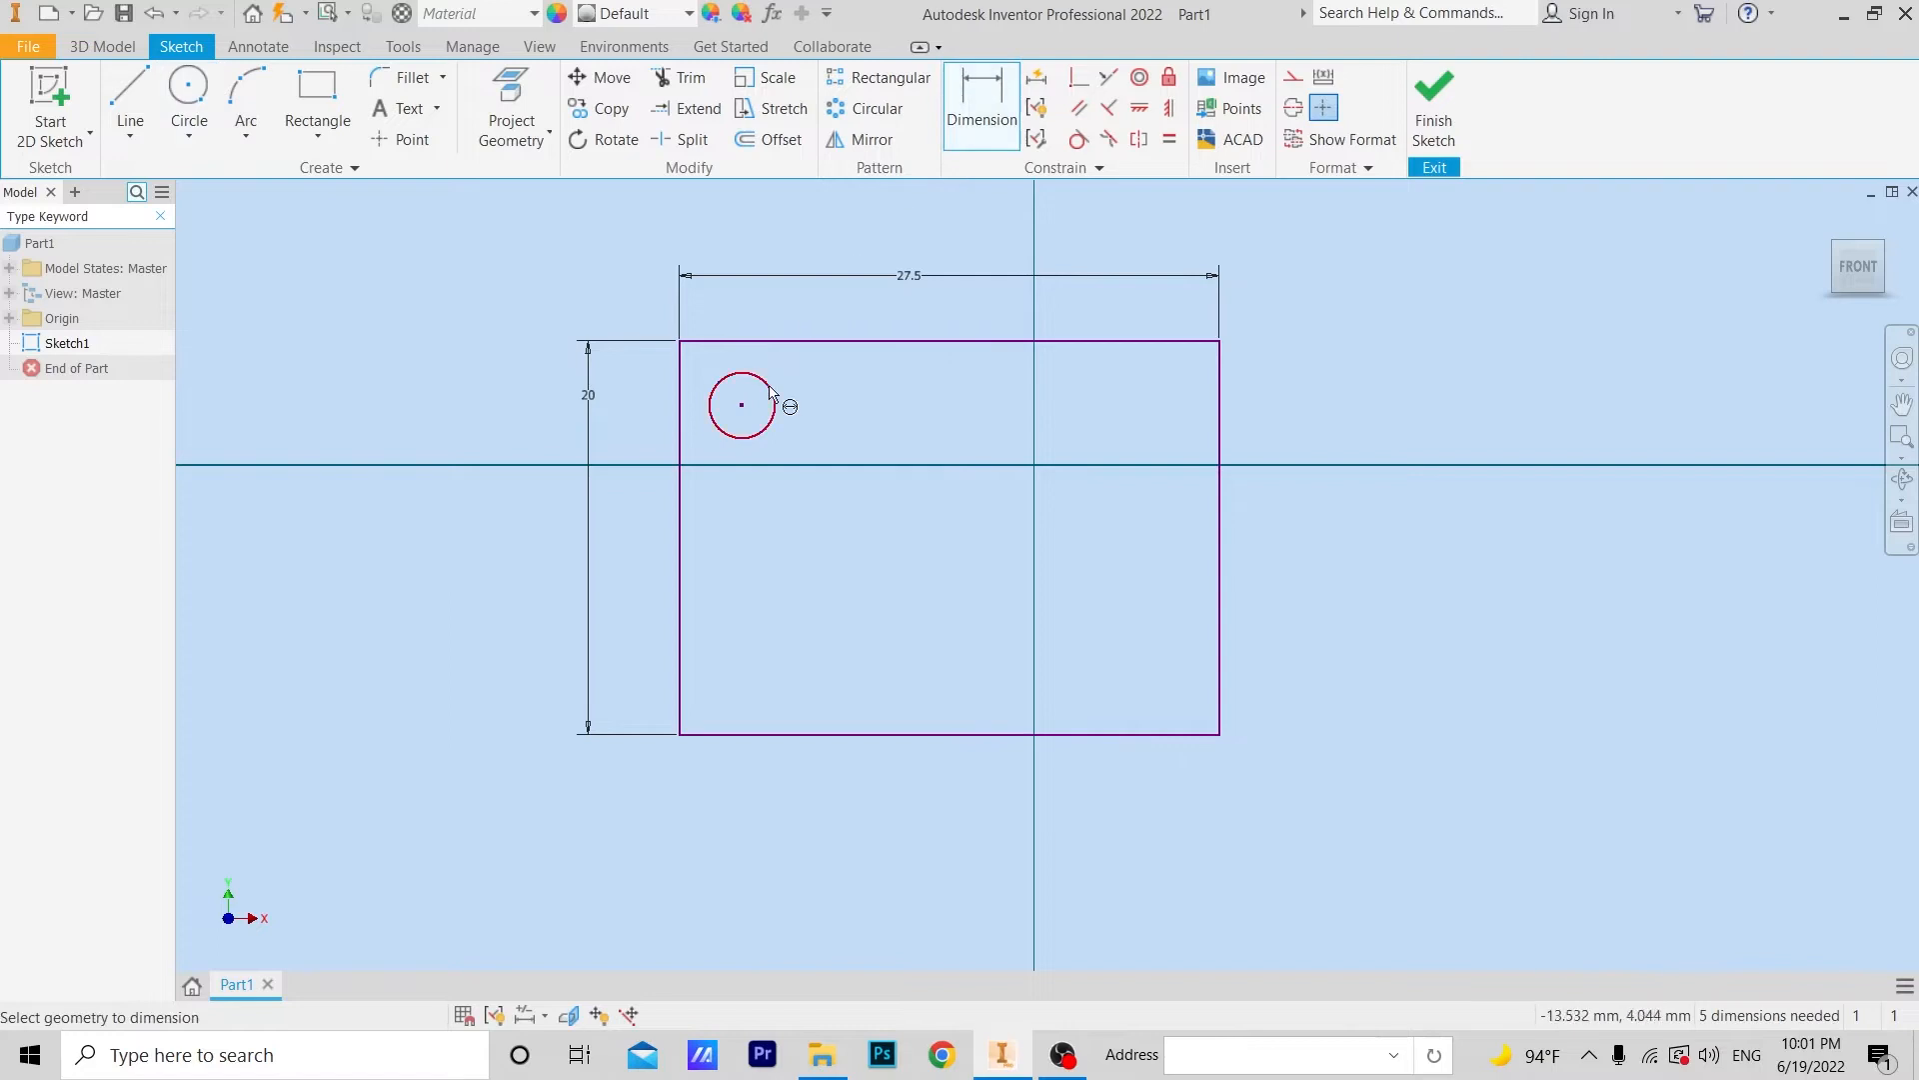
Dimension the diameter of the small circle inside the rectangle at 3.5 mm
click(627, 272)
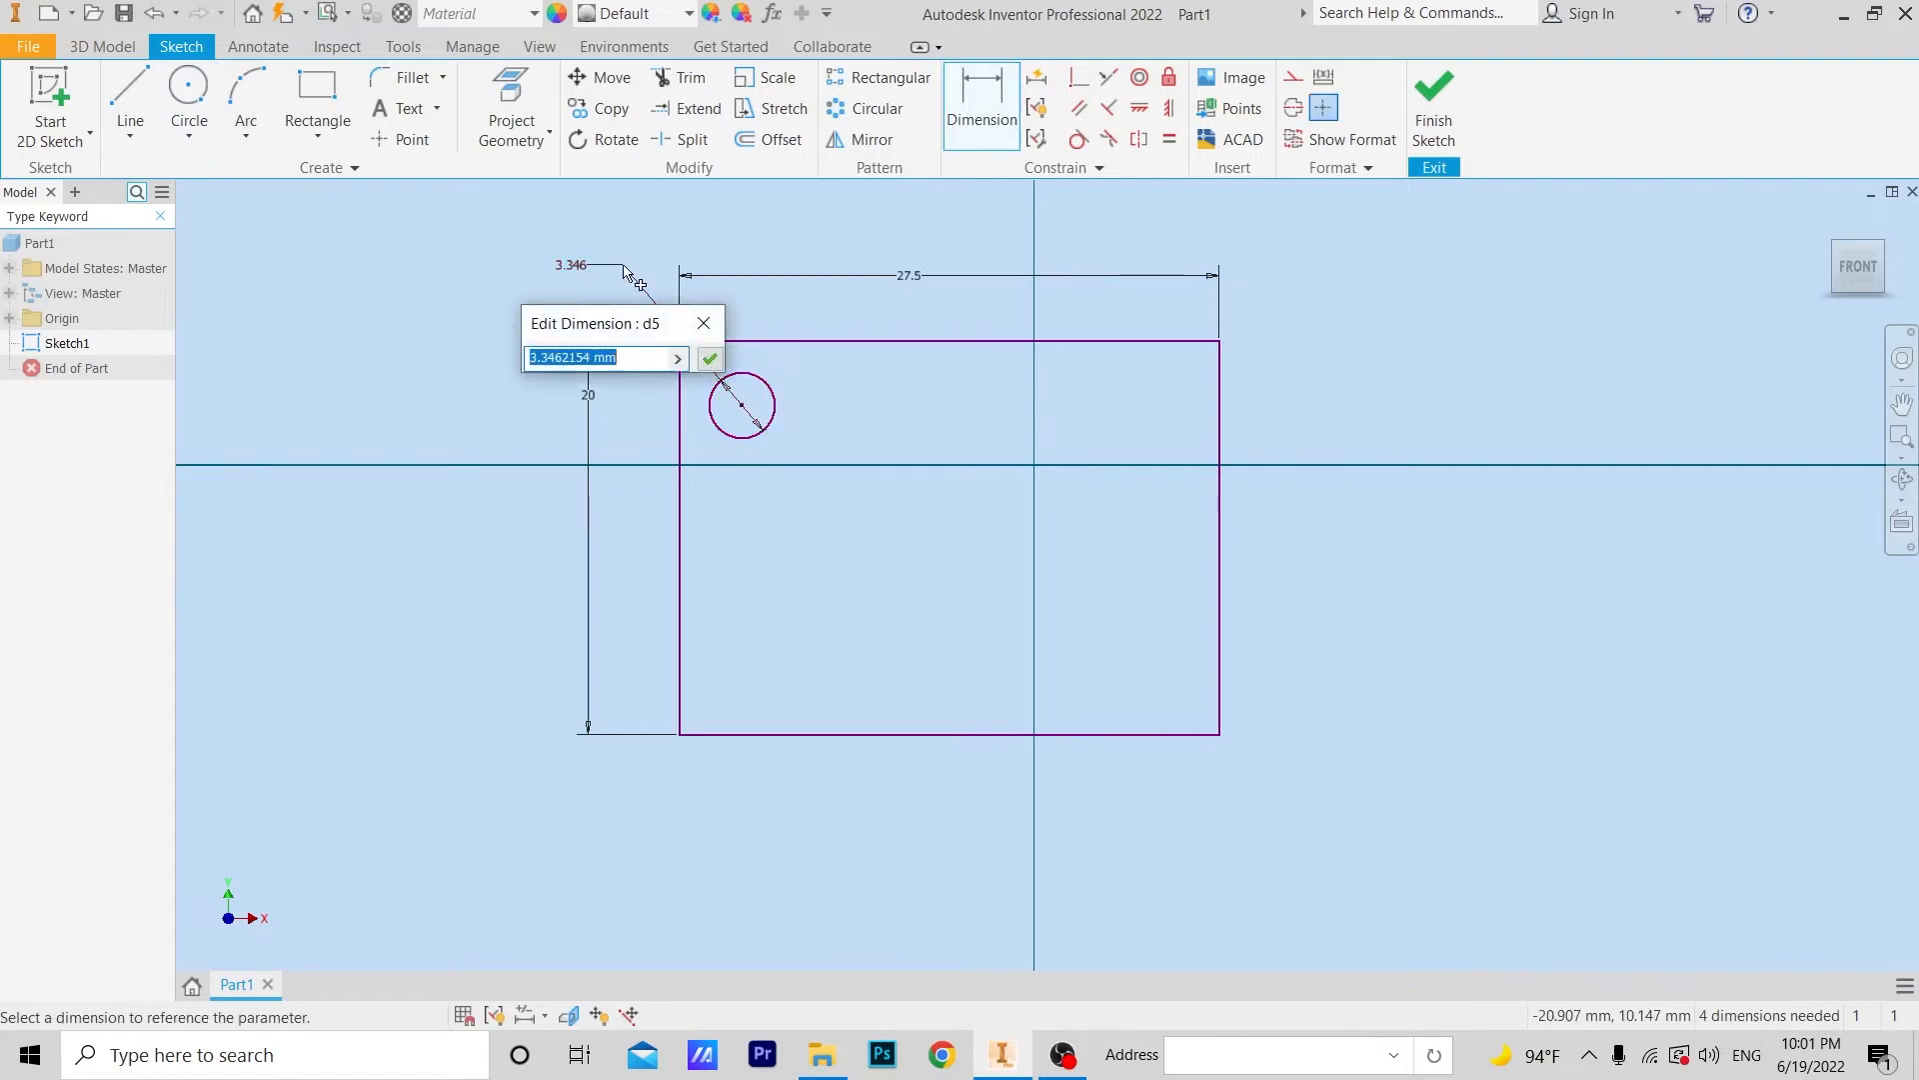
text(3.5)
key(Return)
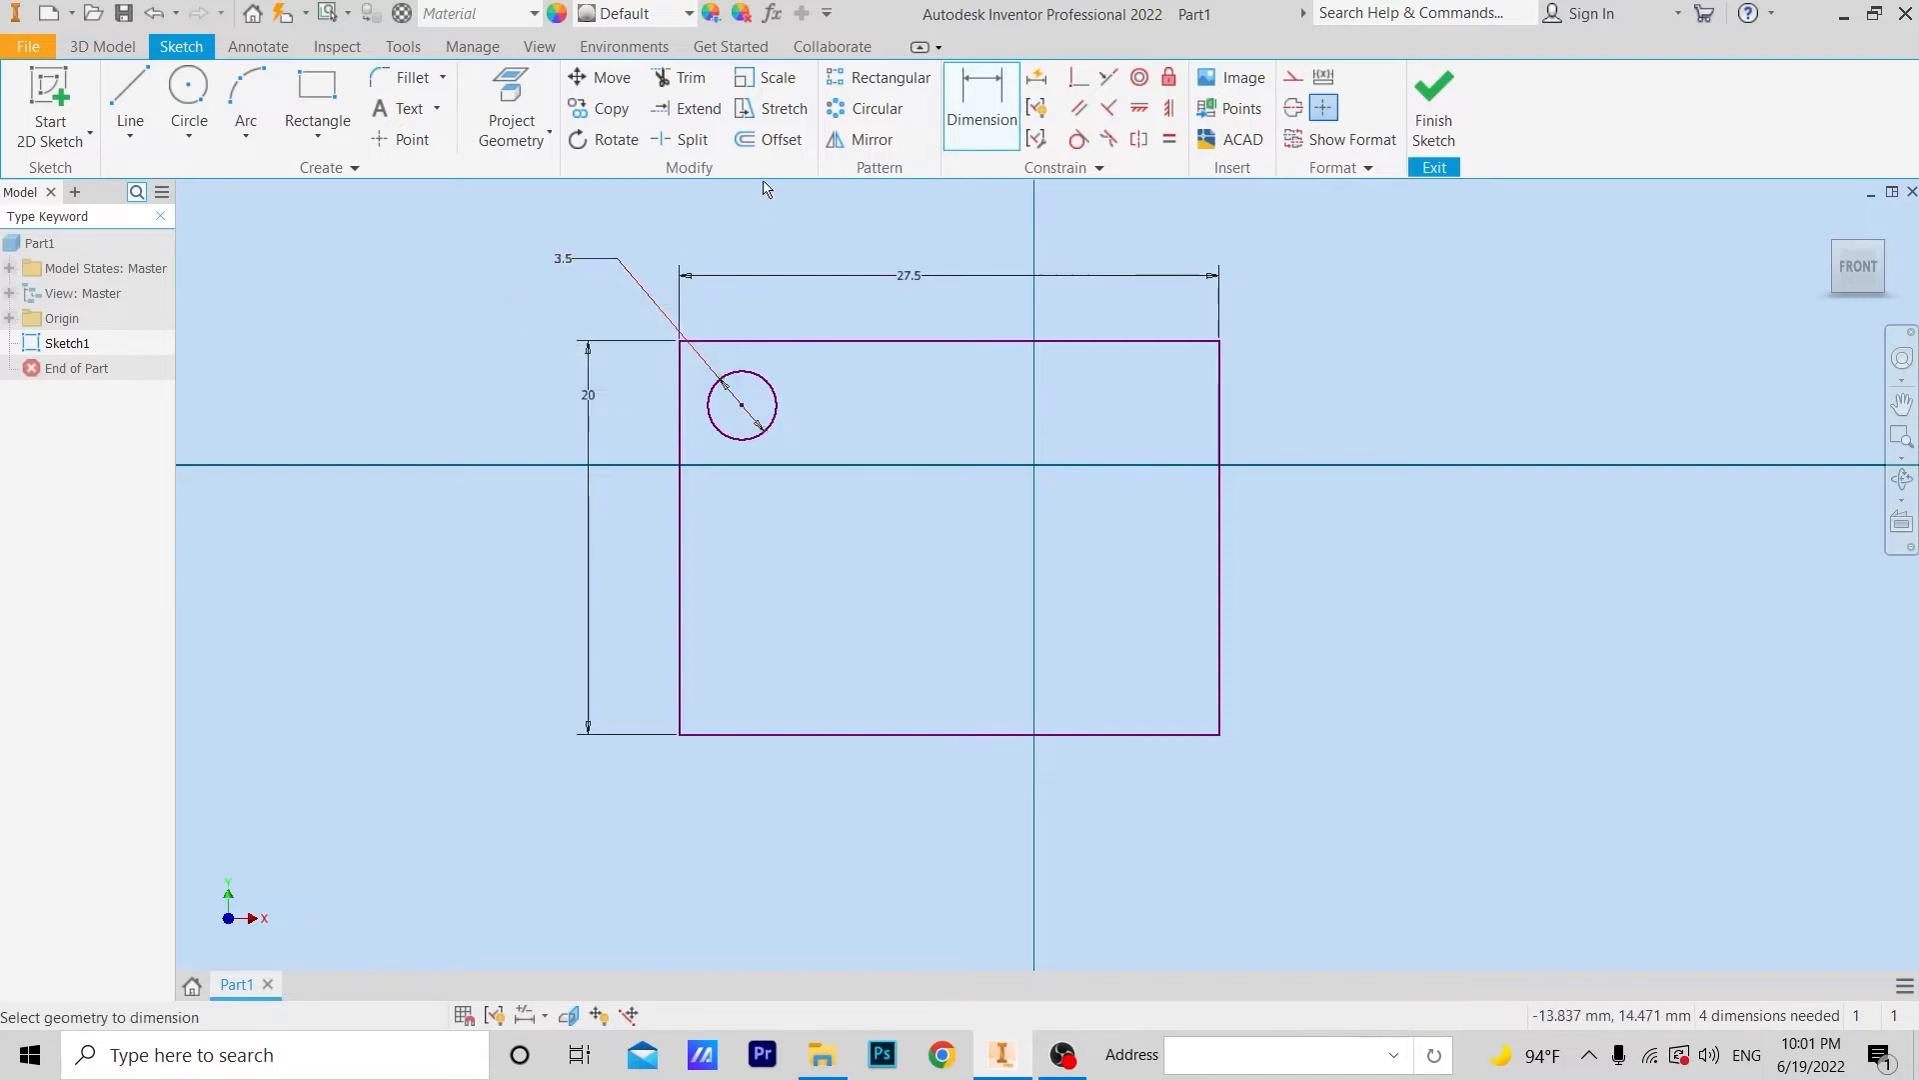
Create a rectangular pattern of the circle along the rectangle's upper edge, running rightward, with 5 instances spaced 5 mm apart
click(910, 92)
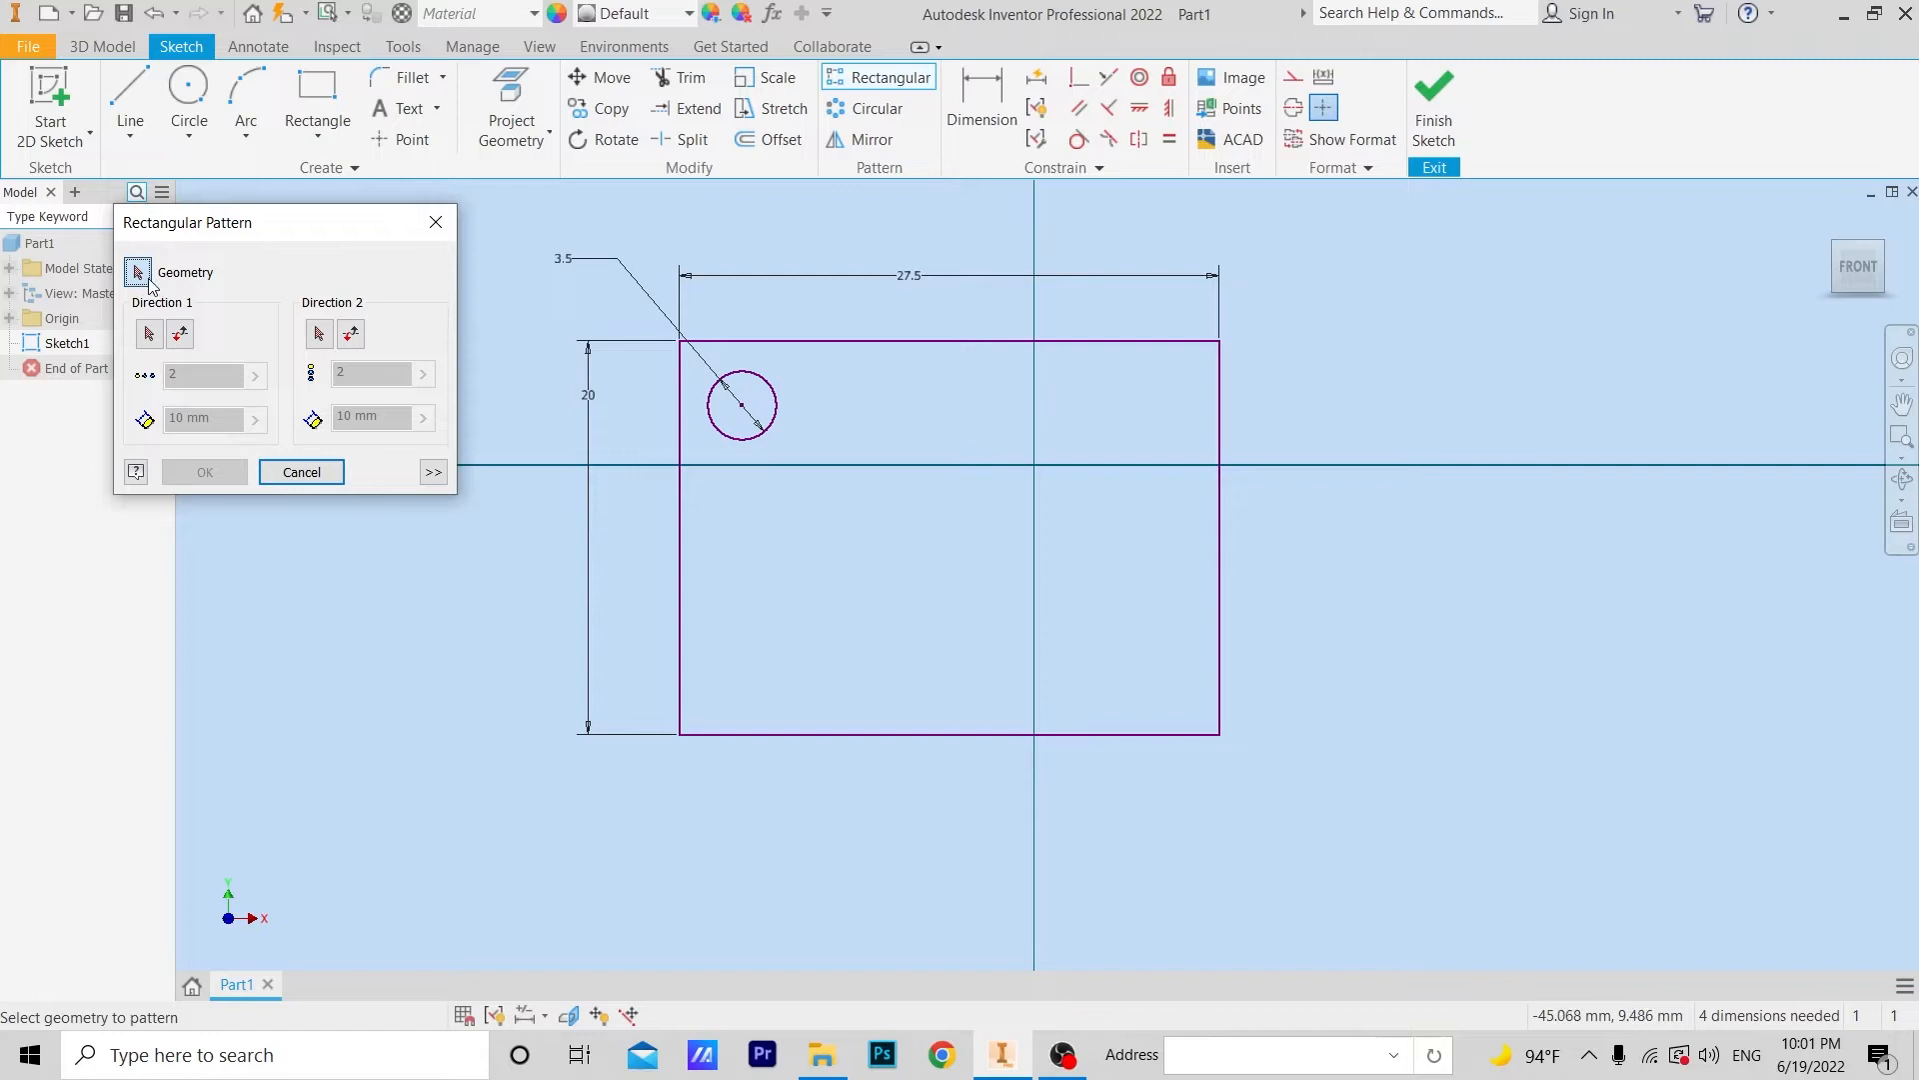
click(775, 400)
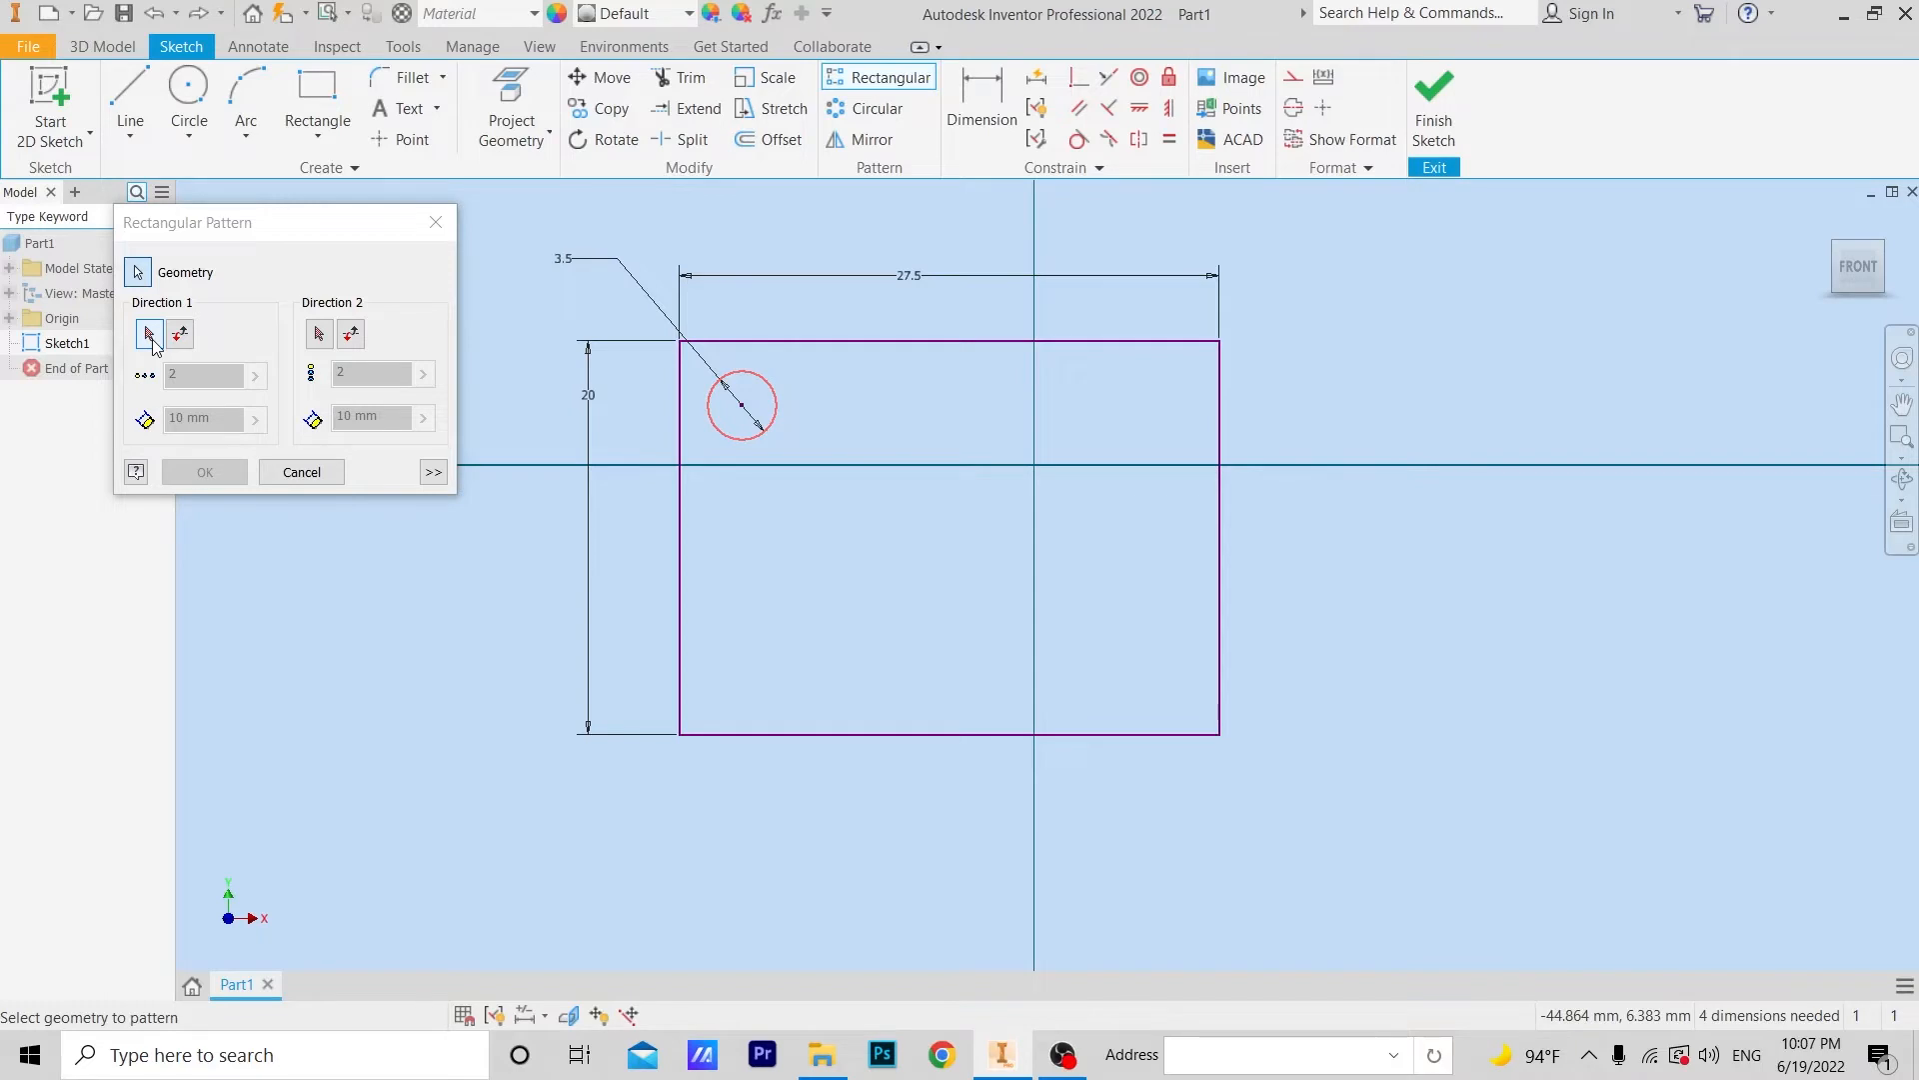
click(150, 335)
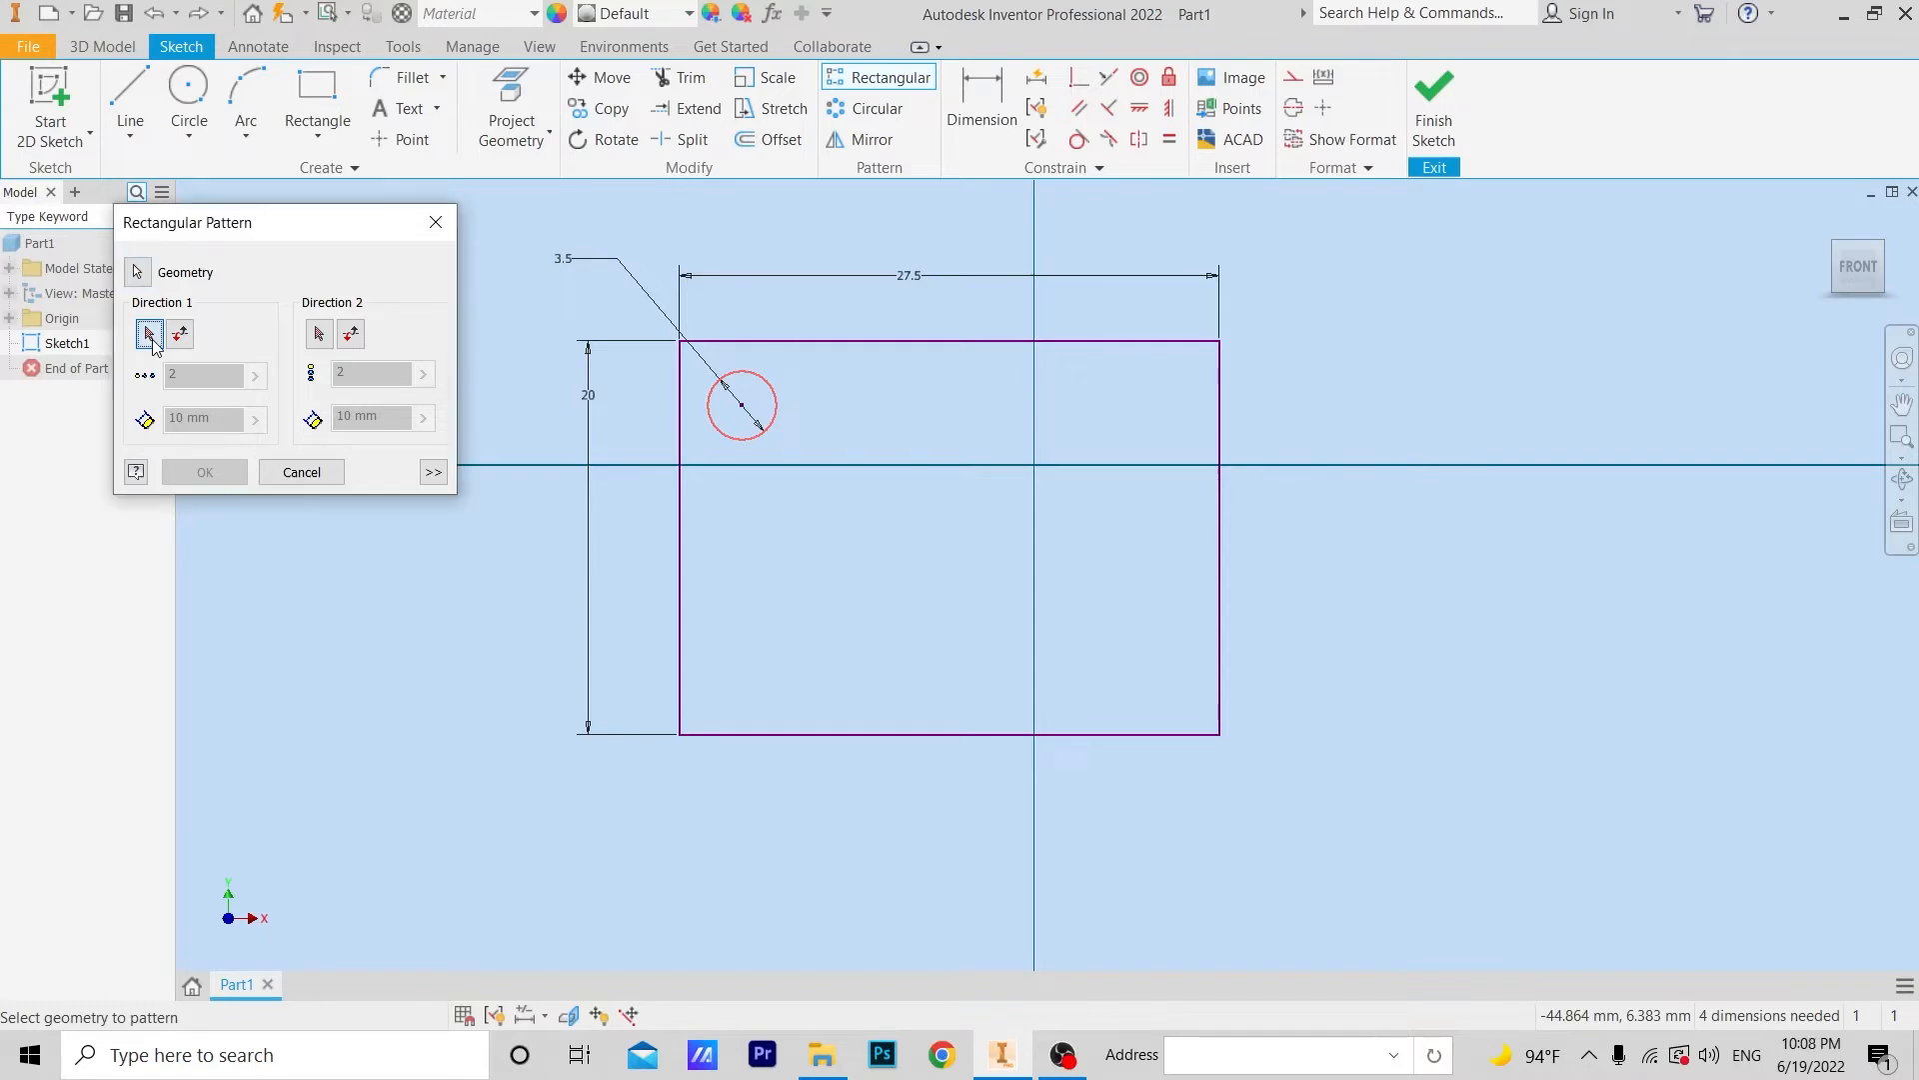
click(790, 341)
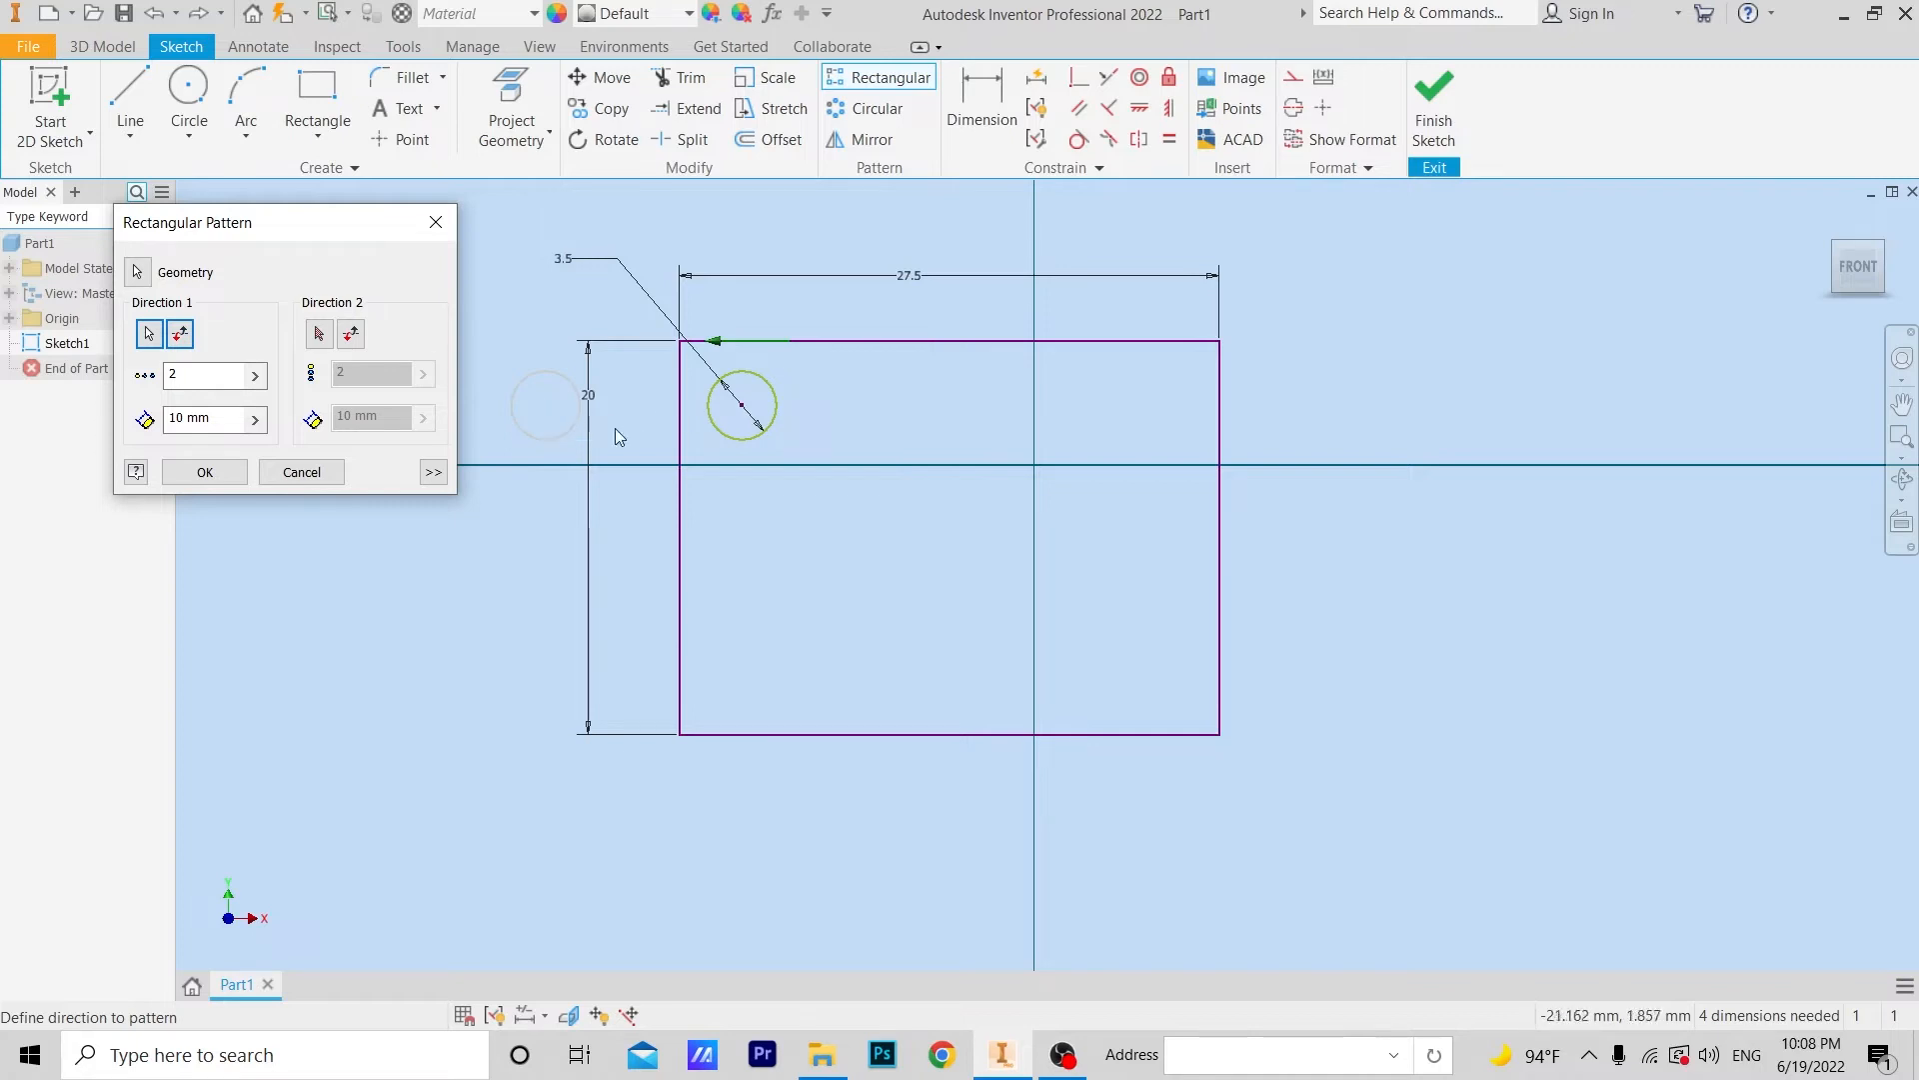
click(183, 334)
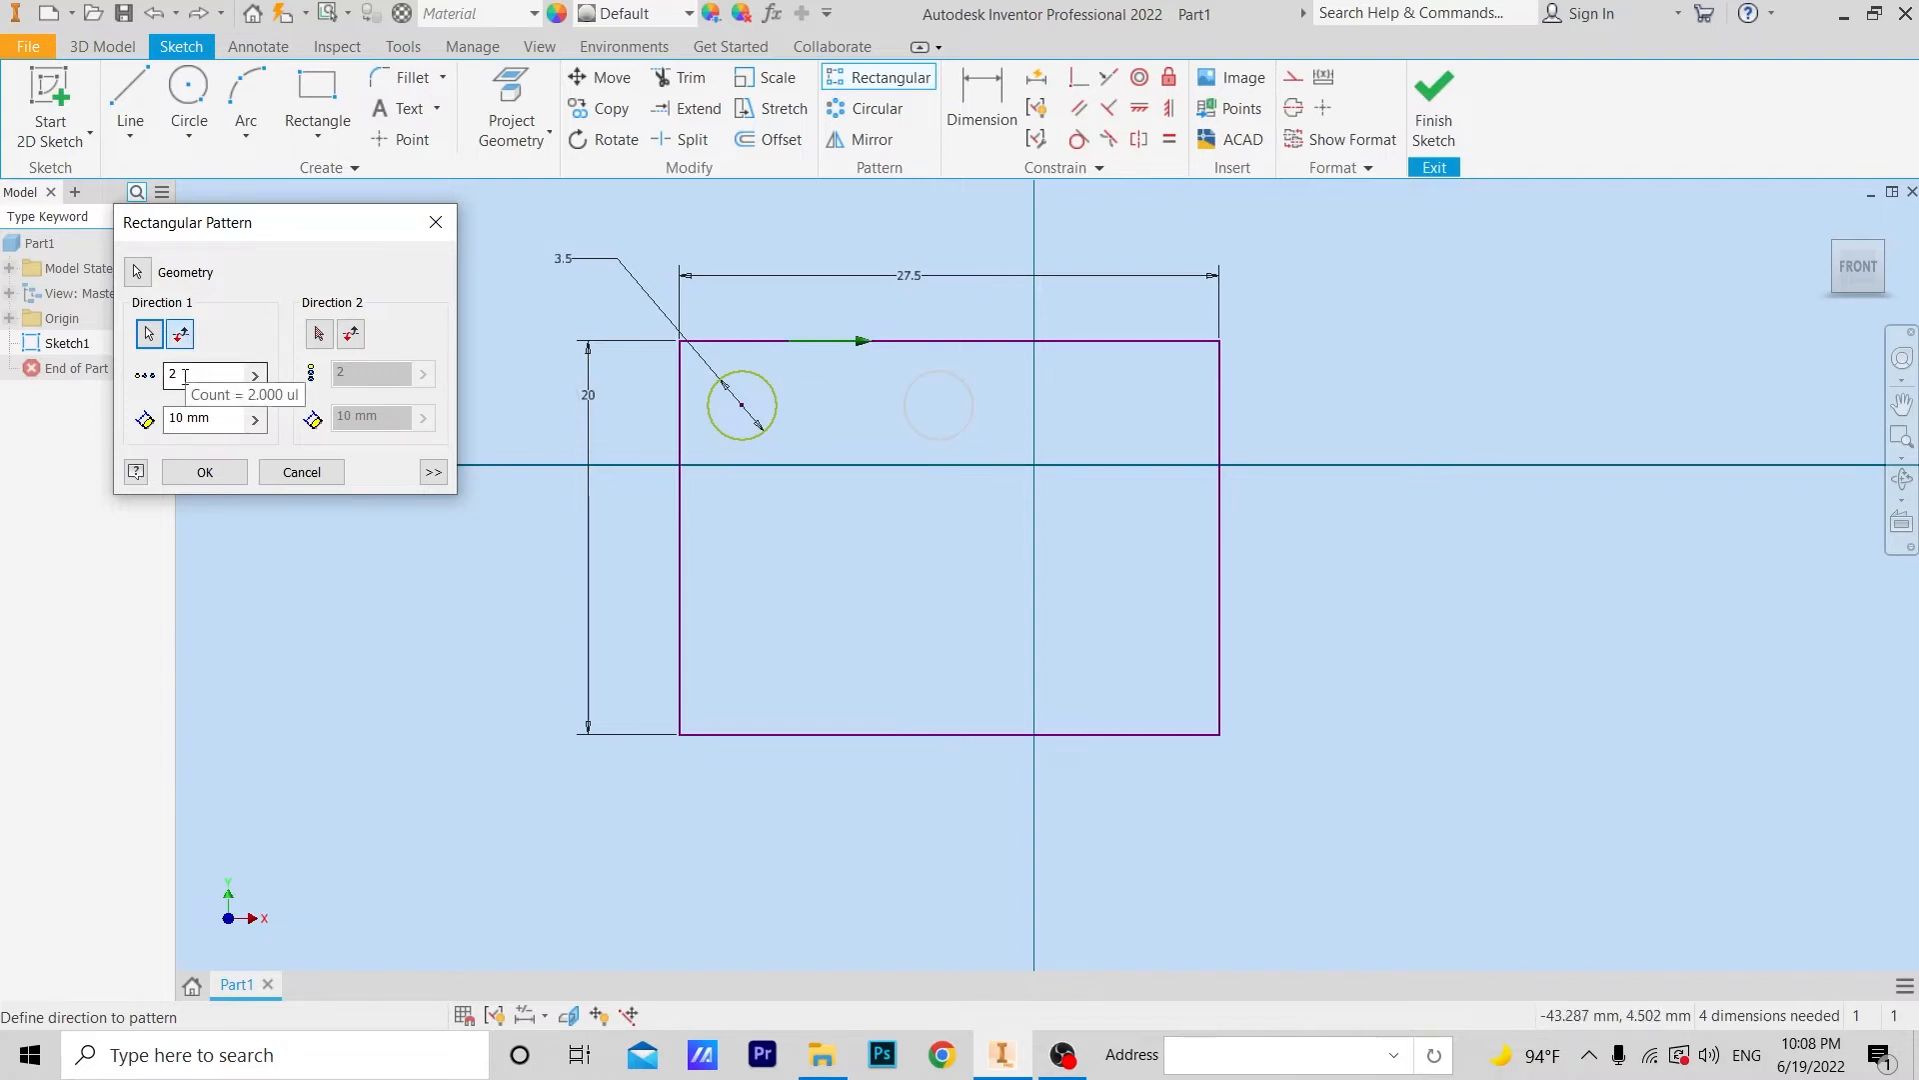
double_click(185, 376)
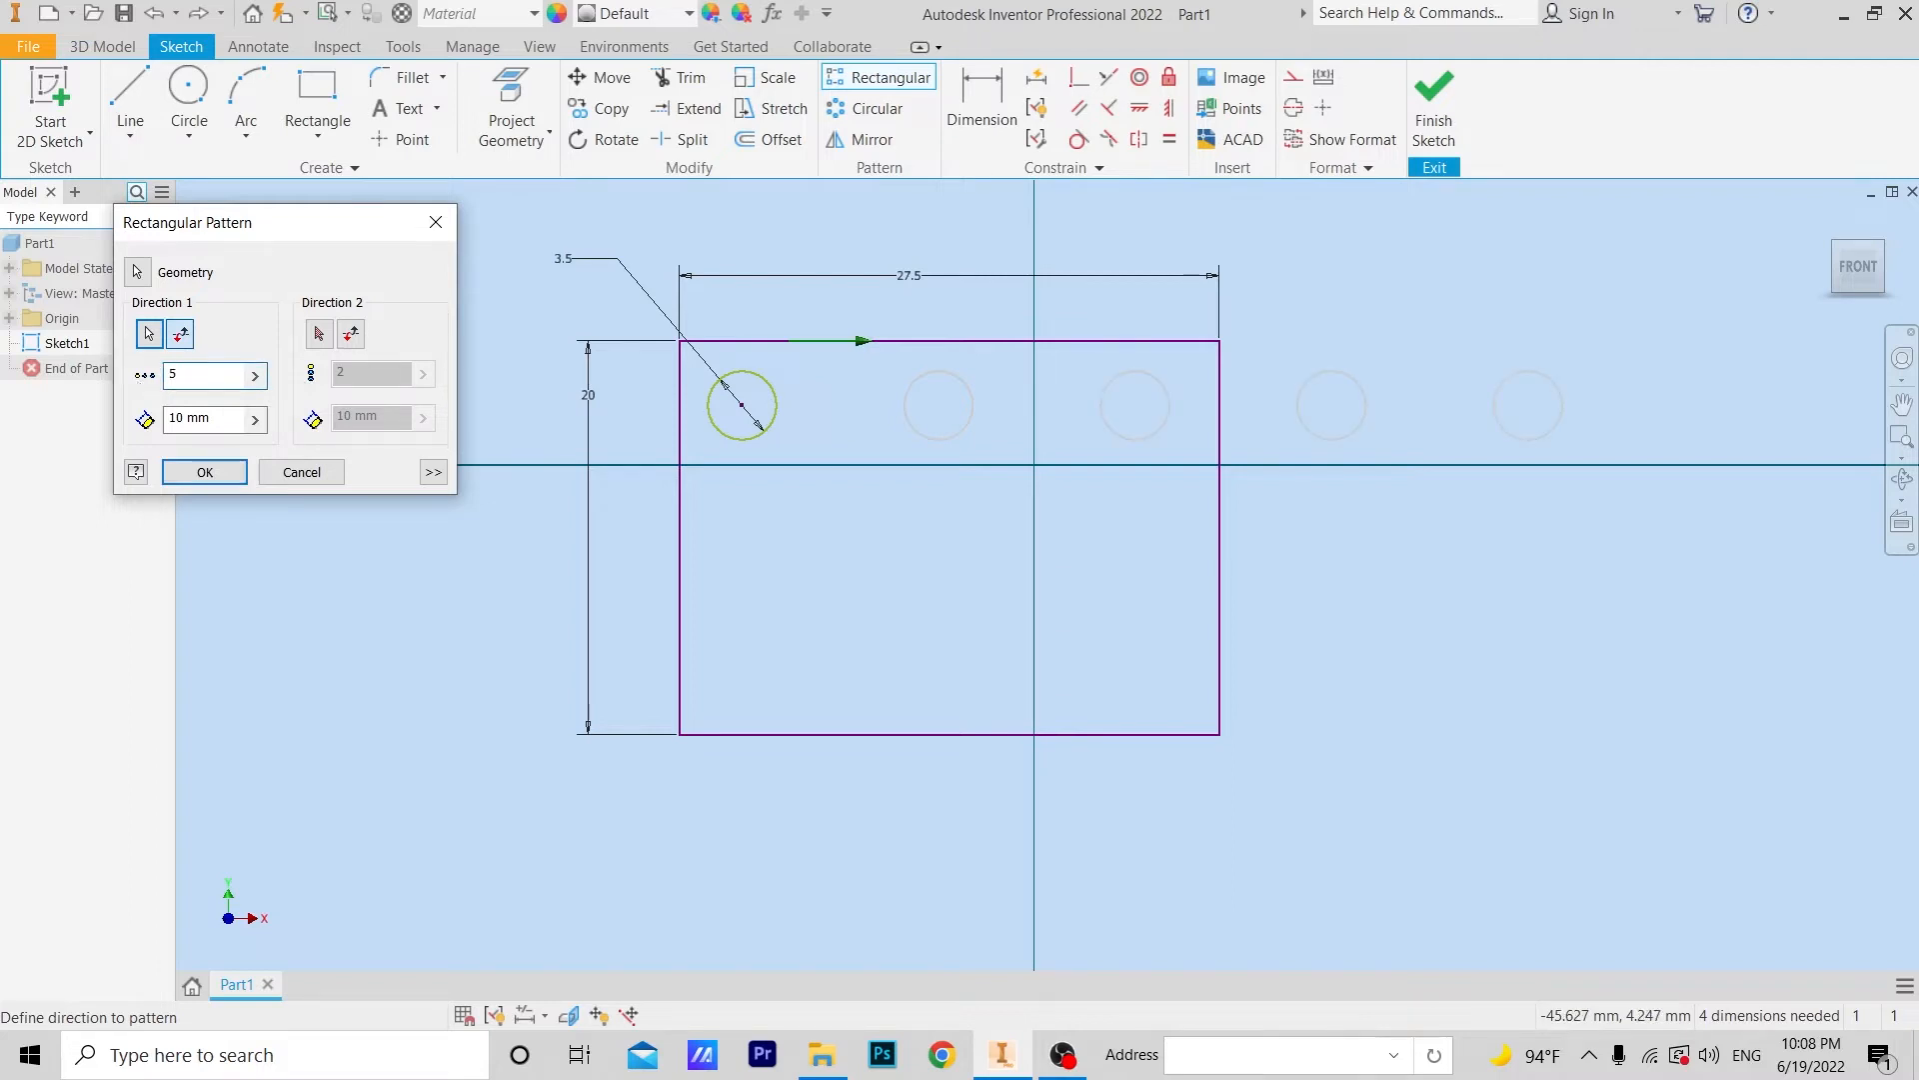
double_click(216, 419)
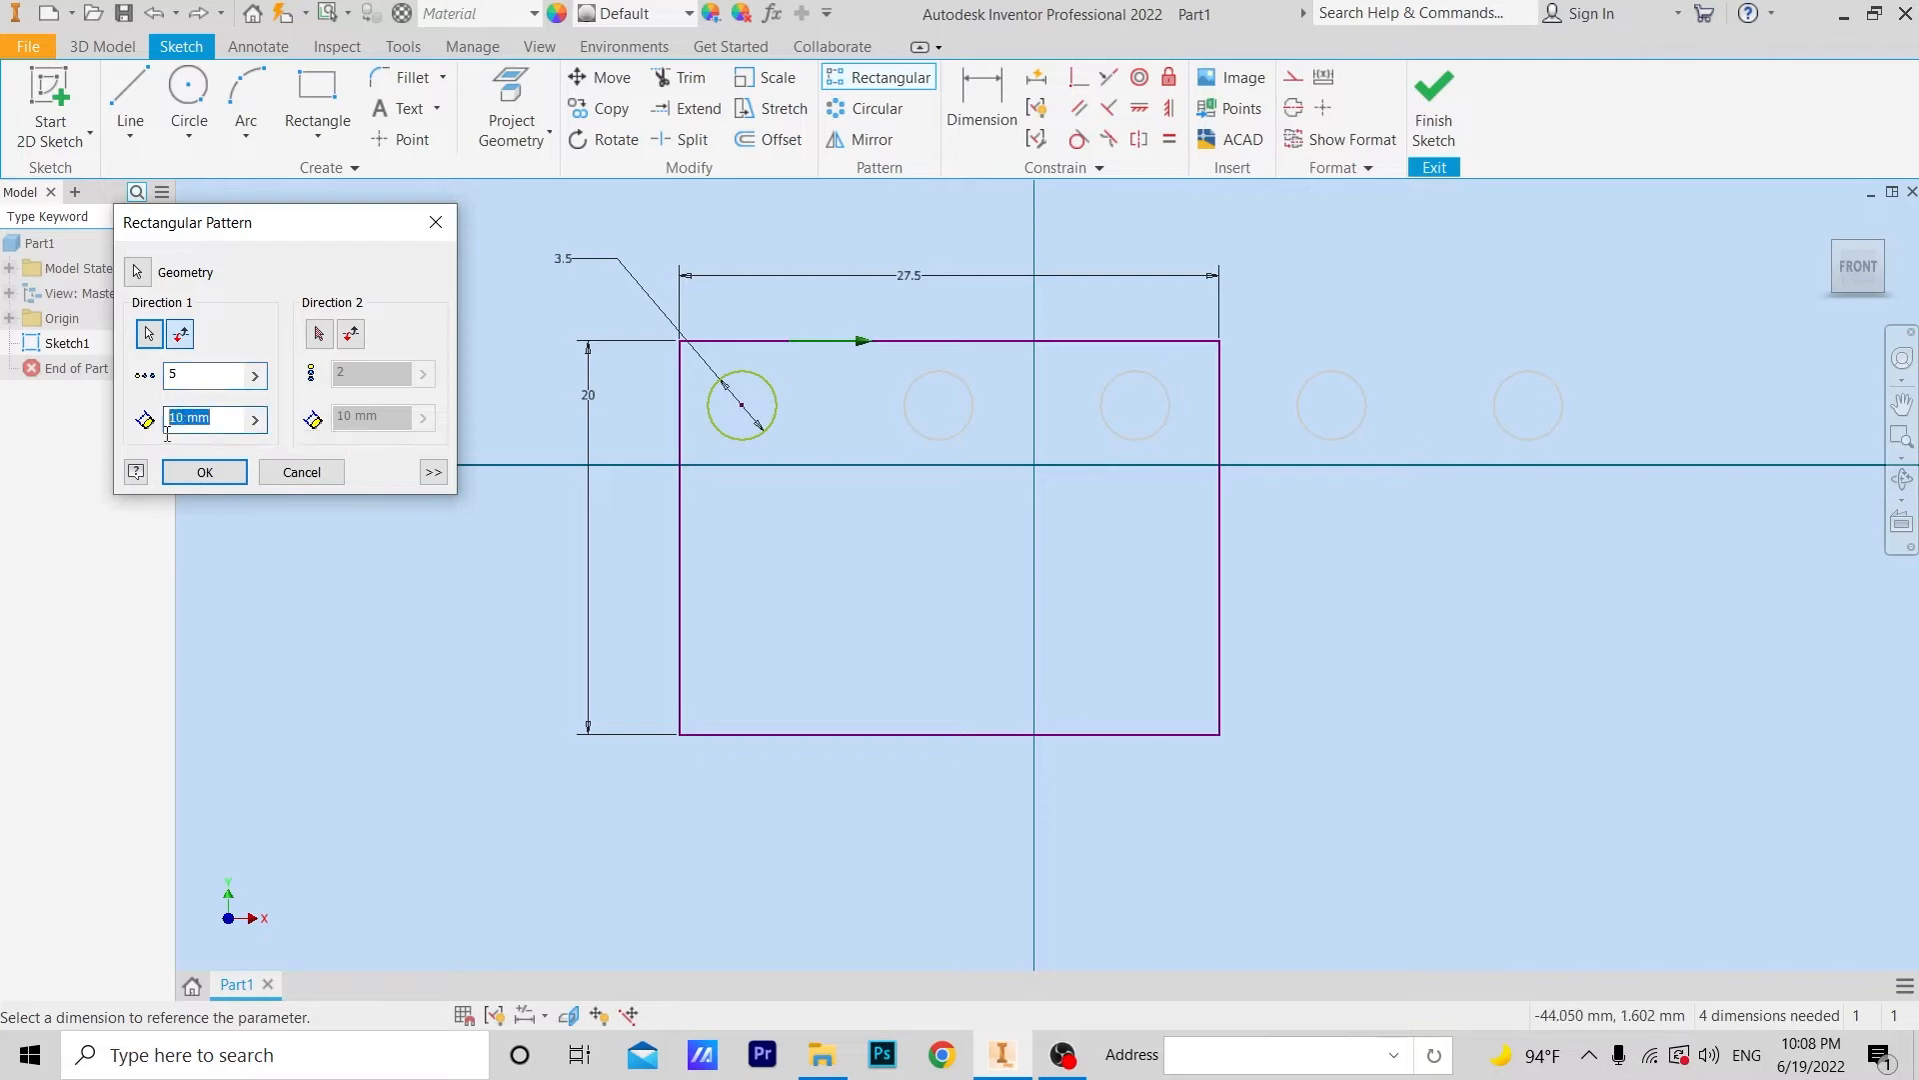
text(5)
click(201, 473)
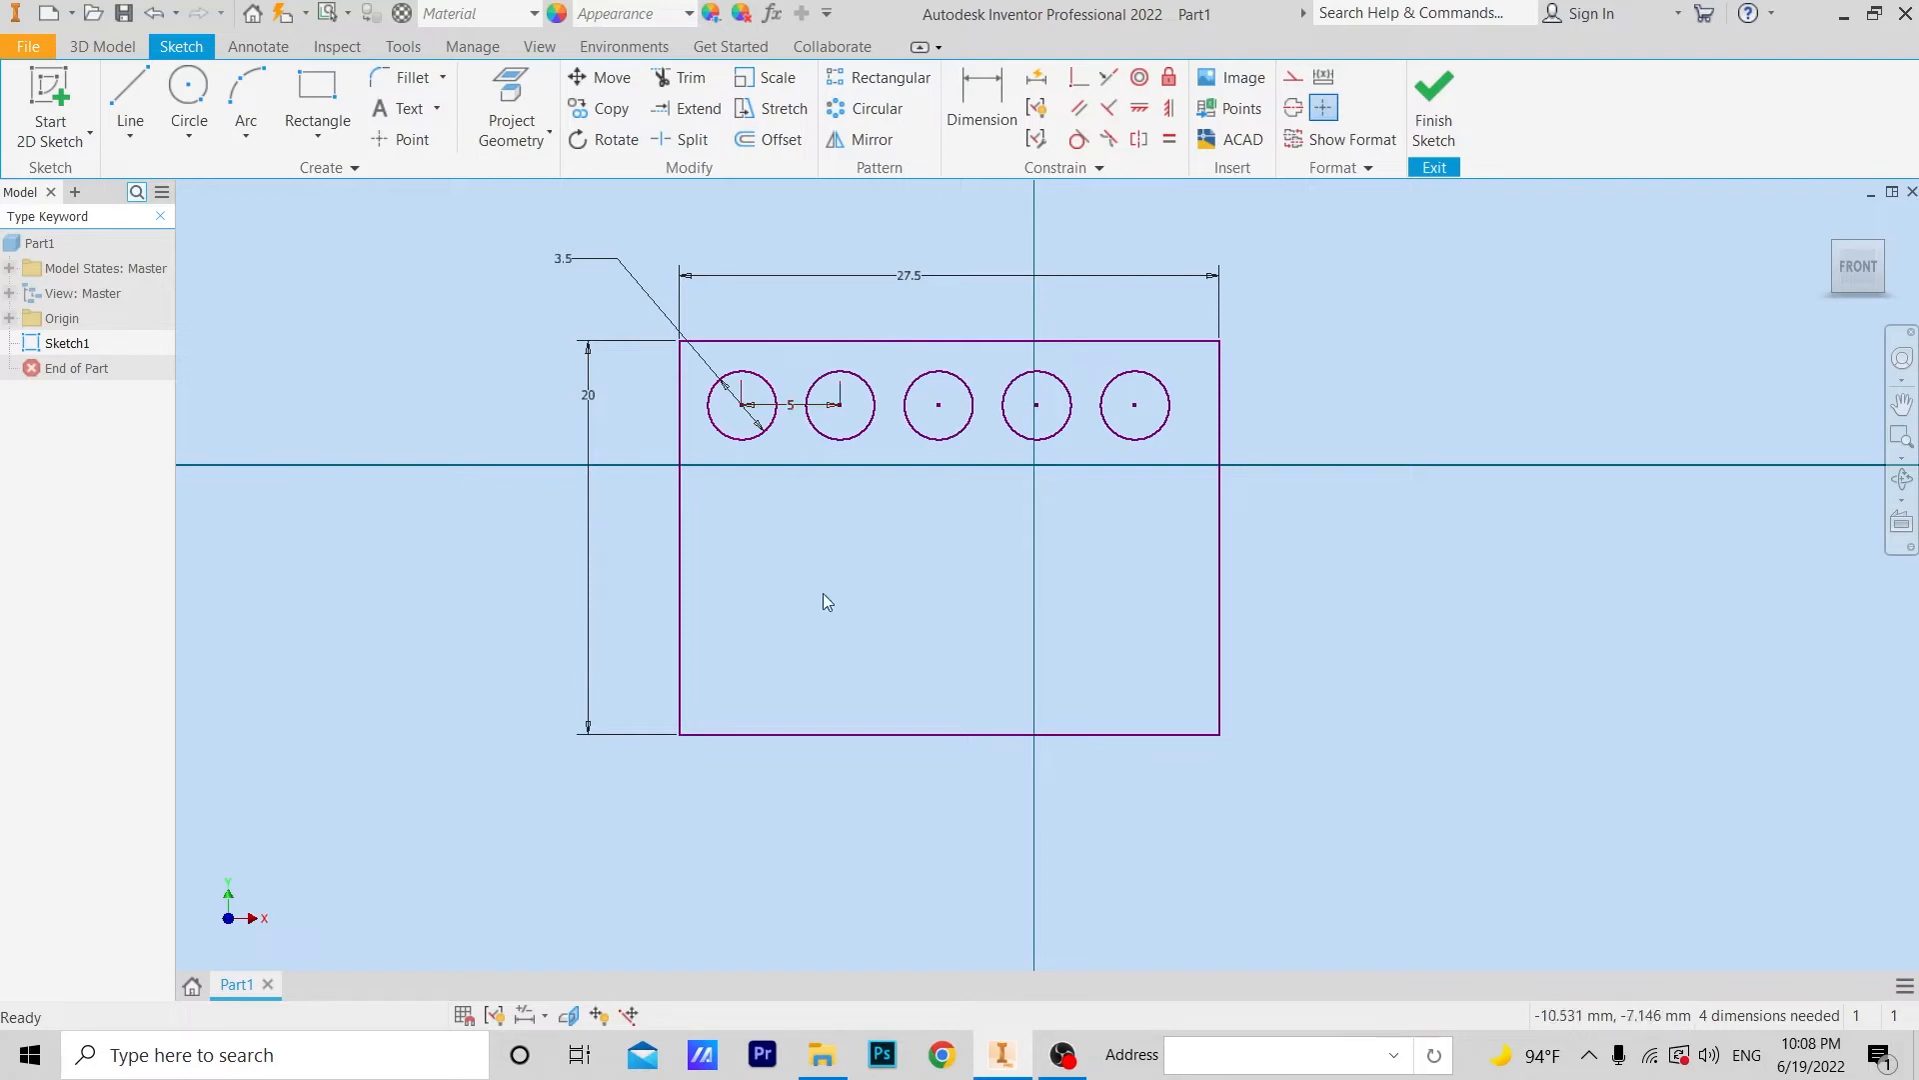
Try a spacing of 7 mm between the patterned circles, and undo that change
double_click(789, 410)
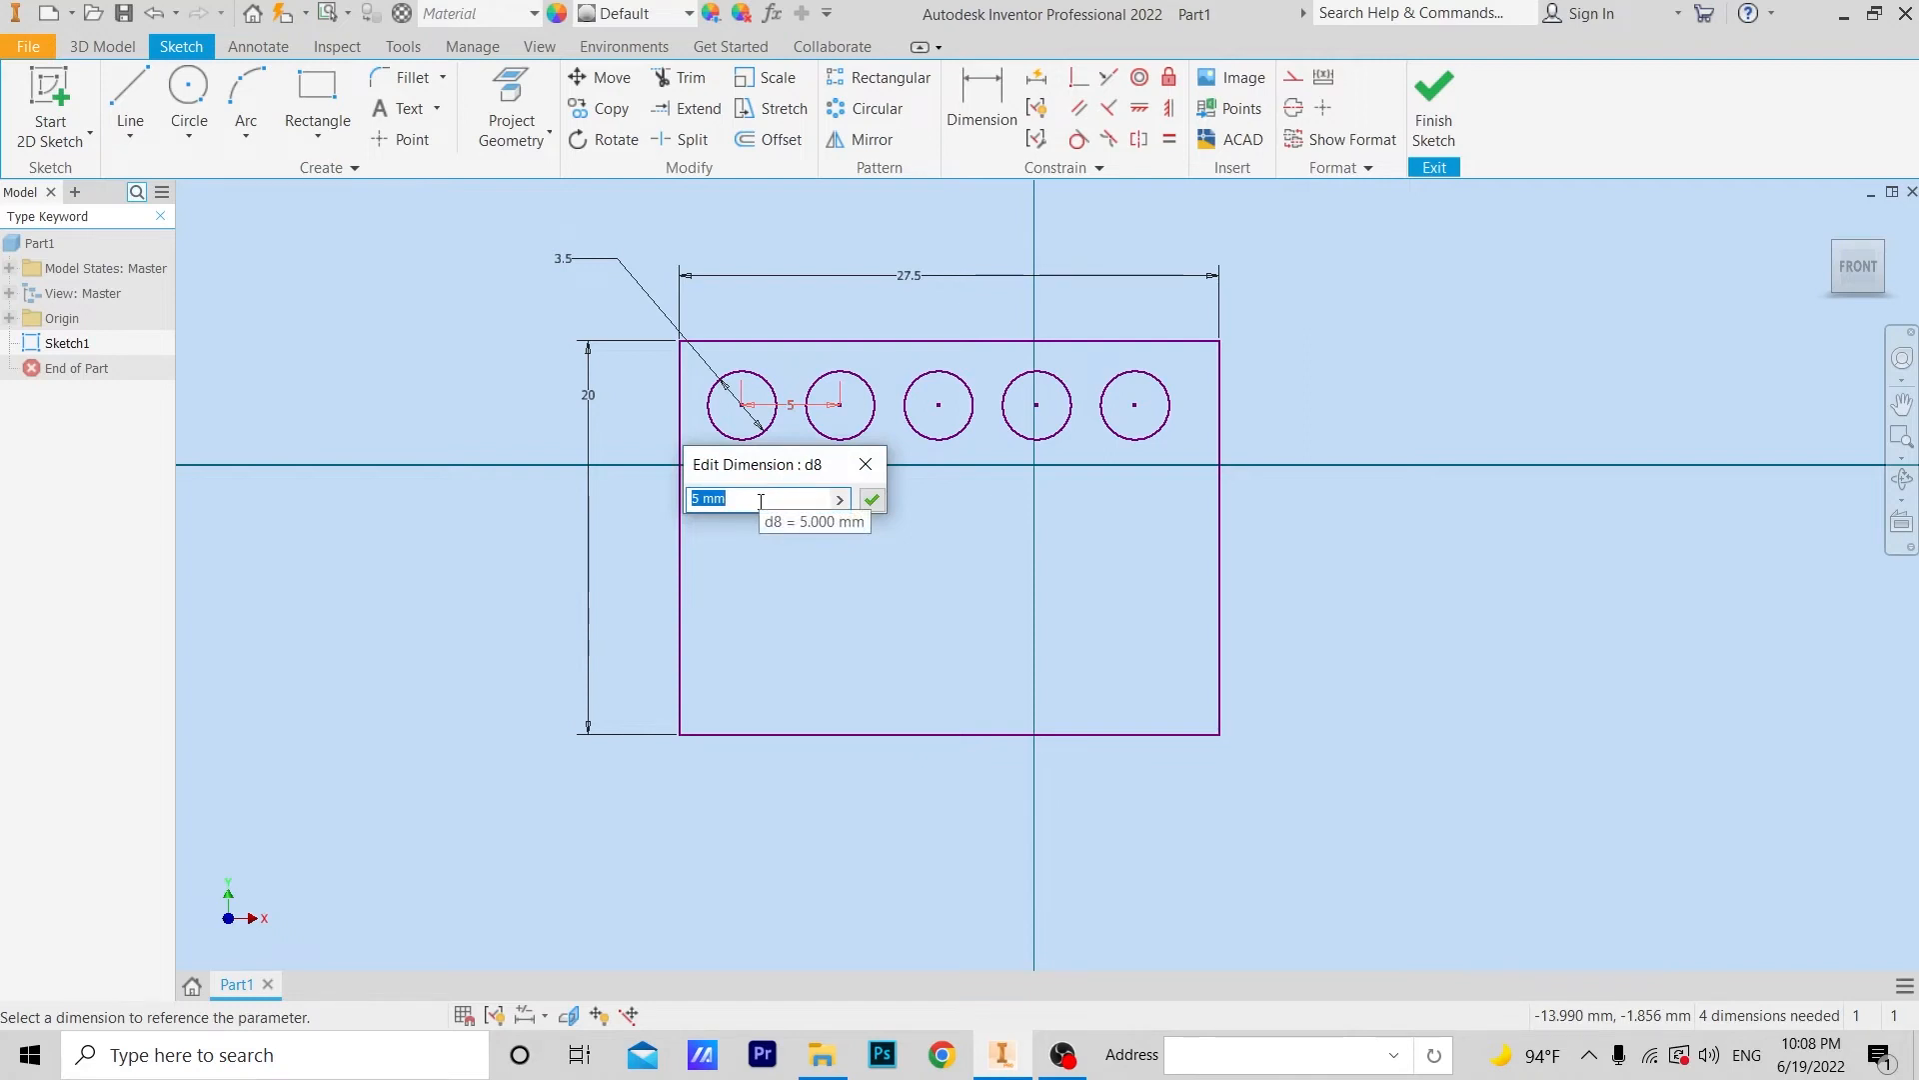
text(7)
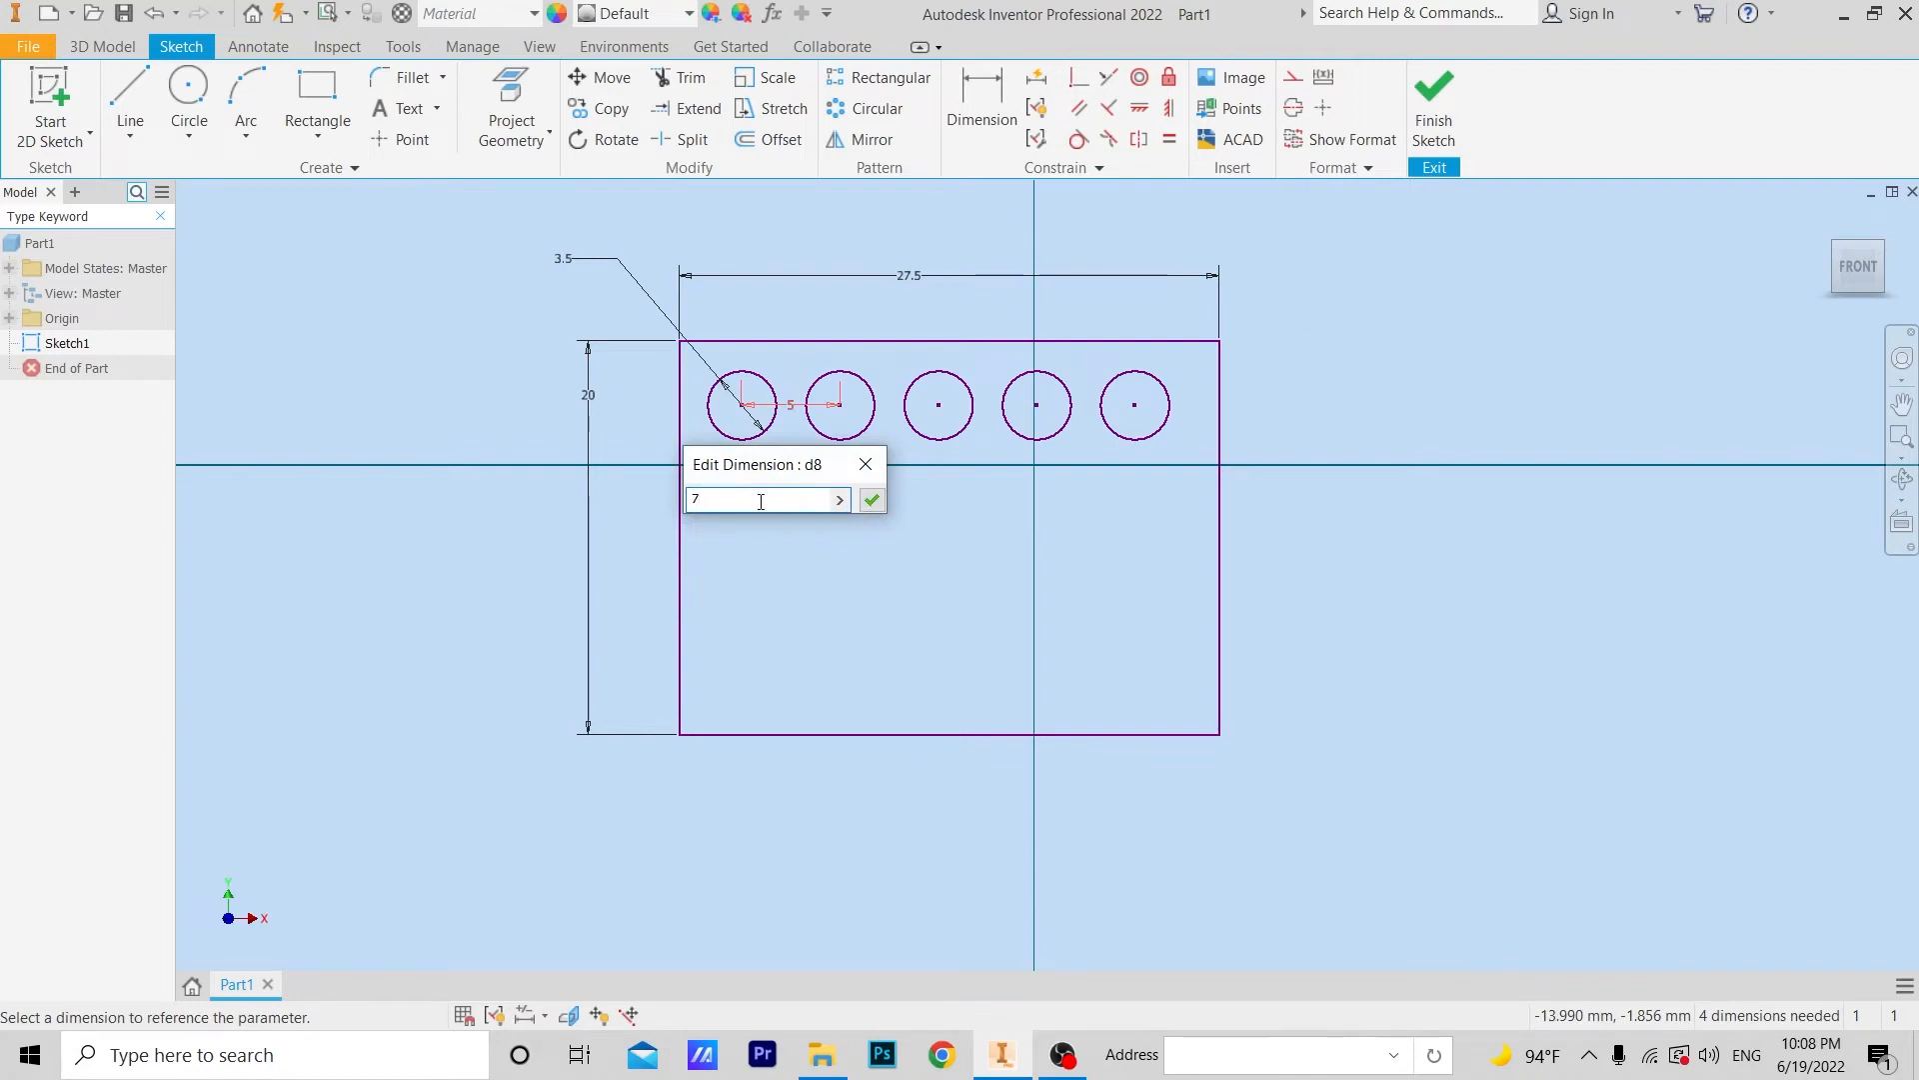
key(Return)
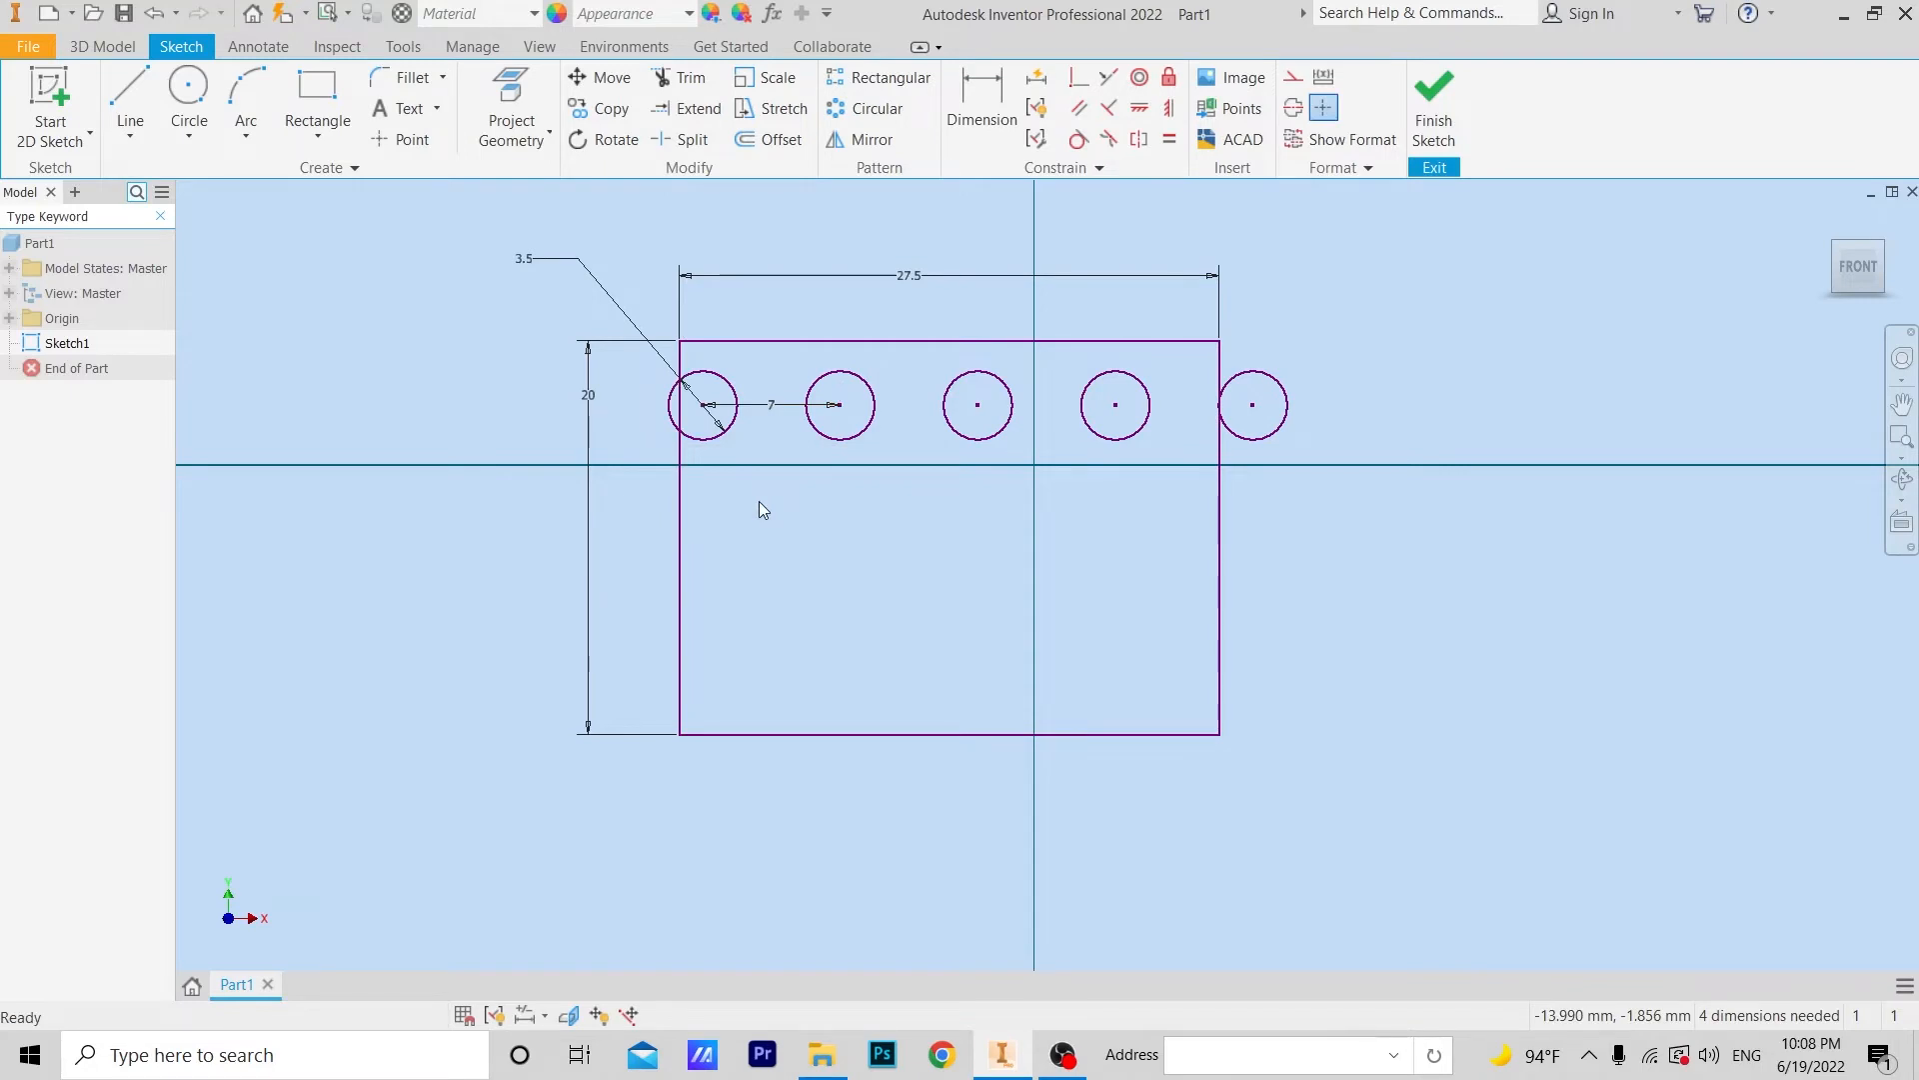
key(ctrl+z)
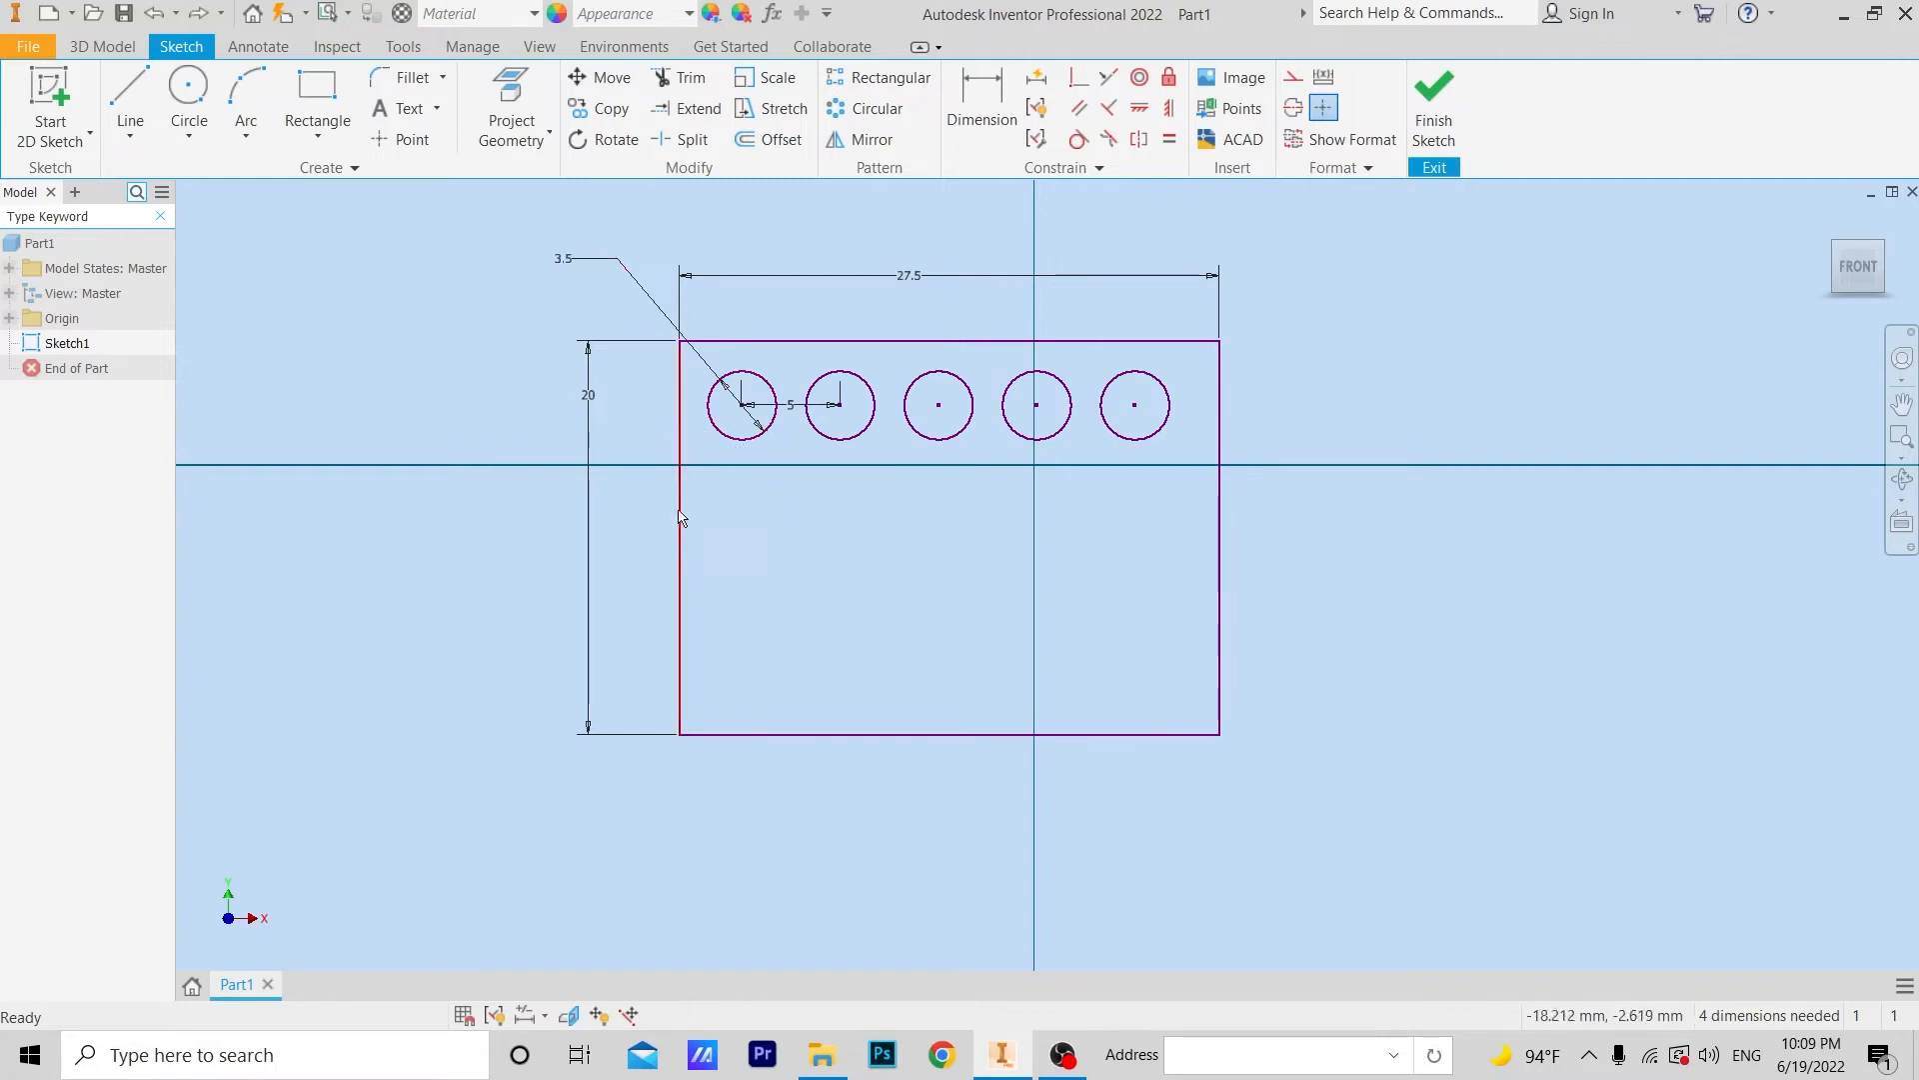
Create a rectangular pattern of all five circles downward along the rectangle's left edge, with 4 rows spaced 5 mm apart
click(875, 80)
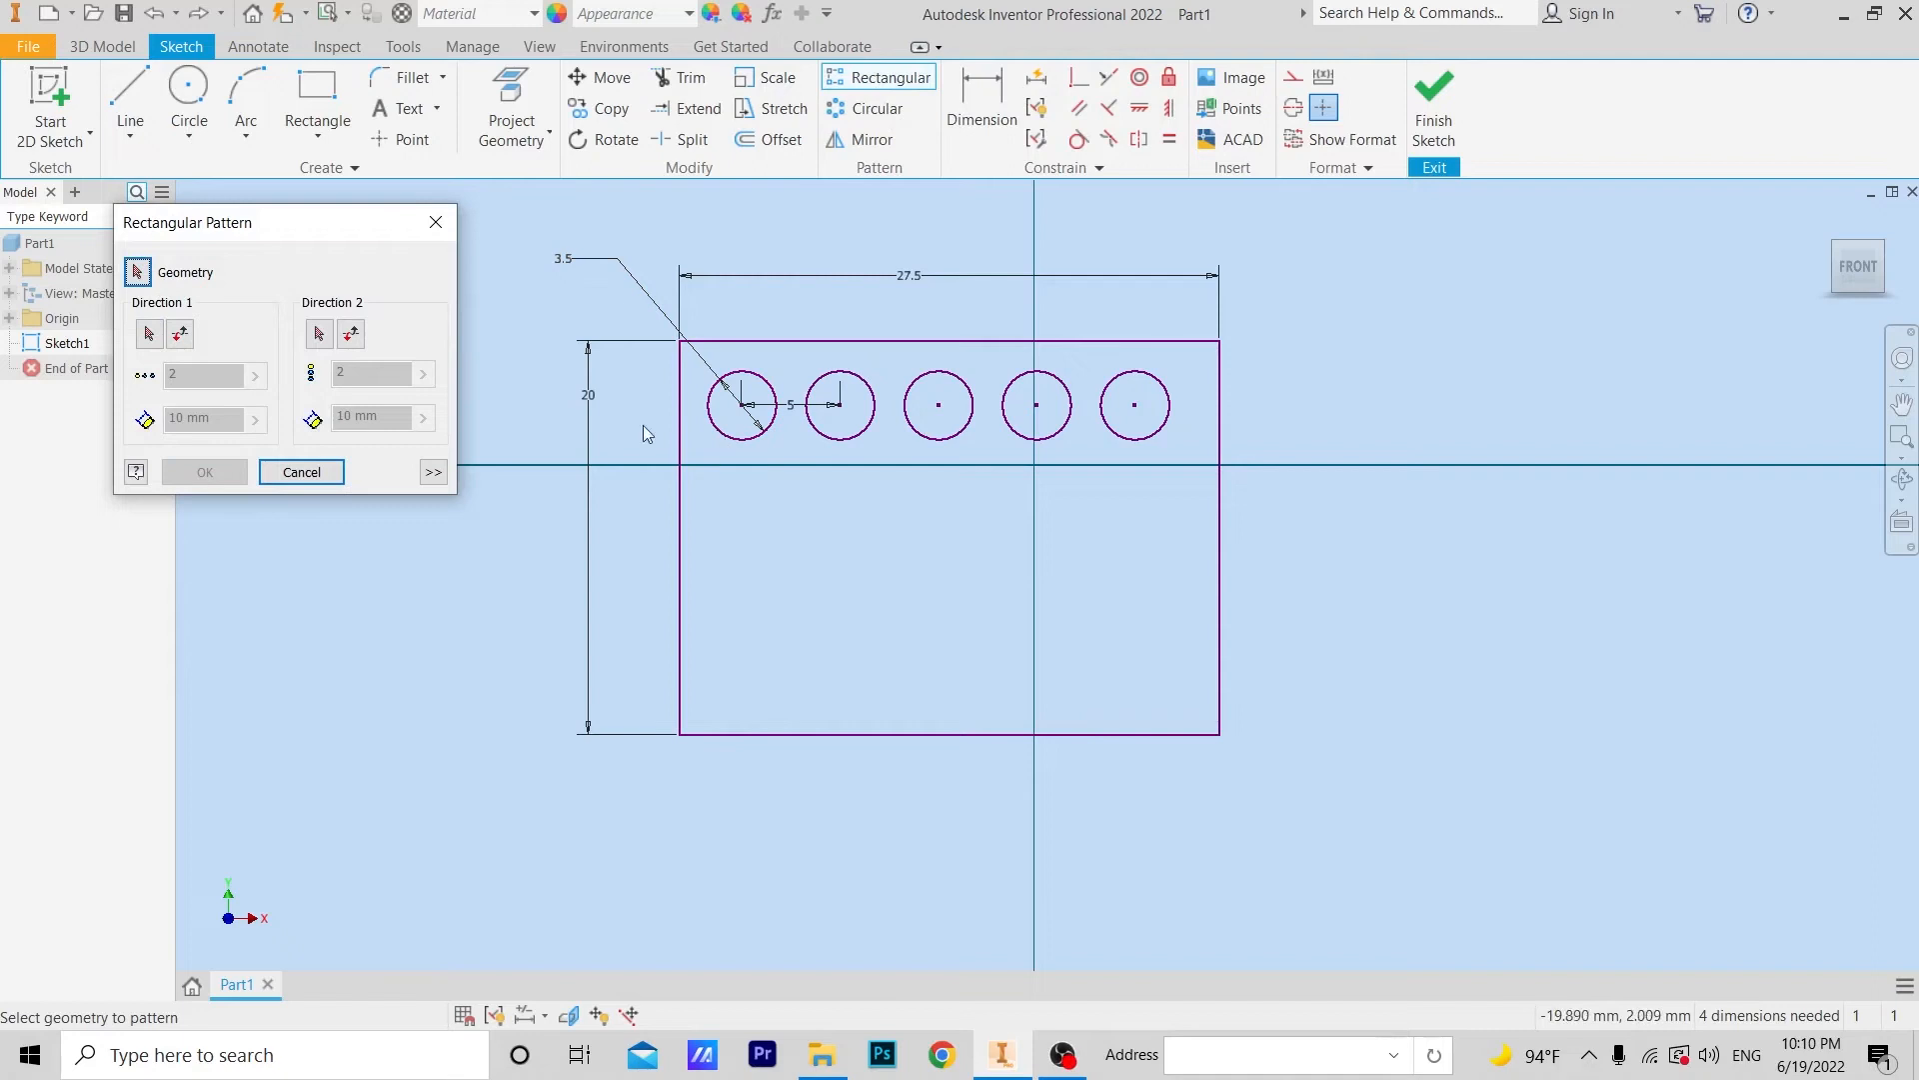
click(744, 455)
click(836, 455)
click(925, 452)
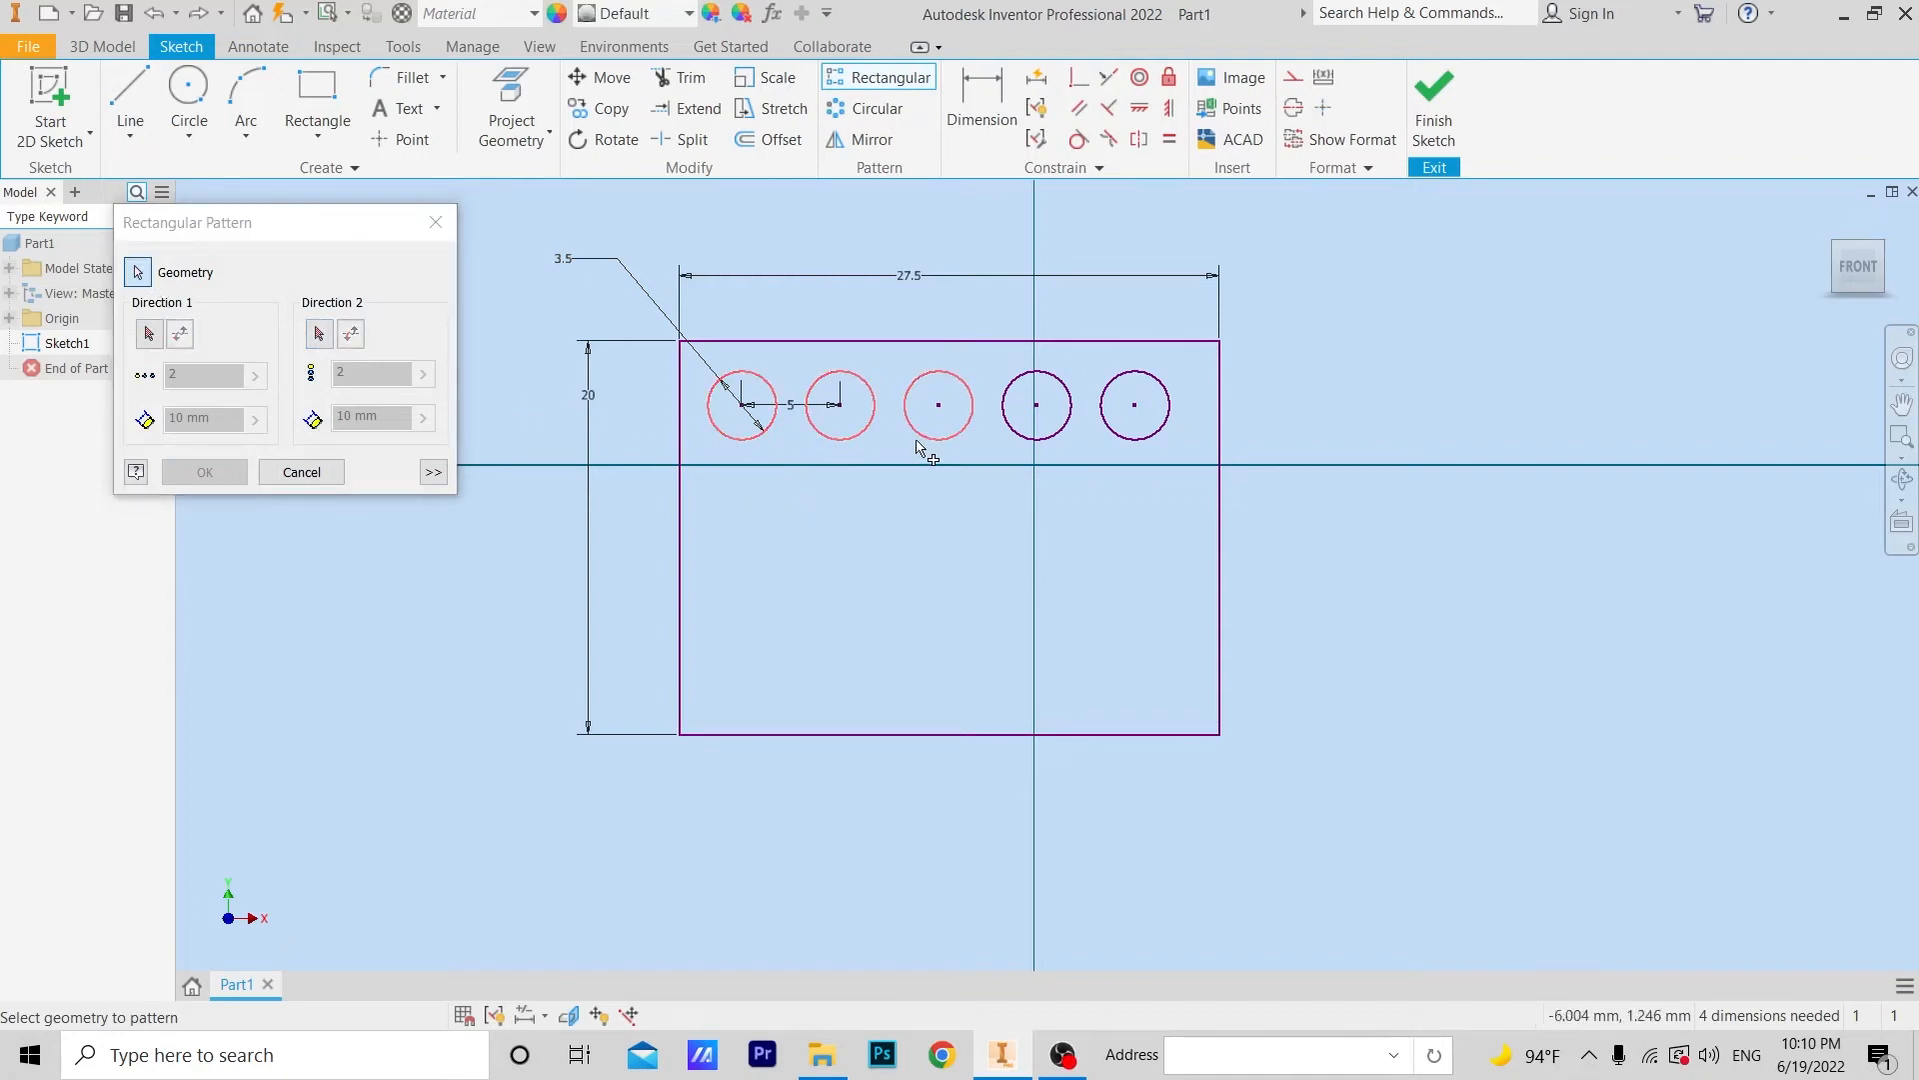
click(1015, 437)
click(1122, 433)
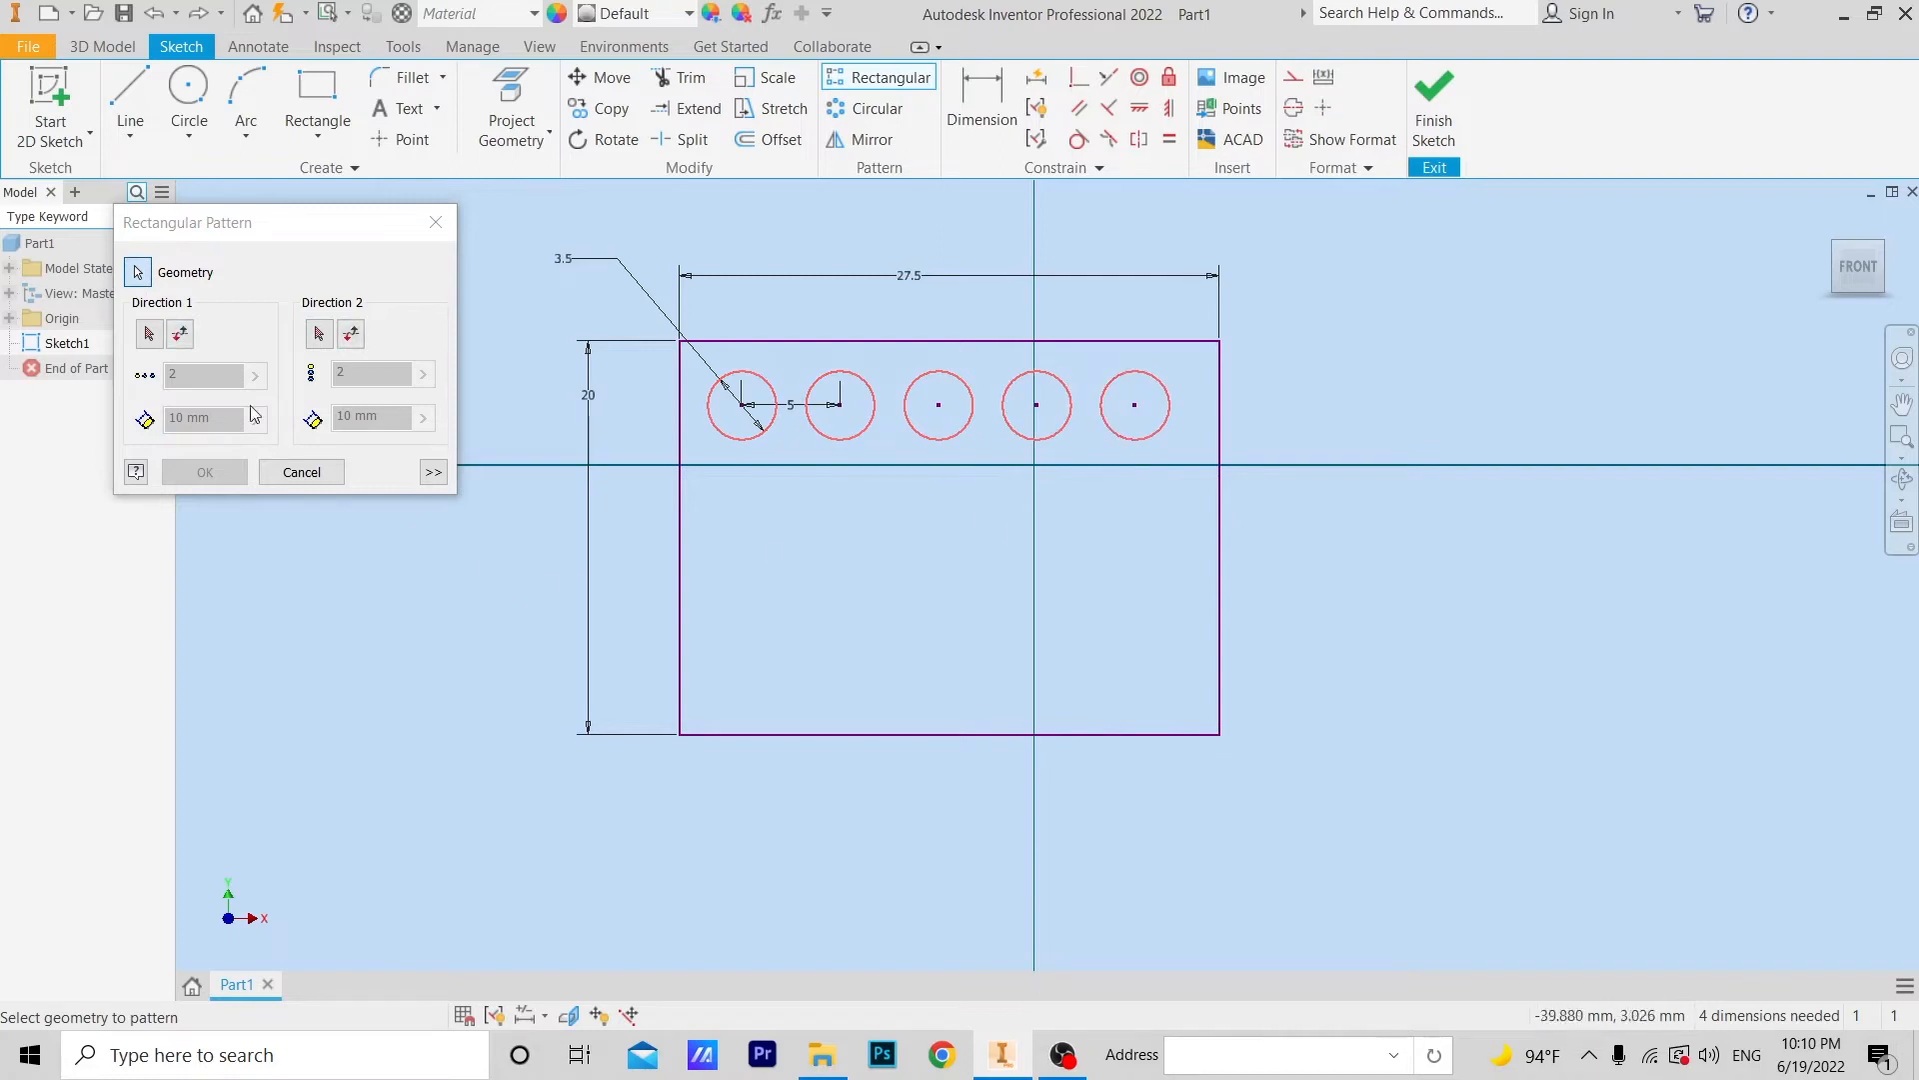
click(150, 336)
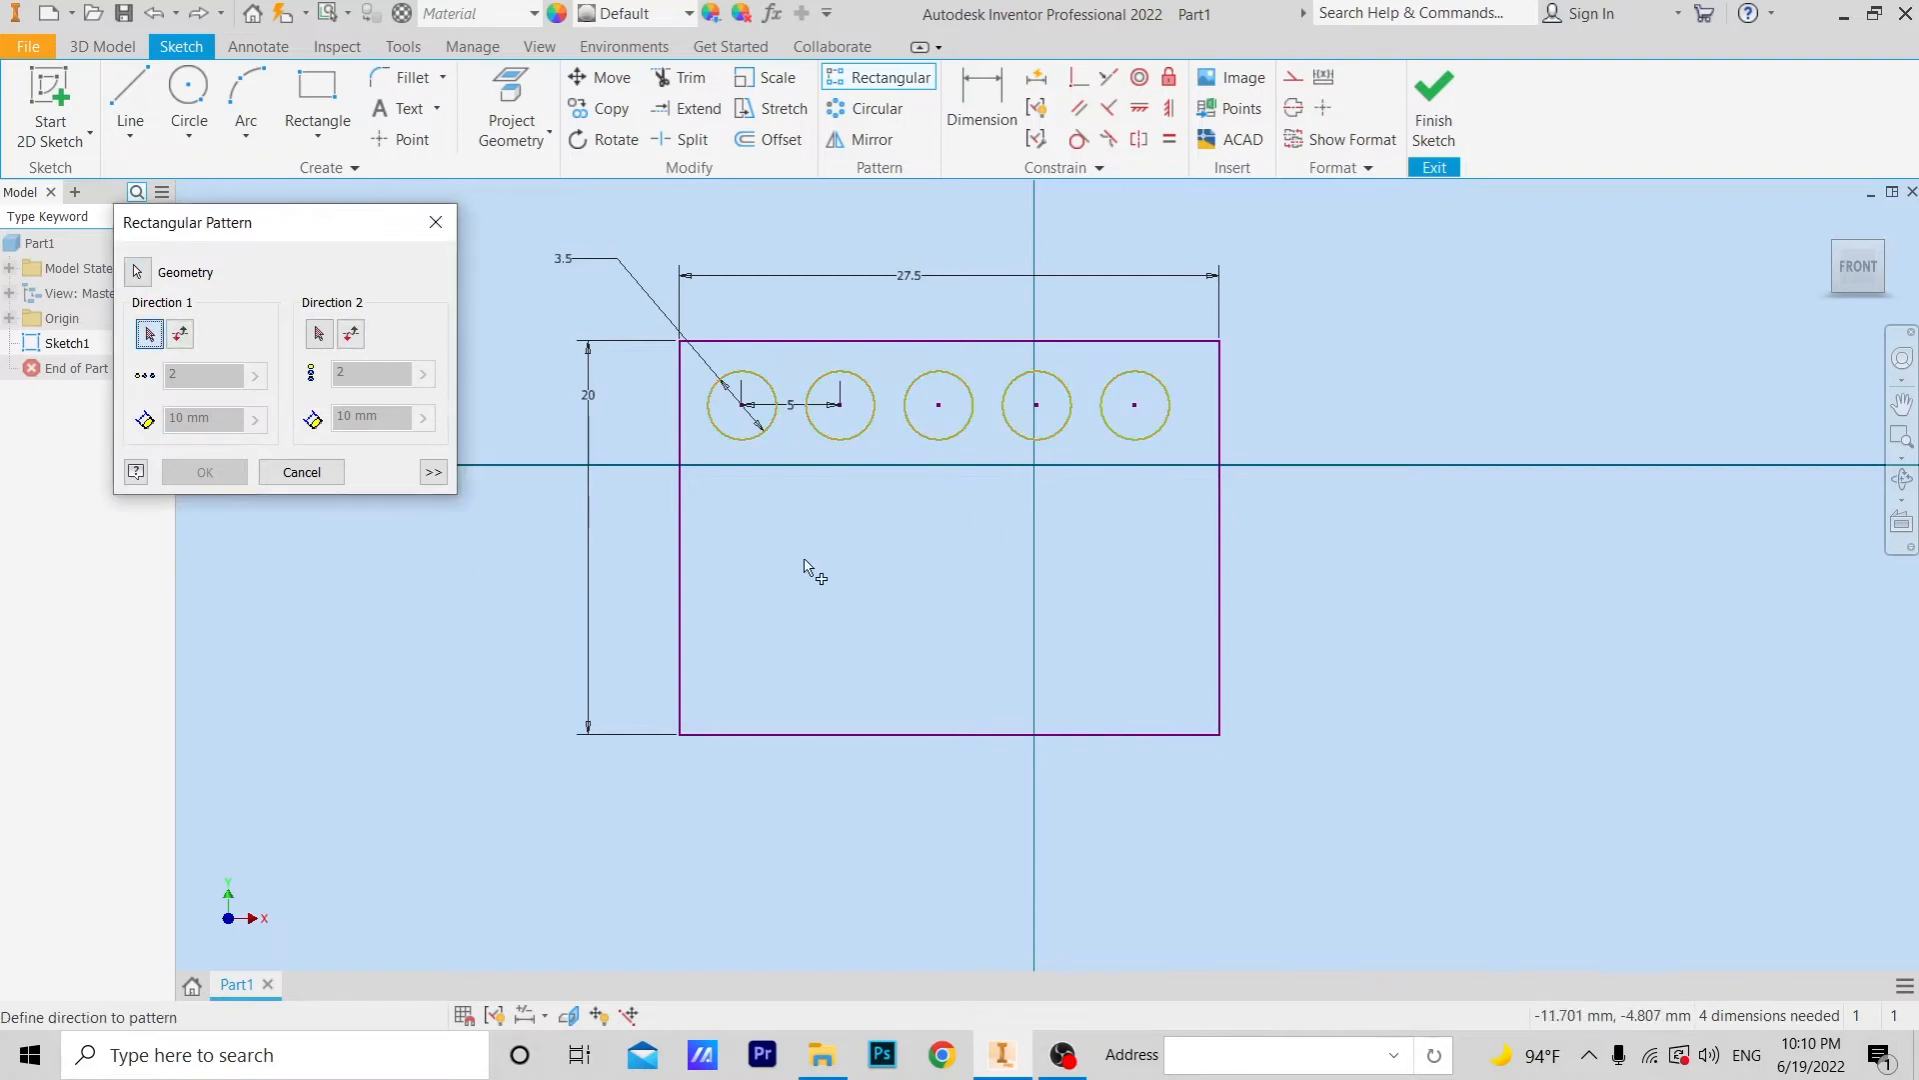
click(680, 526)
click(200, 378)
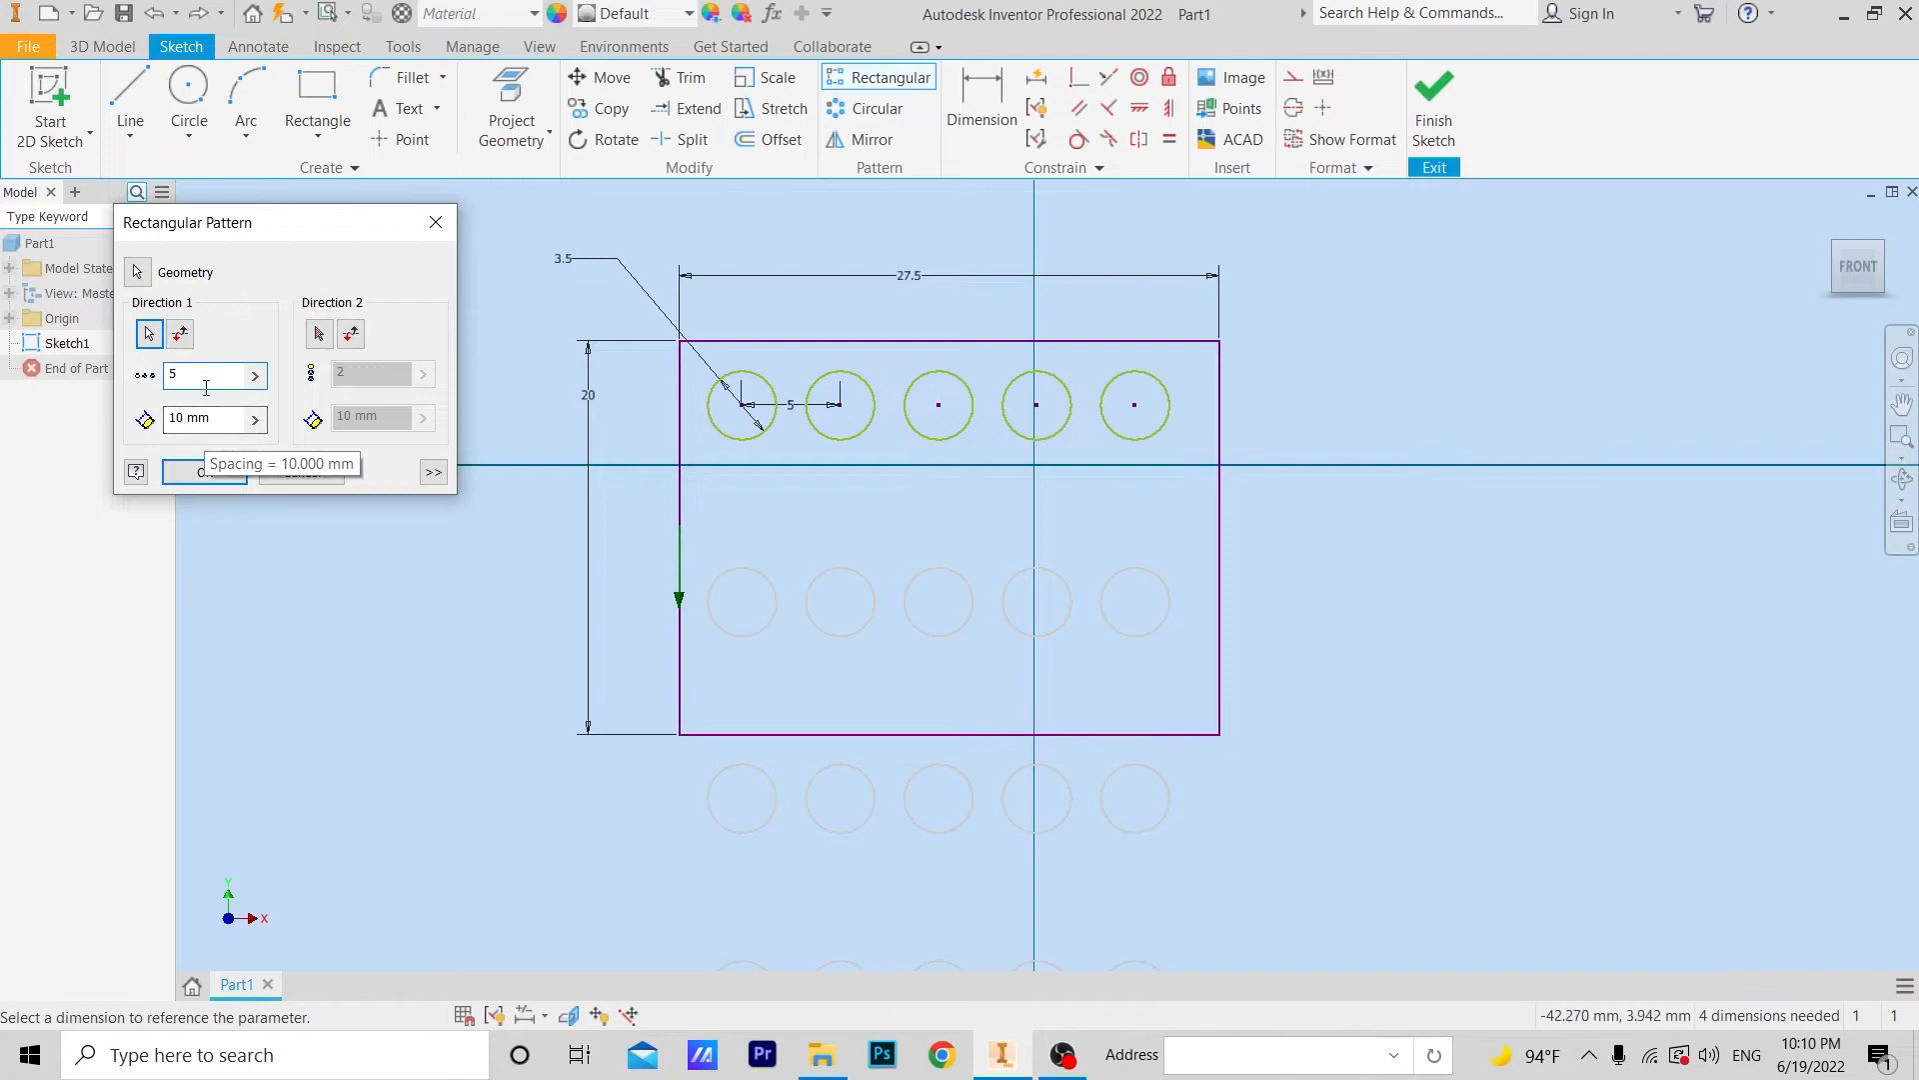
click(221, 417)
text(5)
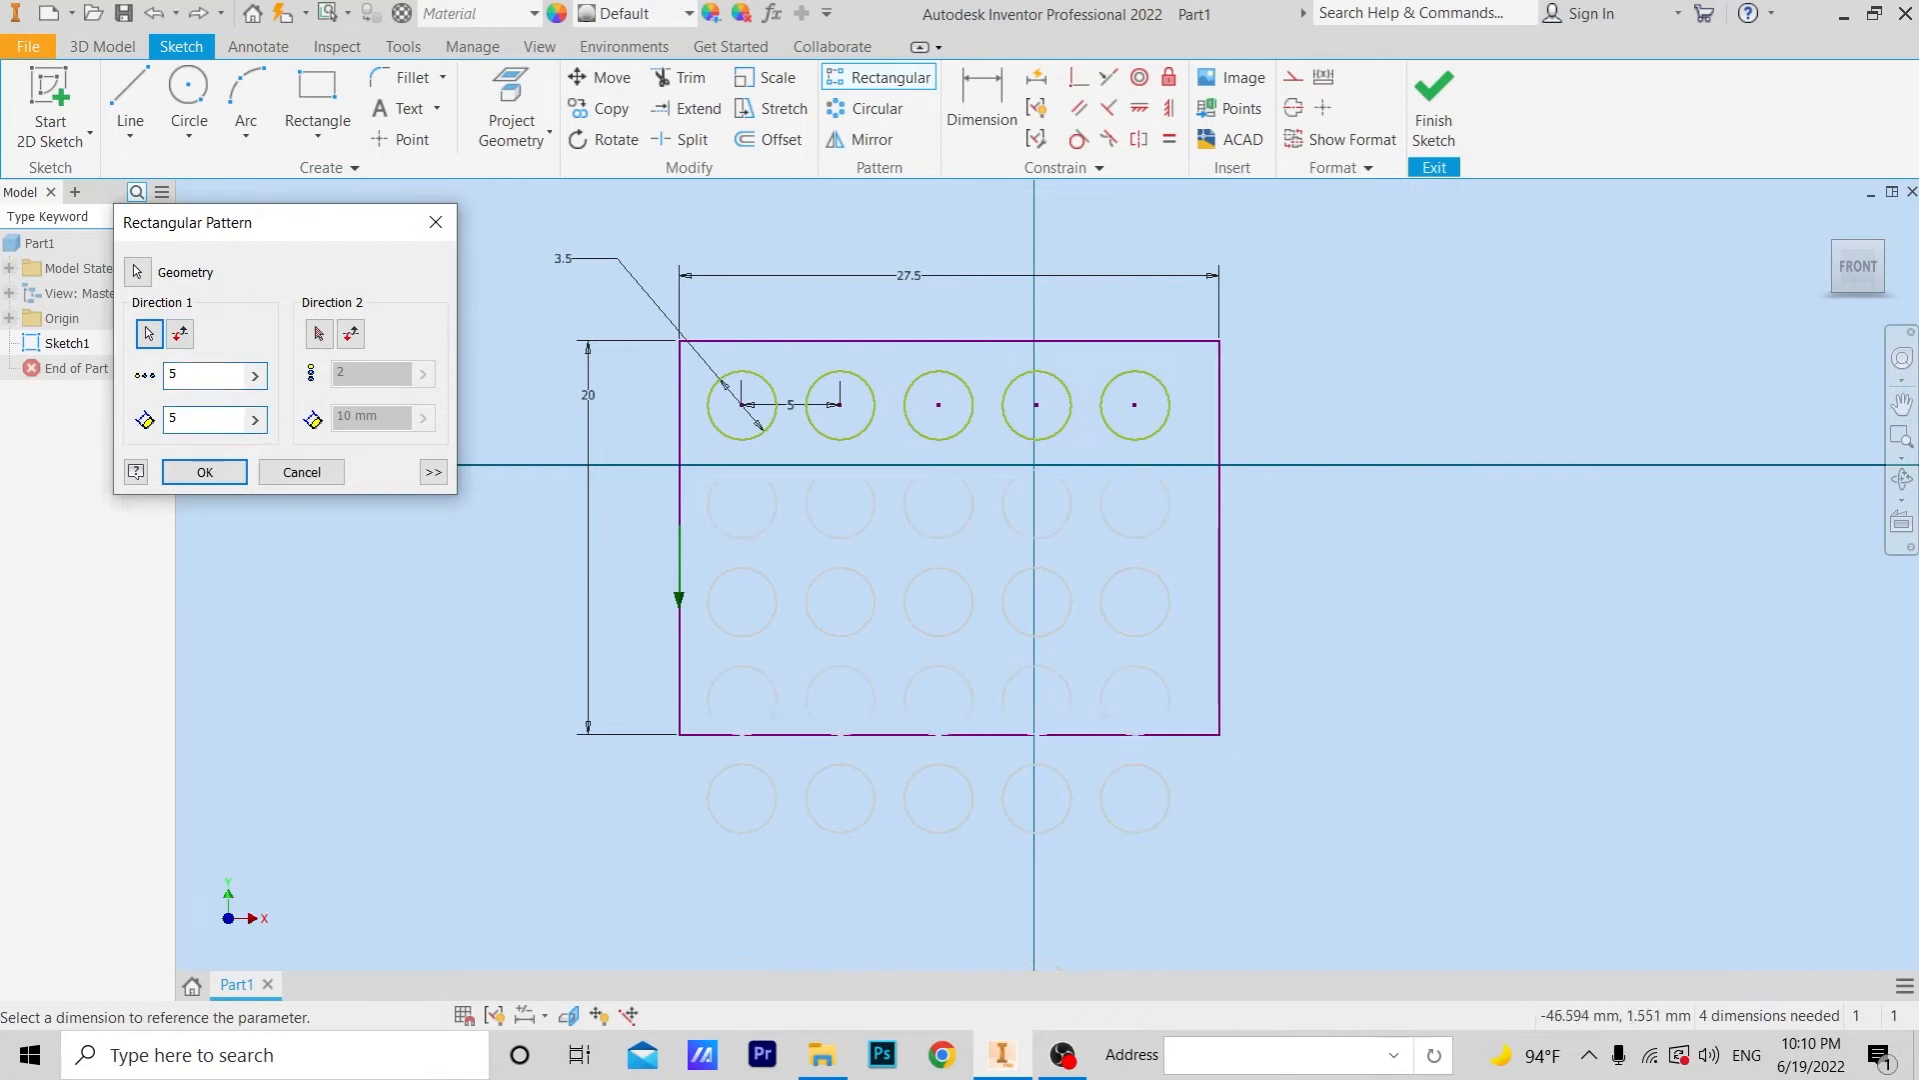
click(164, 375)
text(4)
click(192, 478)
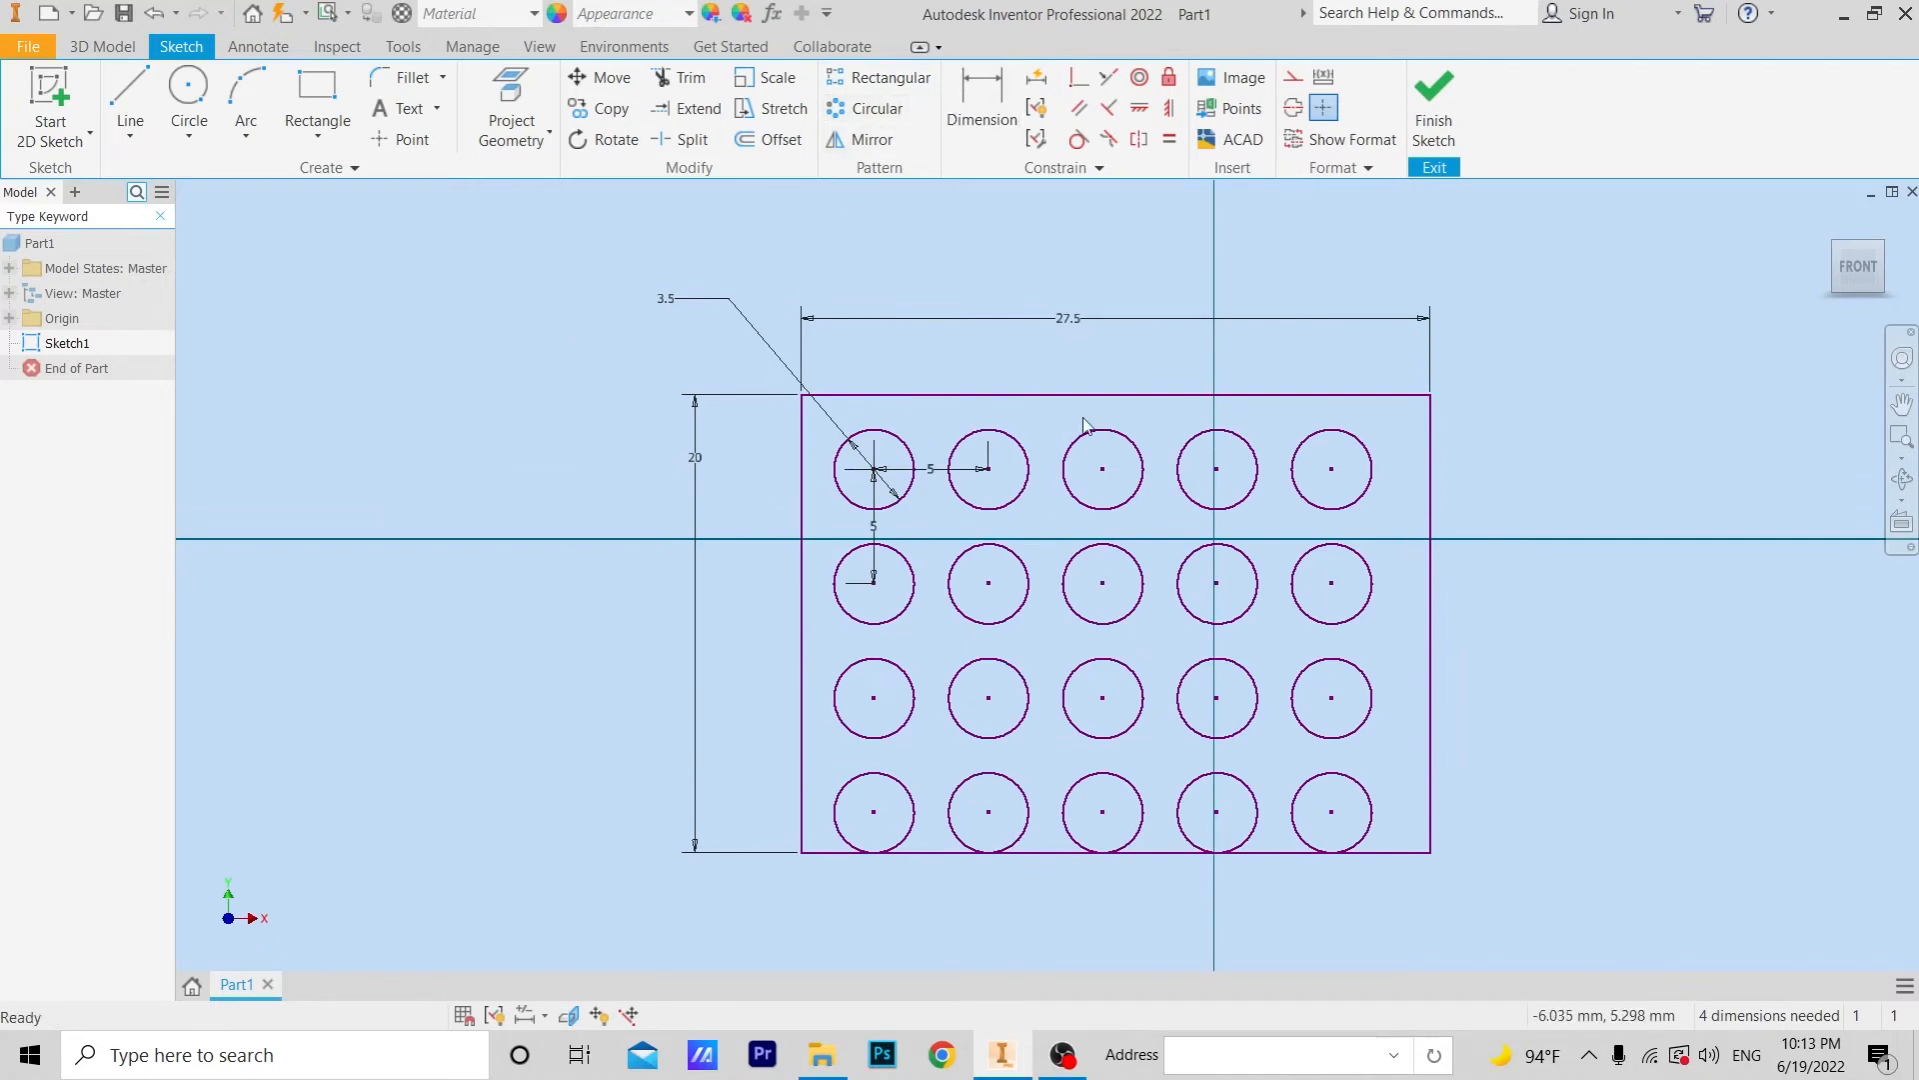
Draw a large center-point circle in the empty area to the right of the patterned rectangle
scroll(1009, 419, down, 3)
middle_drag(1011, 420, 546, 388)
scroll(892, 382, up, 3)
middle_drag(914, 384, 565, 398)
click(189, 90)
click(981, 446)
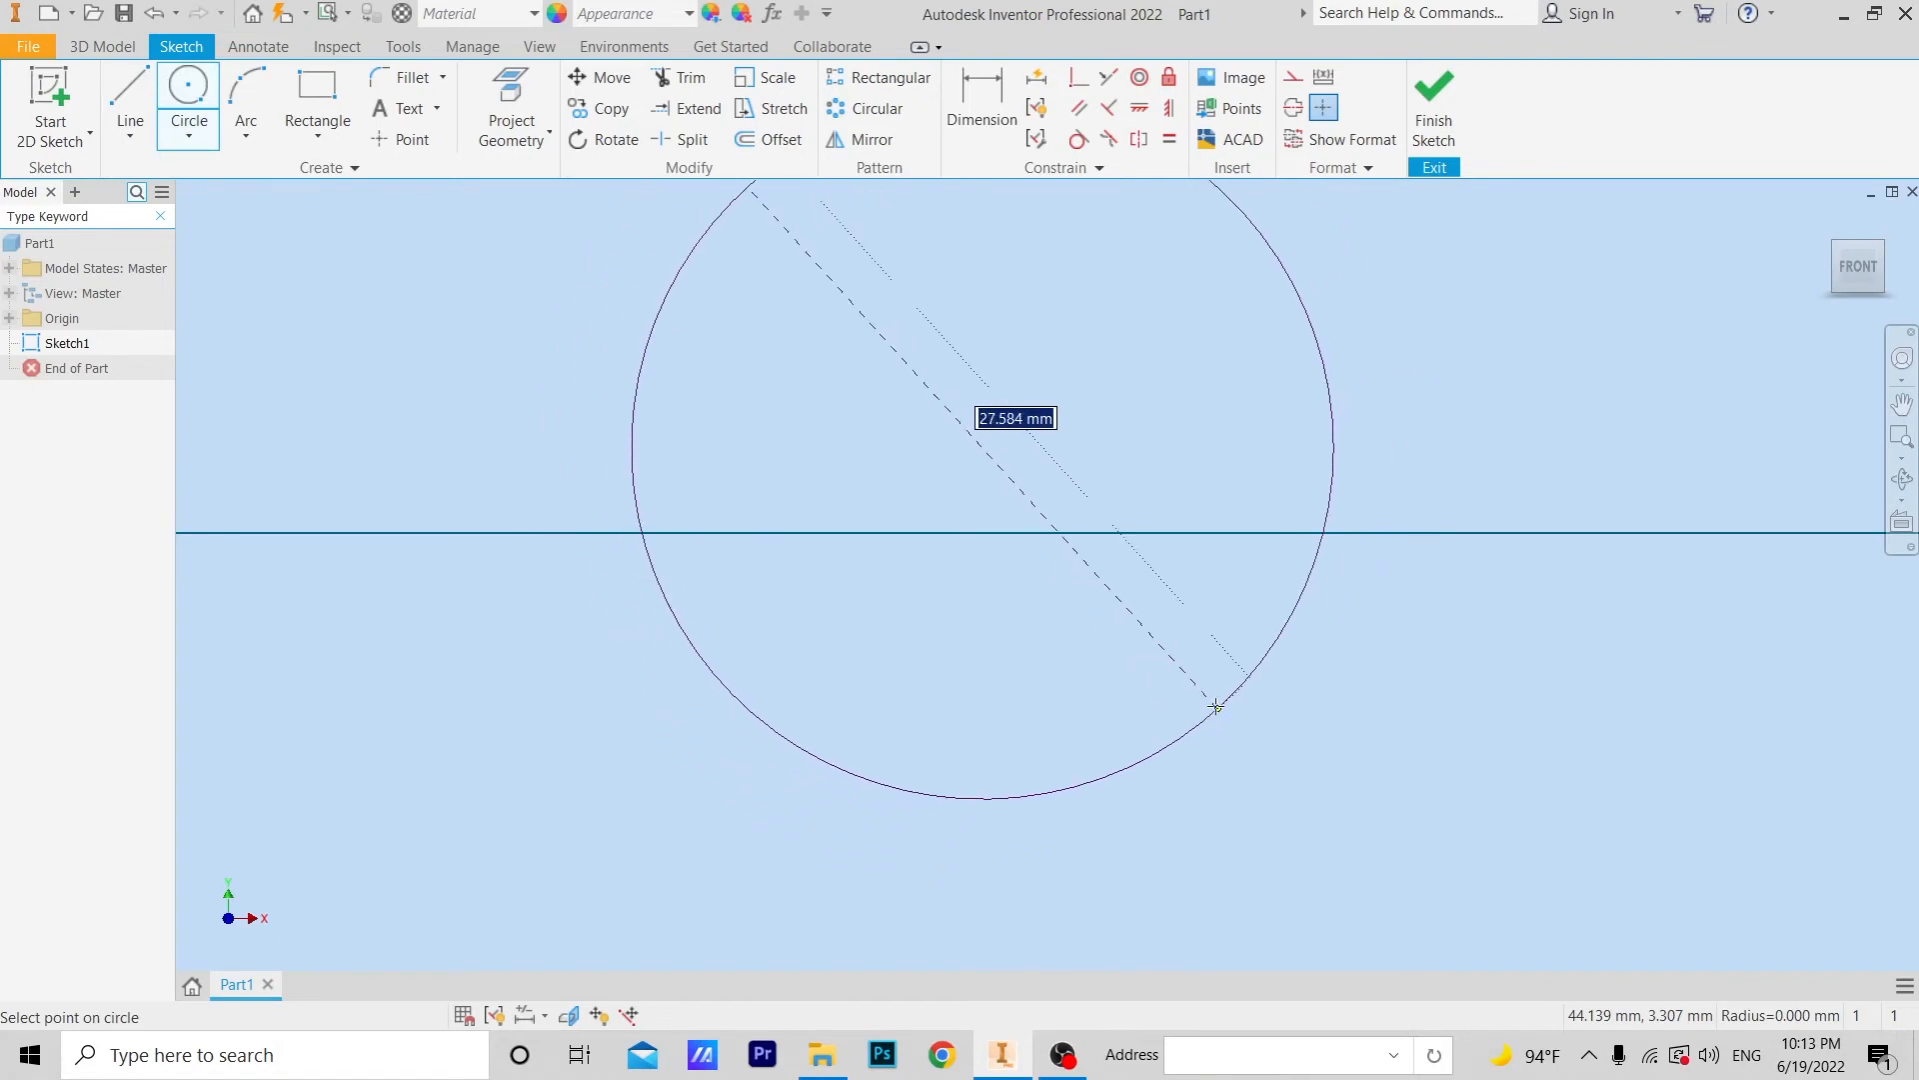
click(1187, 634)
Draw a small circle inside the large circle, just below its uppermost point, and end the Circle command
middle_drag(1179, 613, 1123, 699)
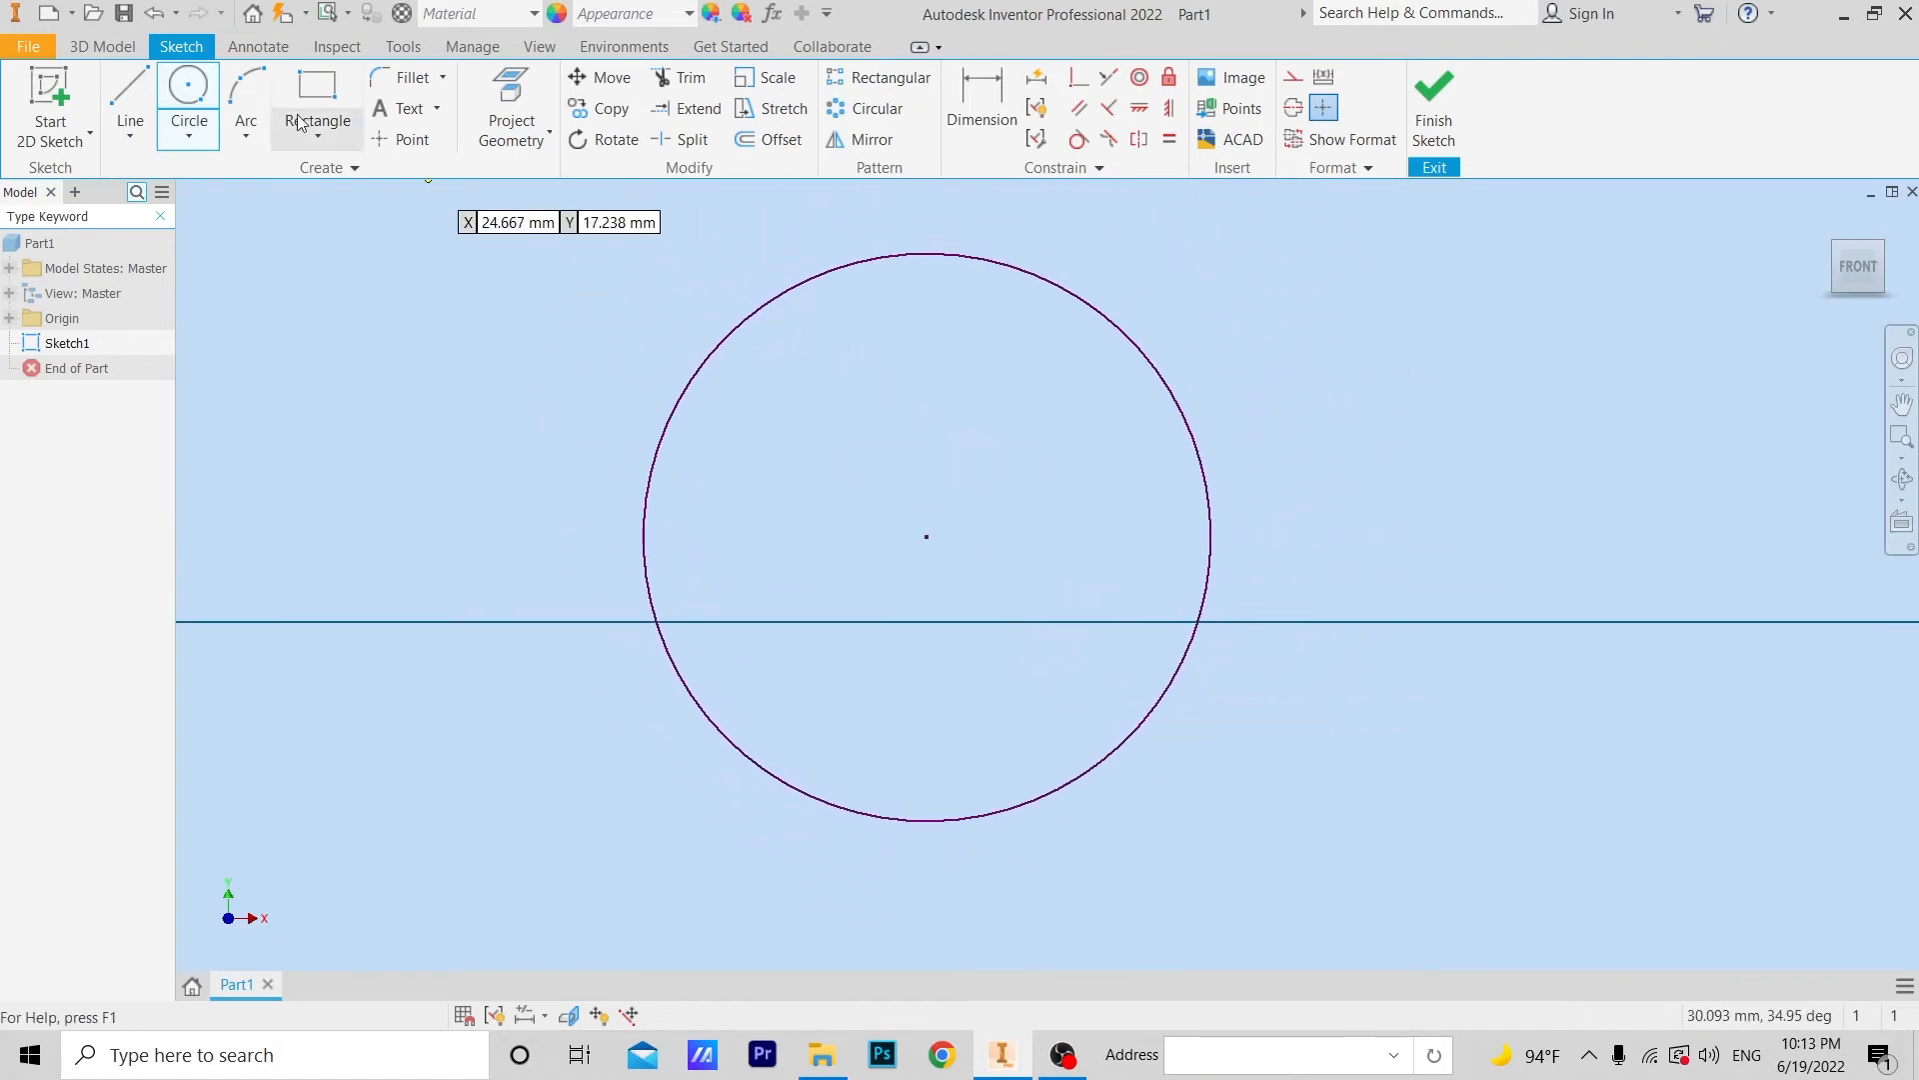
click(919, 289)
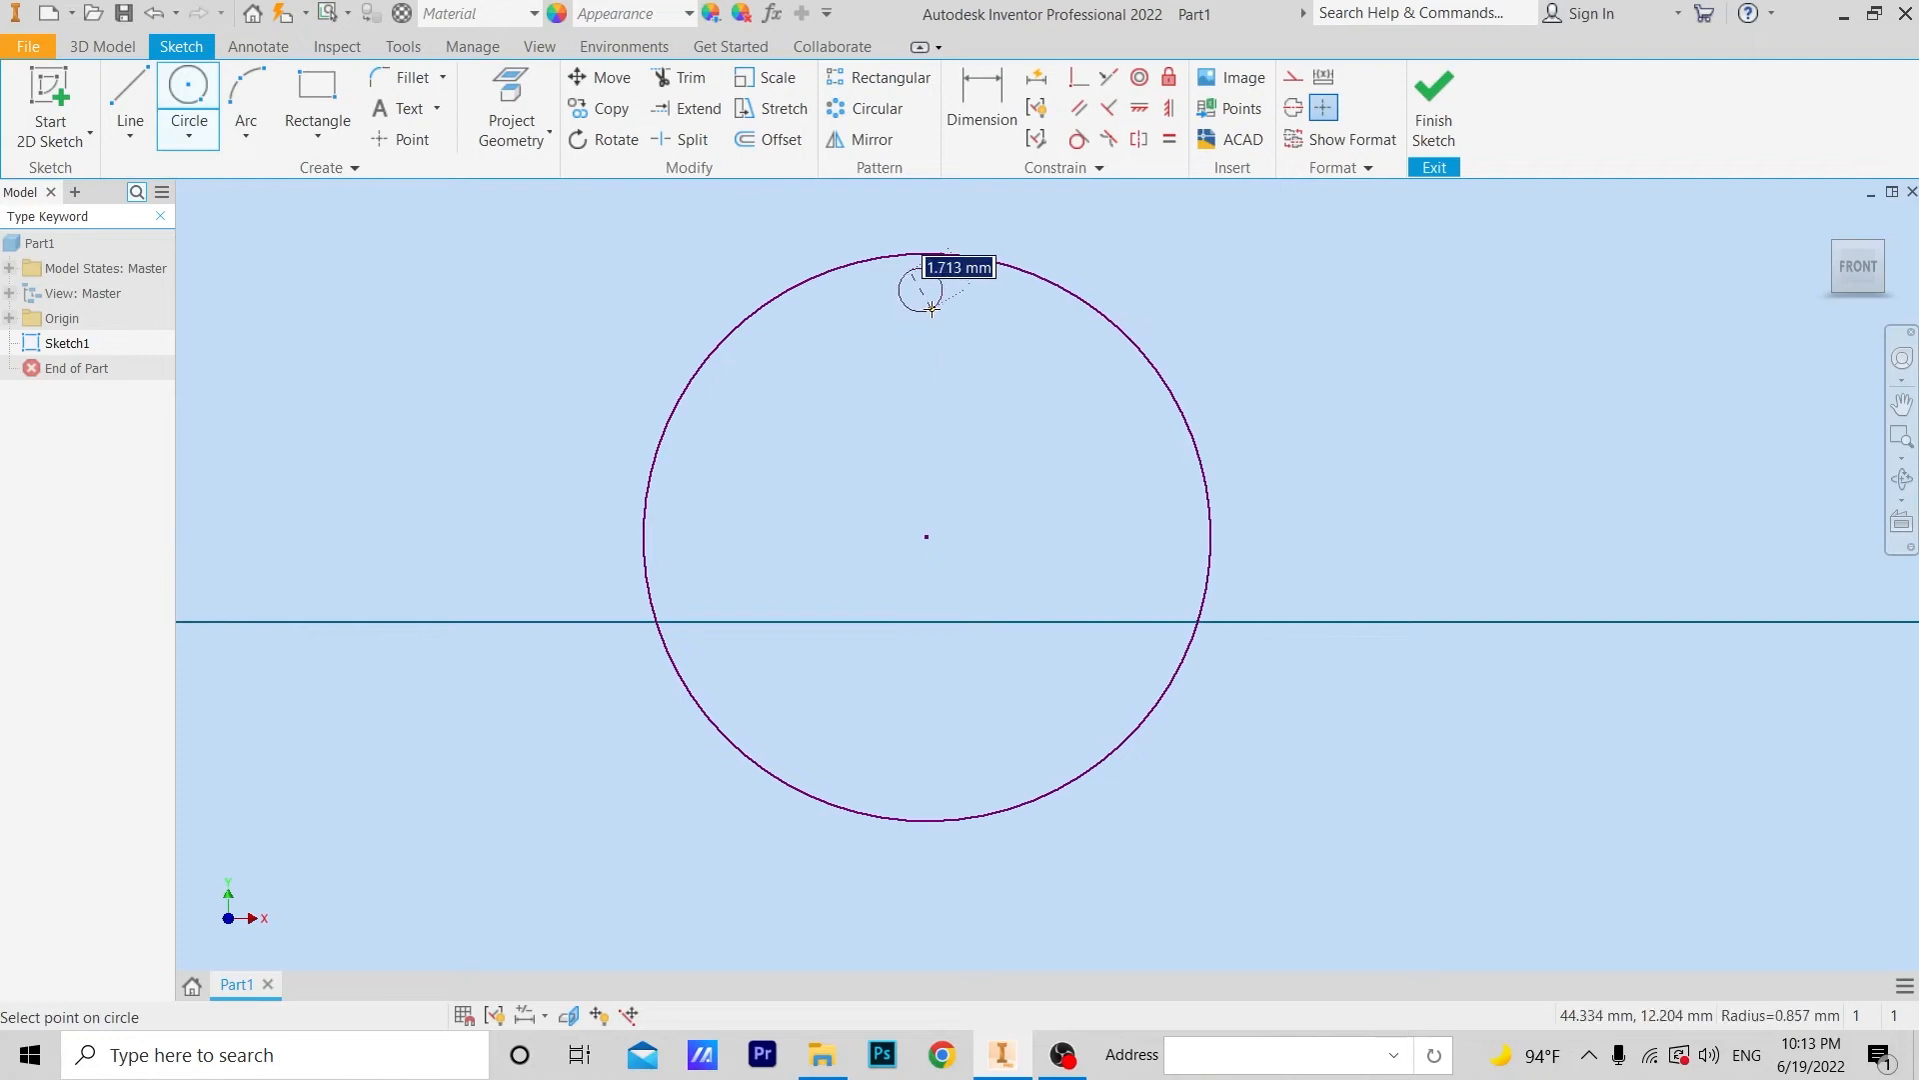
click(935, 314)
right_click(1029, 314)
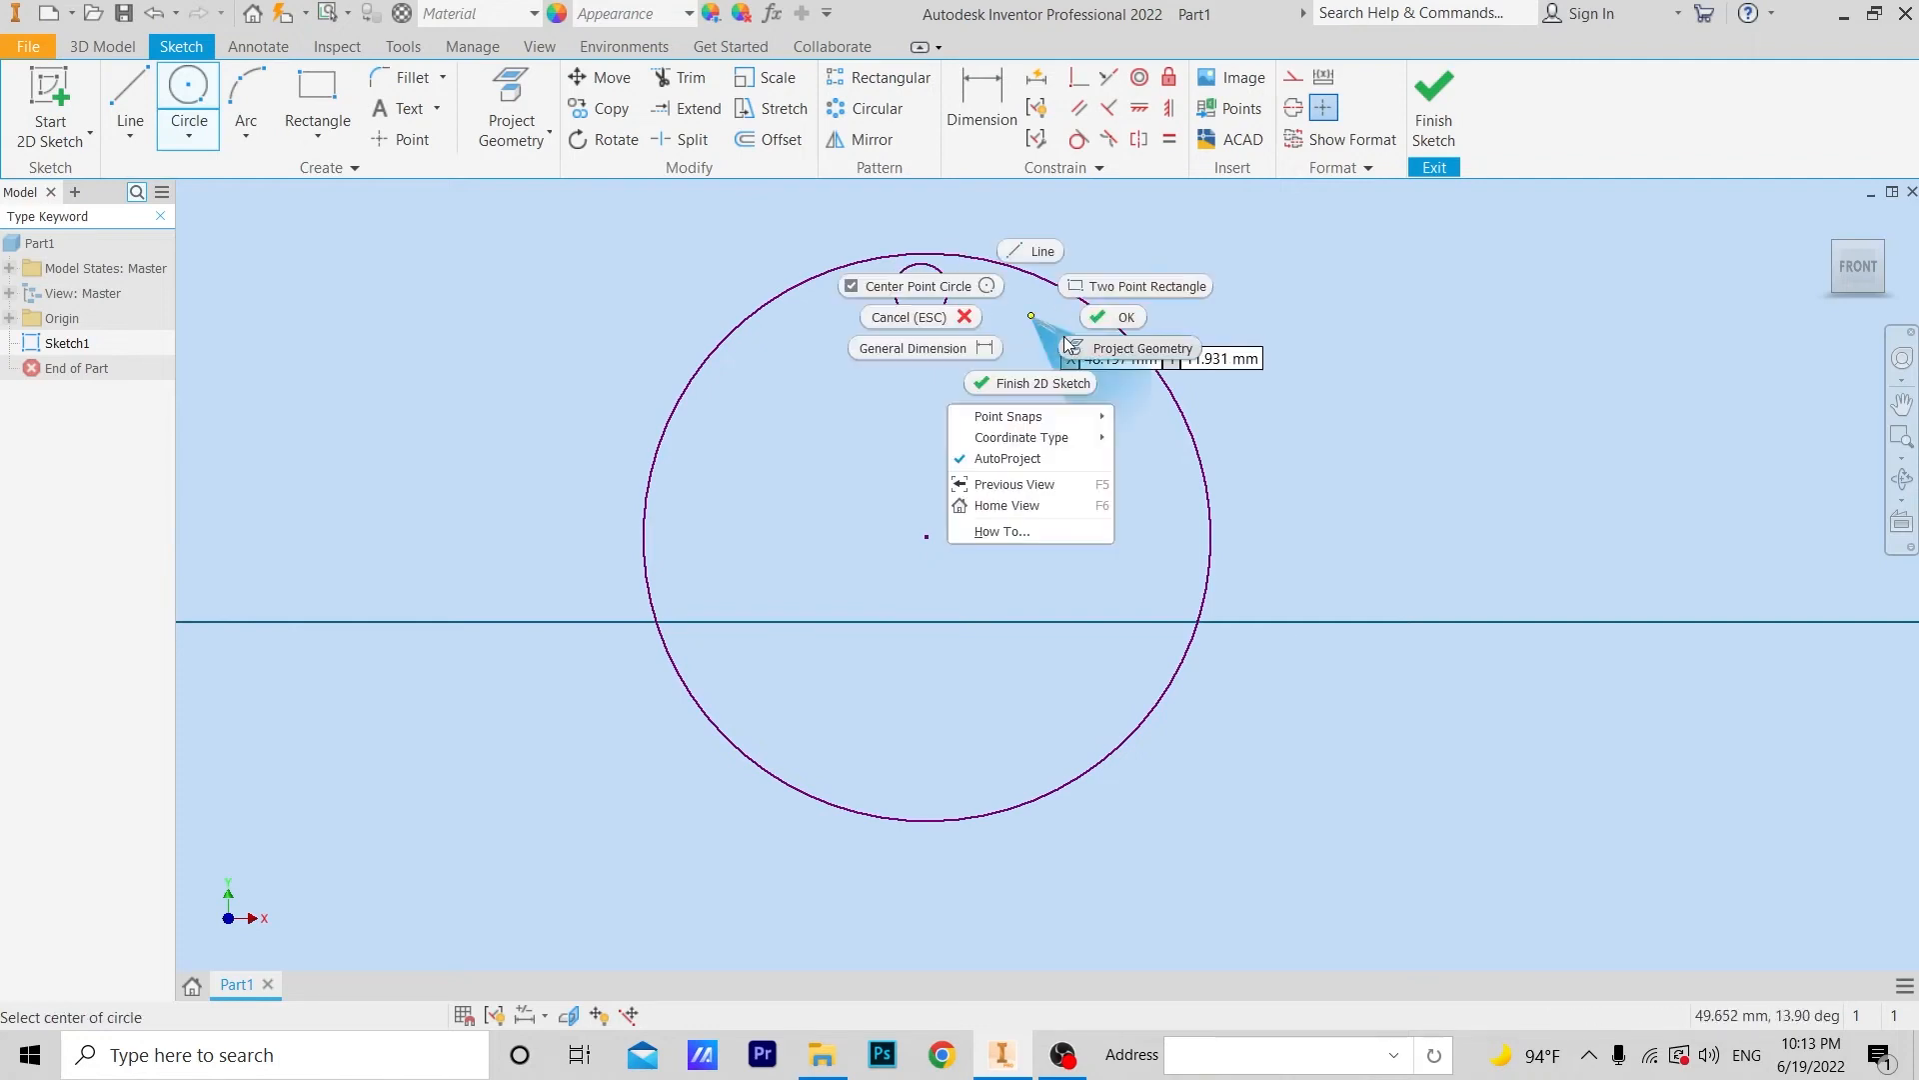
click(1092, 313)
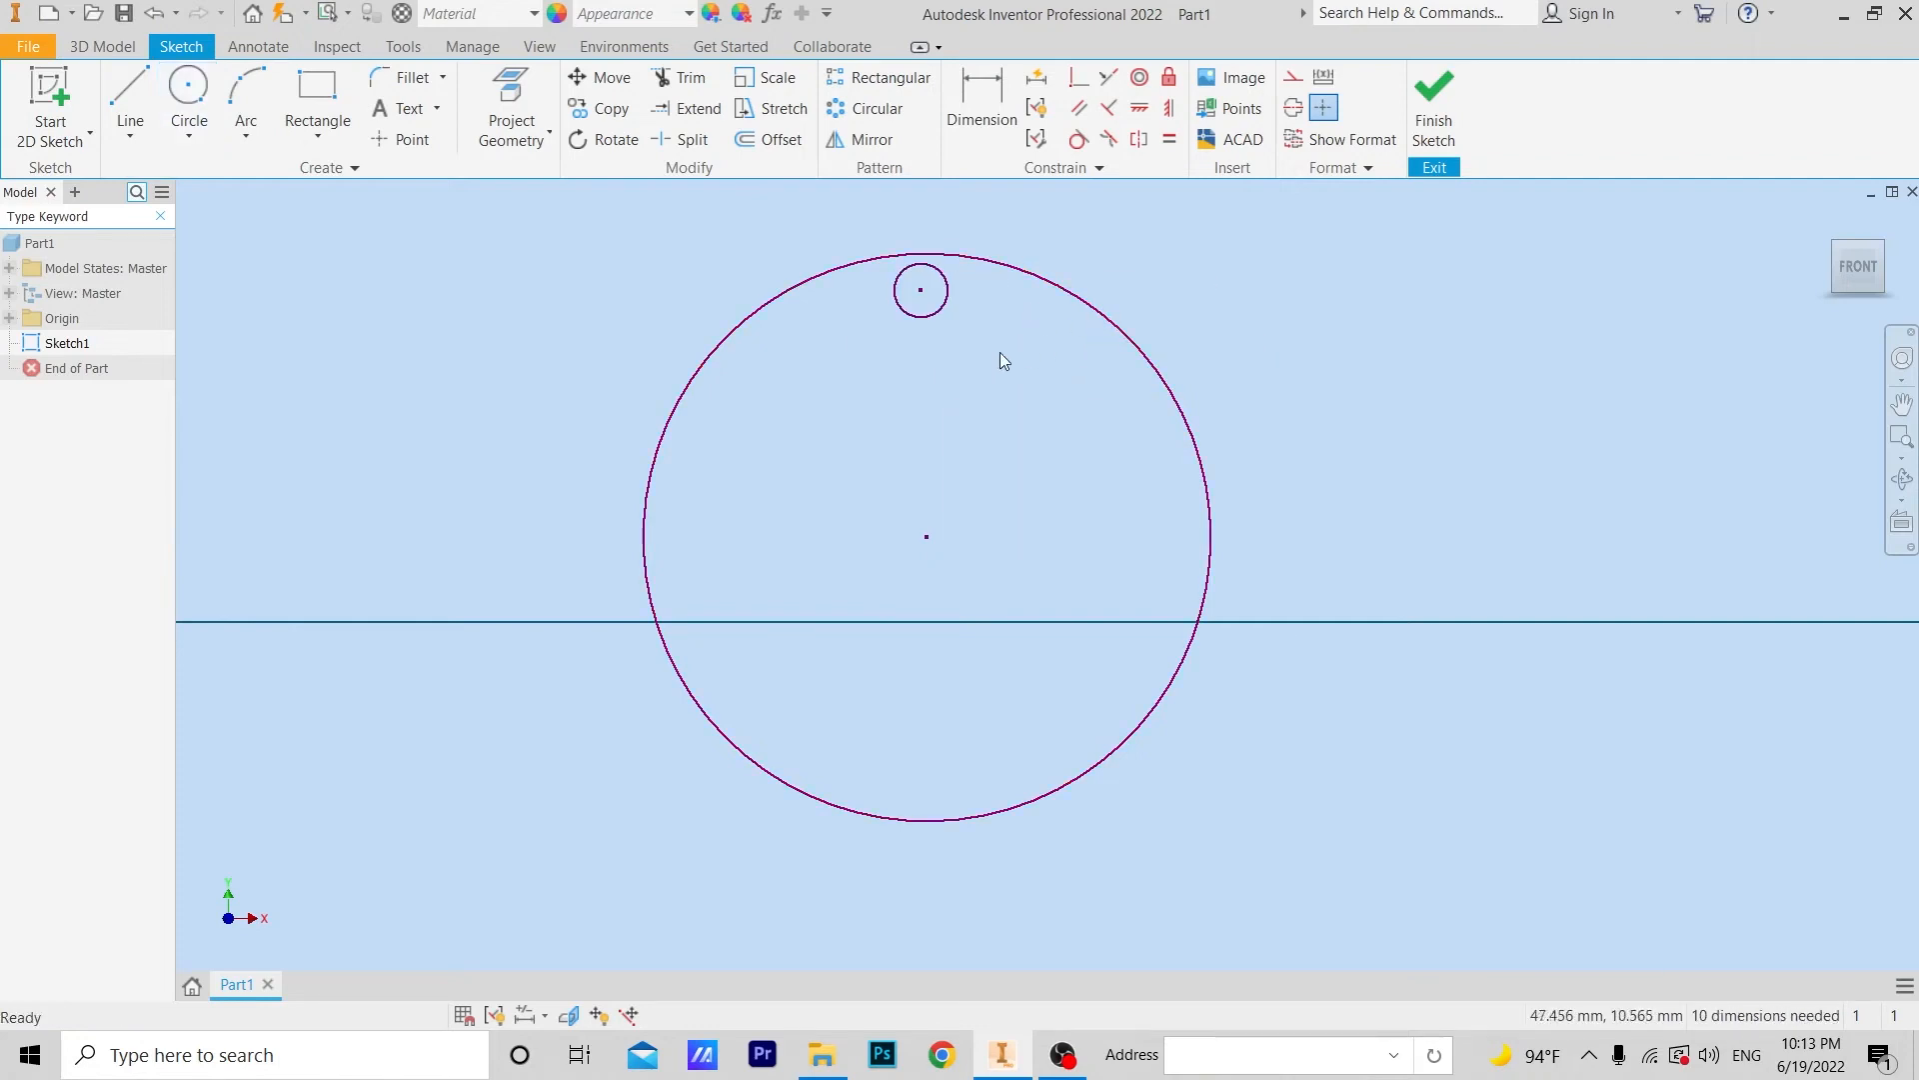
Create a clockwise circular pattern of the small circle around the large circle's center, with 6 instances over 180 degrees
click(883, 115)
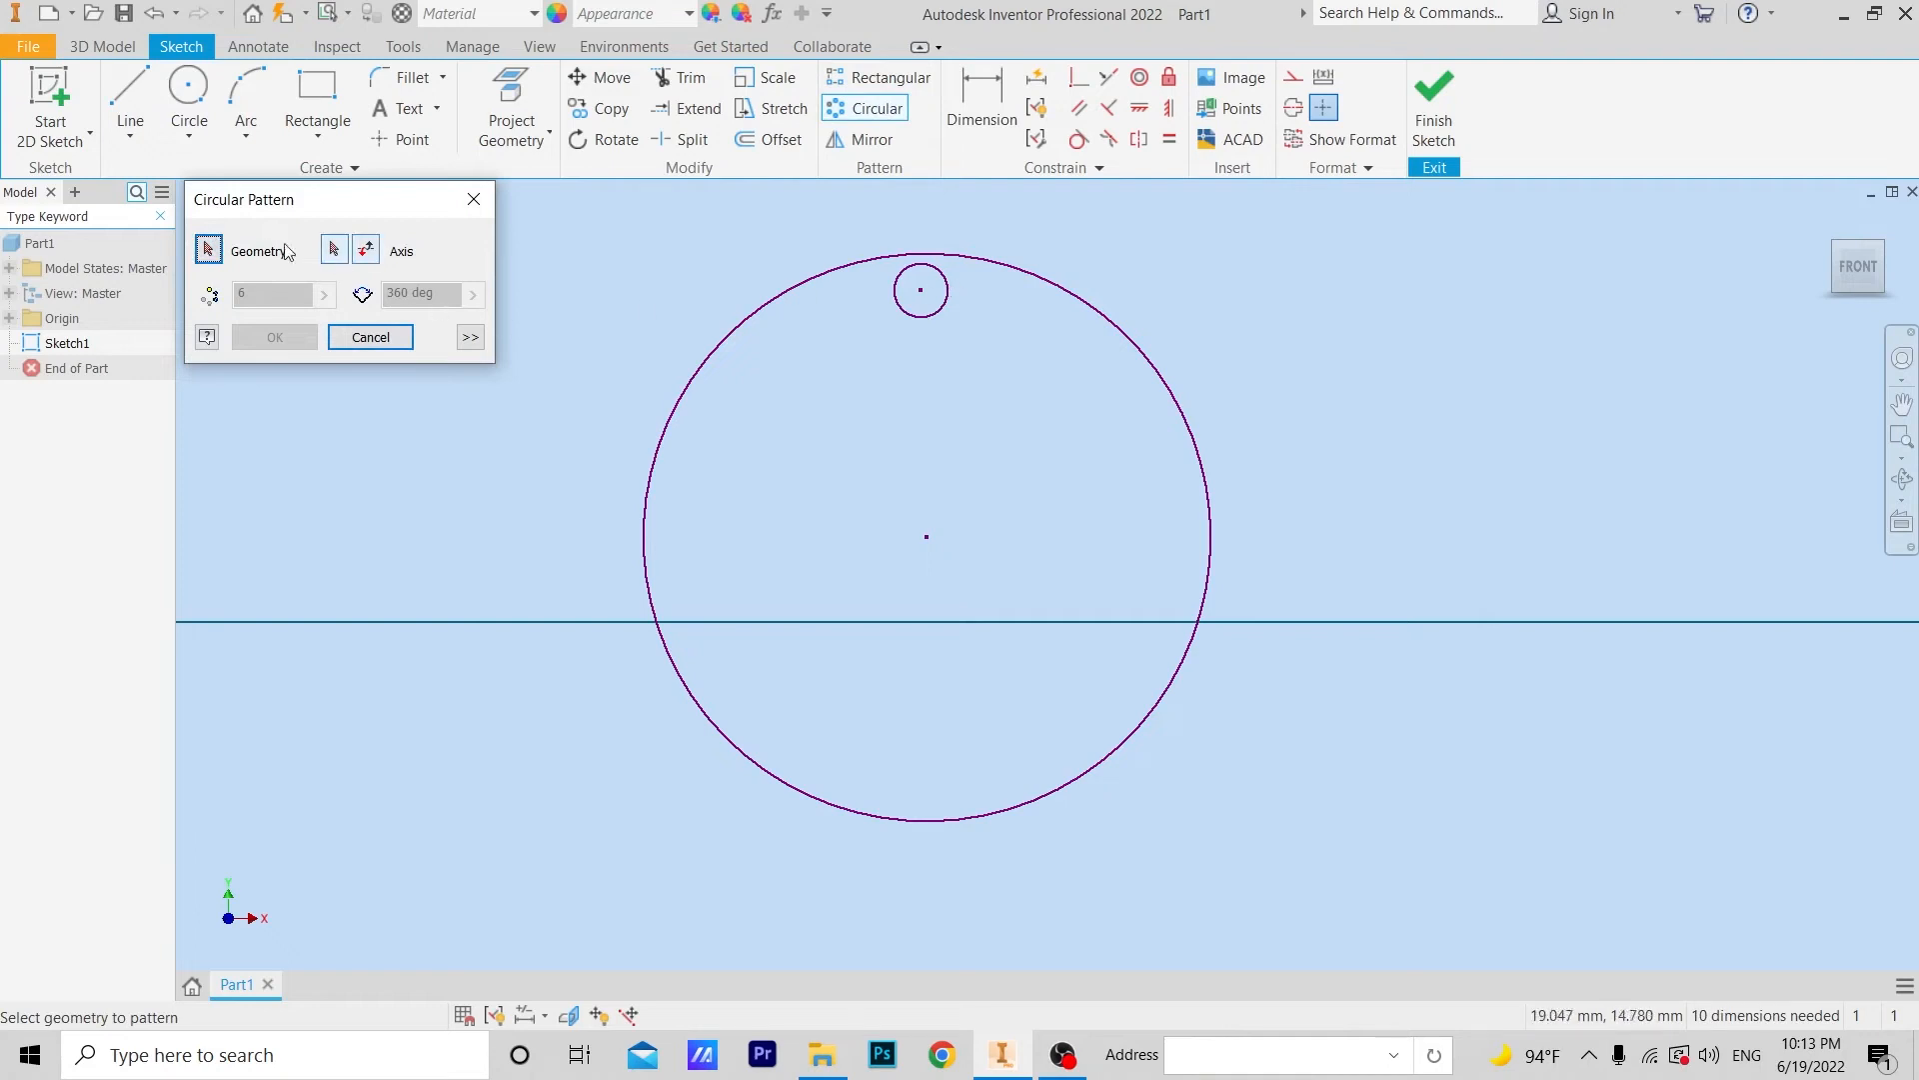
click(955, 308)
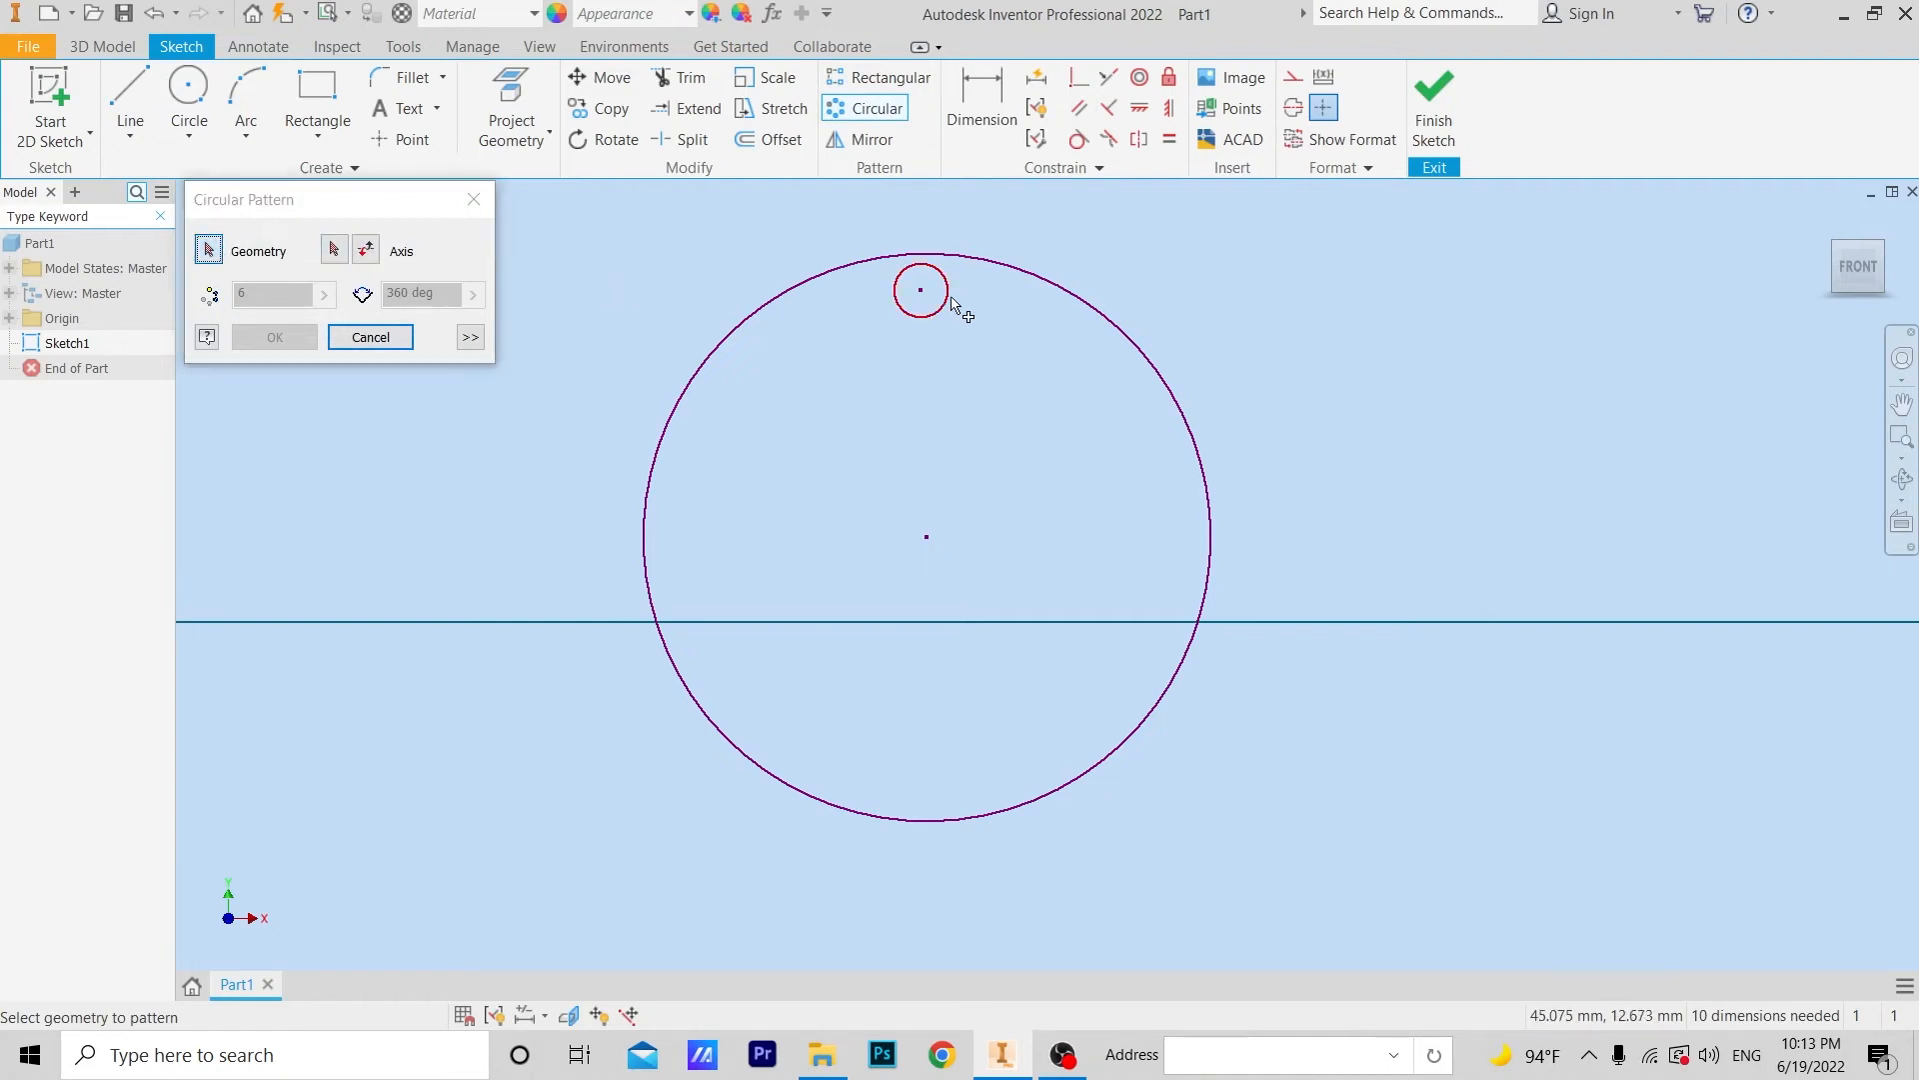
click(338, 256)
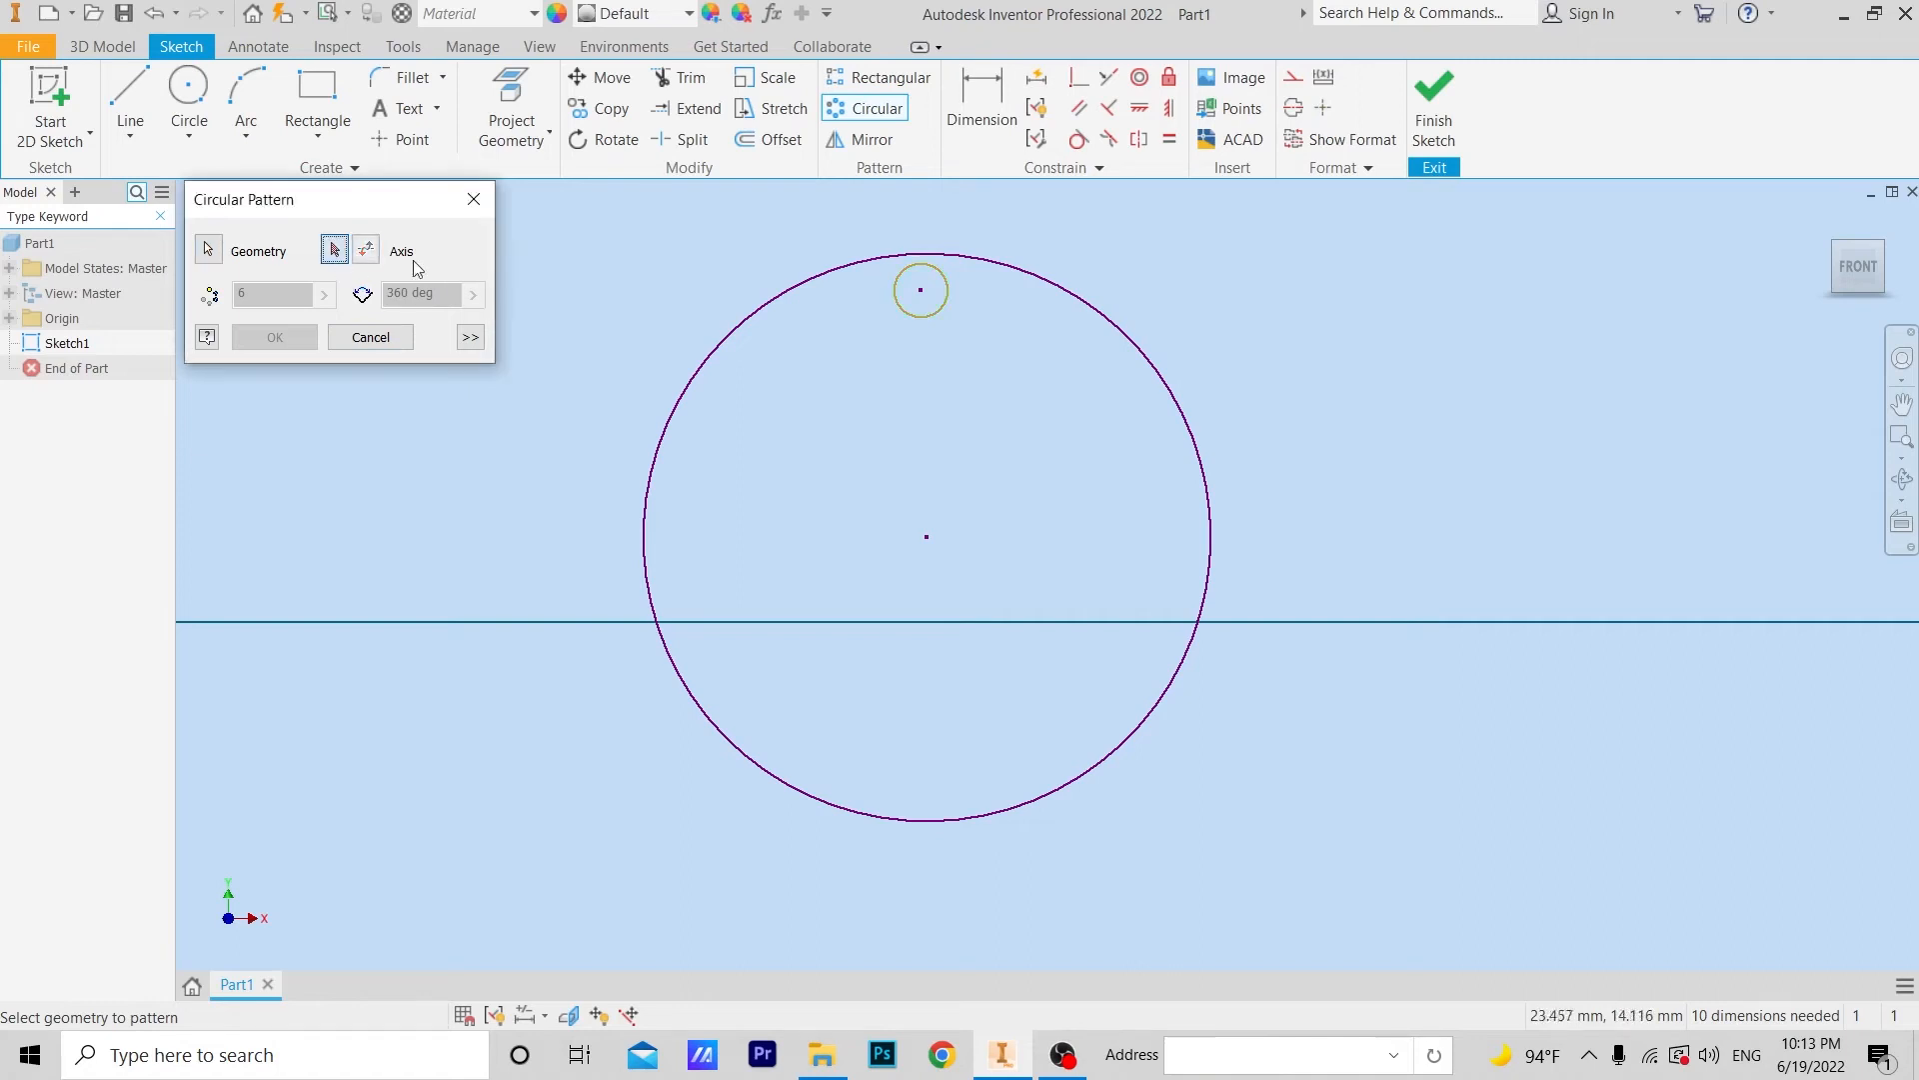
click(1183, 412)
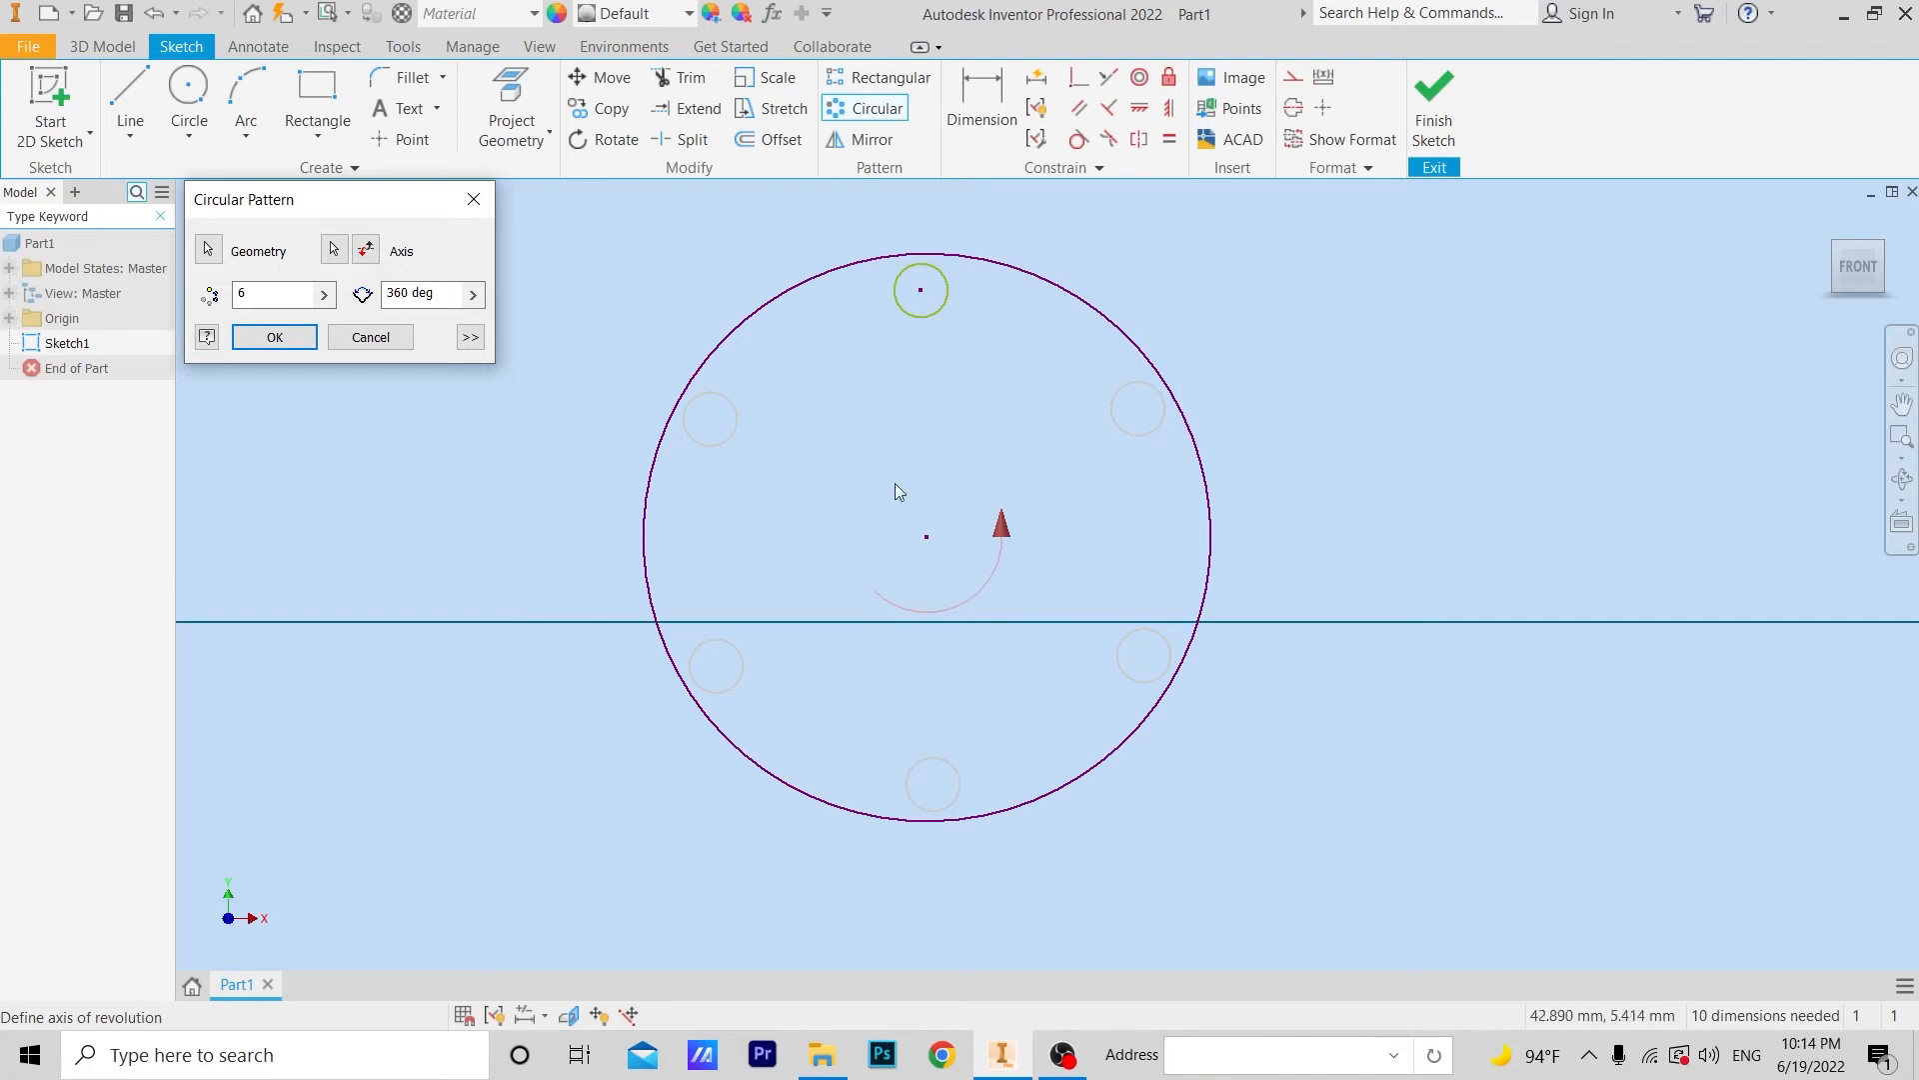
click(367, 251)
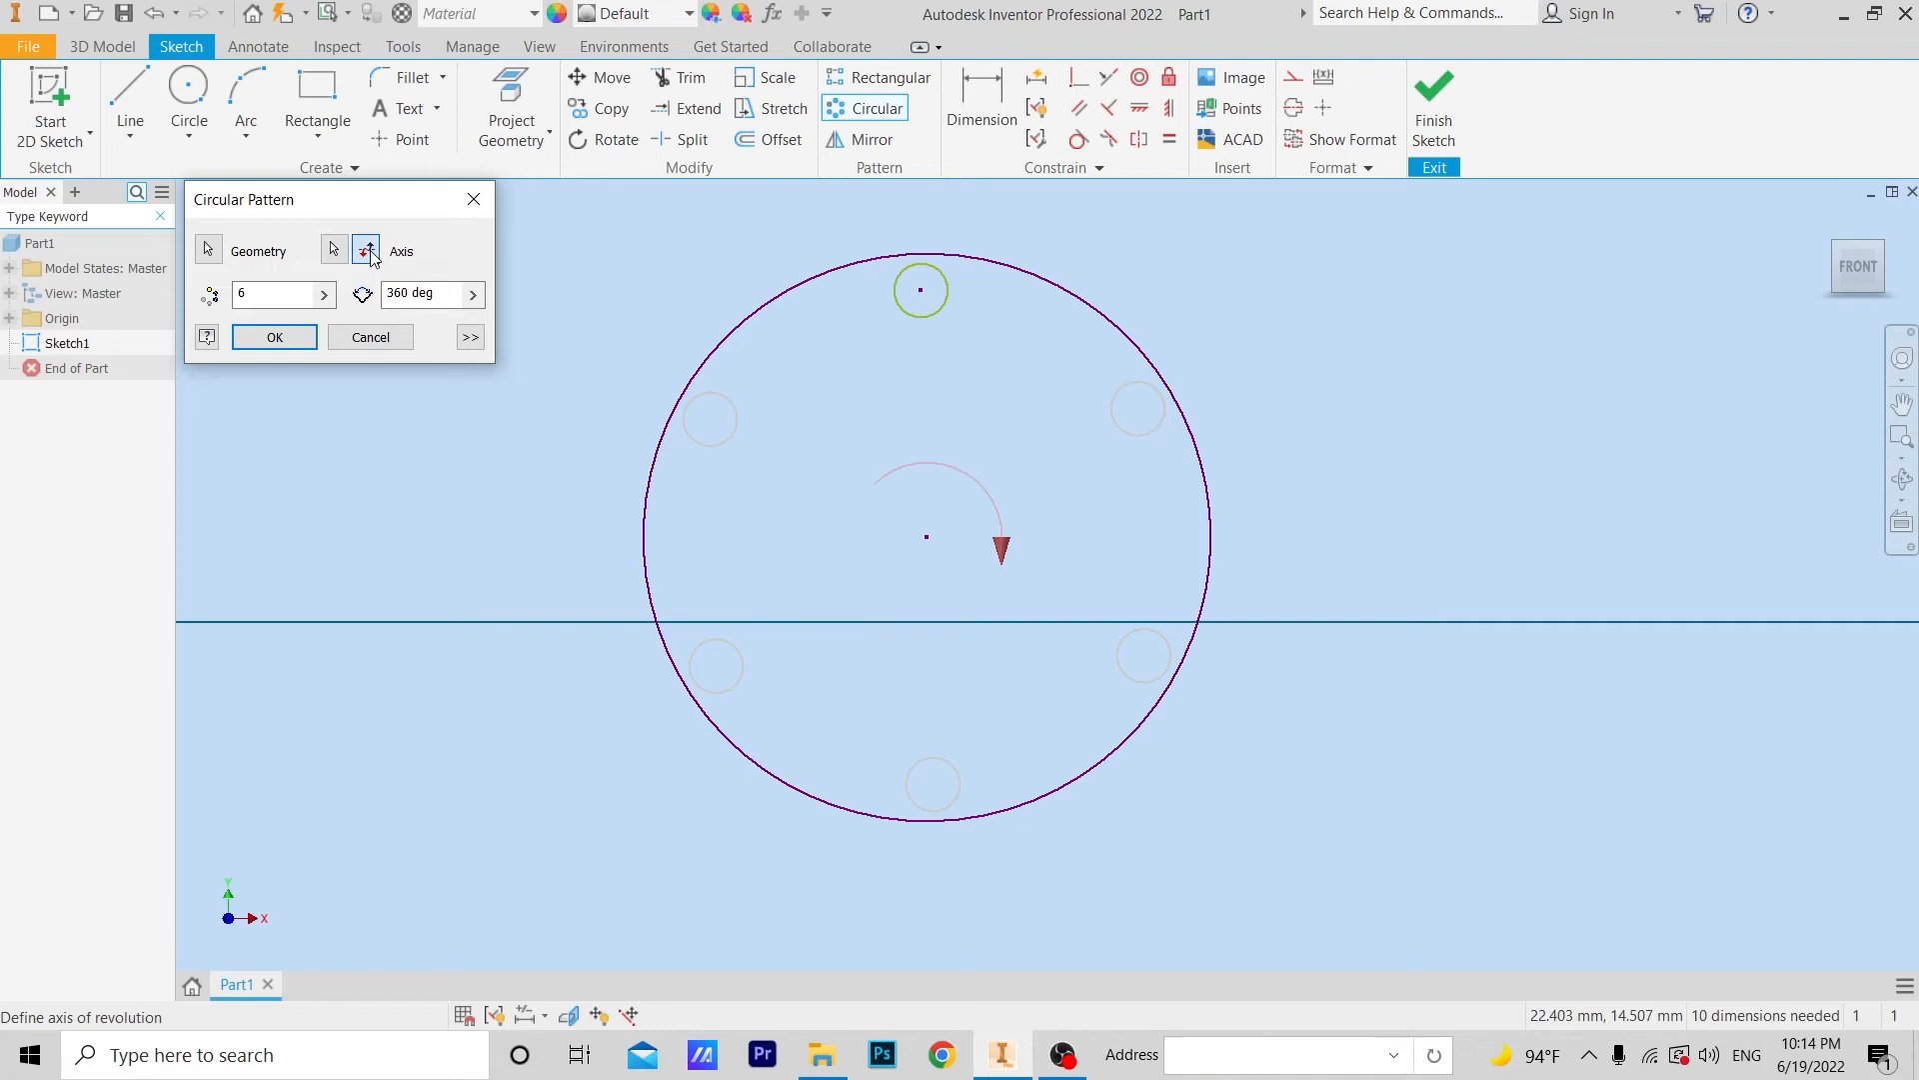
click(374, 258)
click(374, 258)
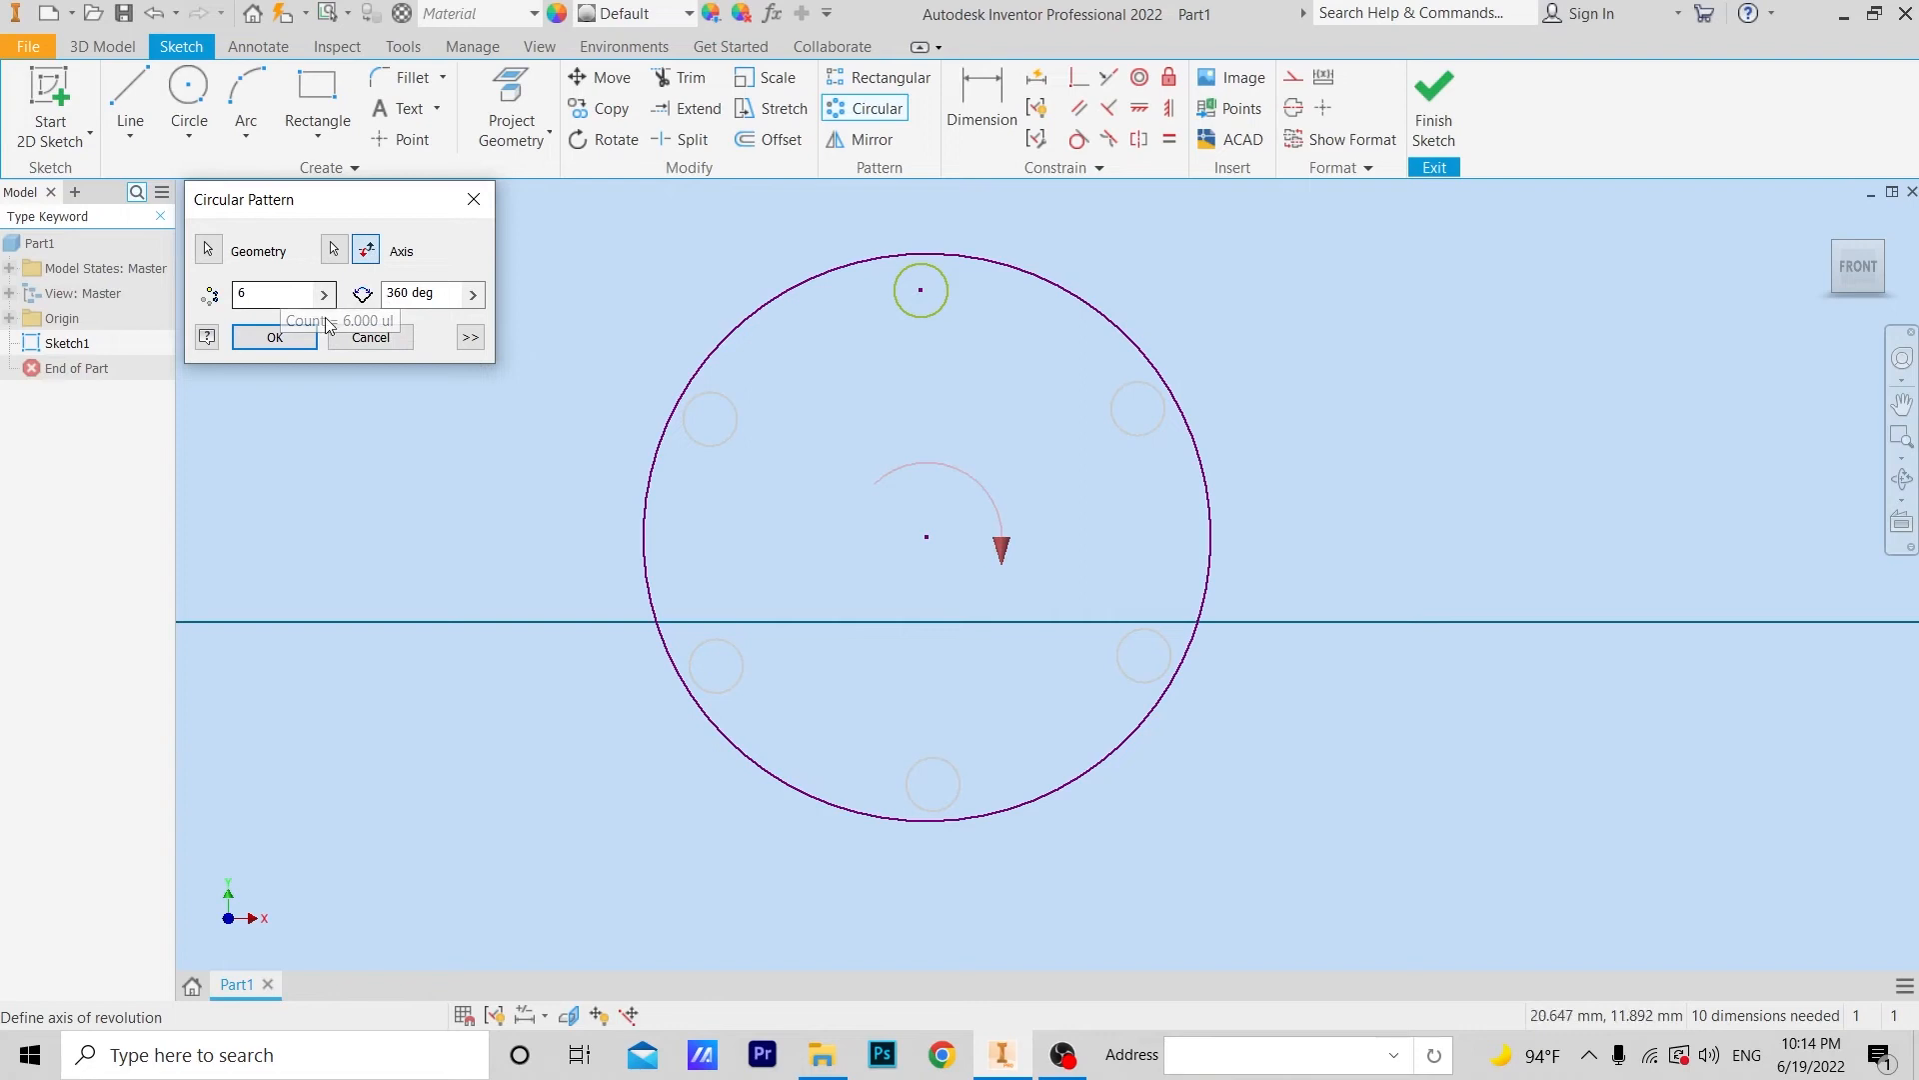
drag(302, 299, 220, 303)
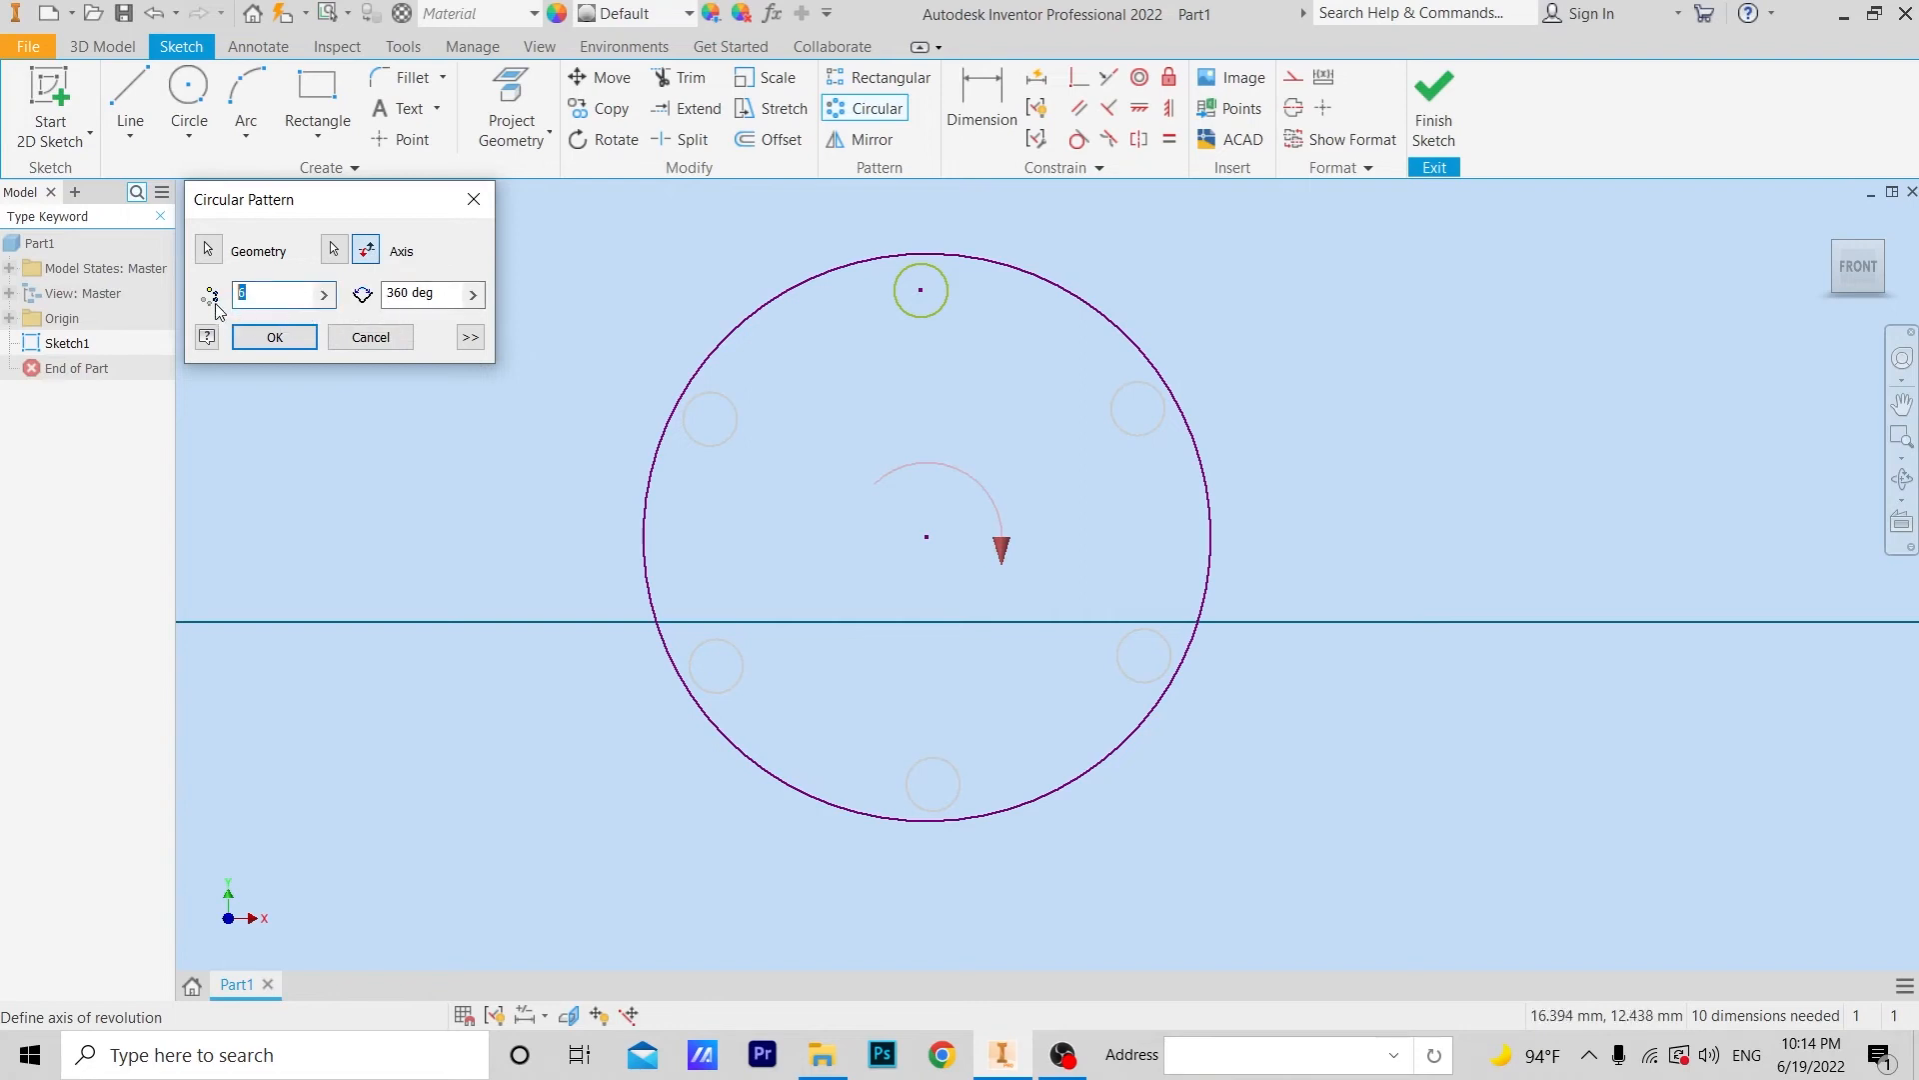
click(395, 294)
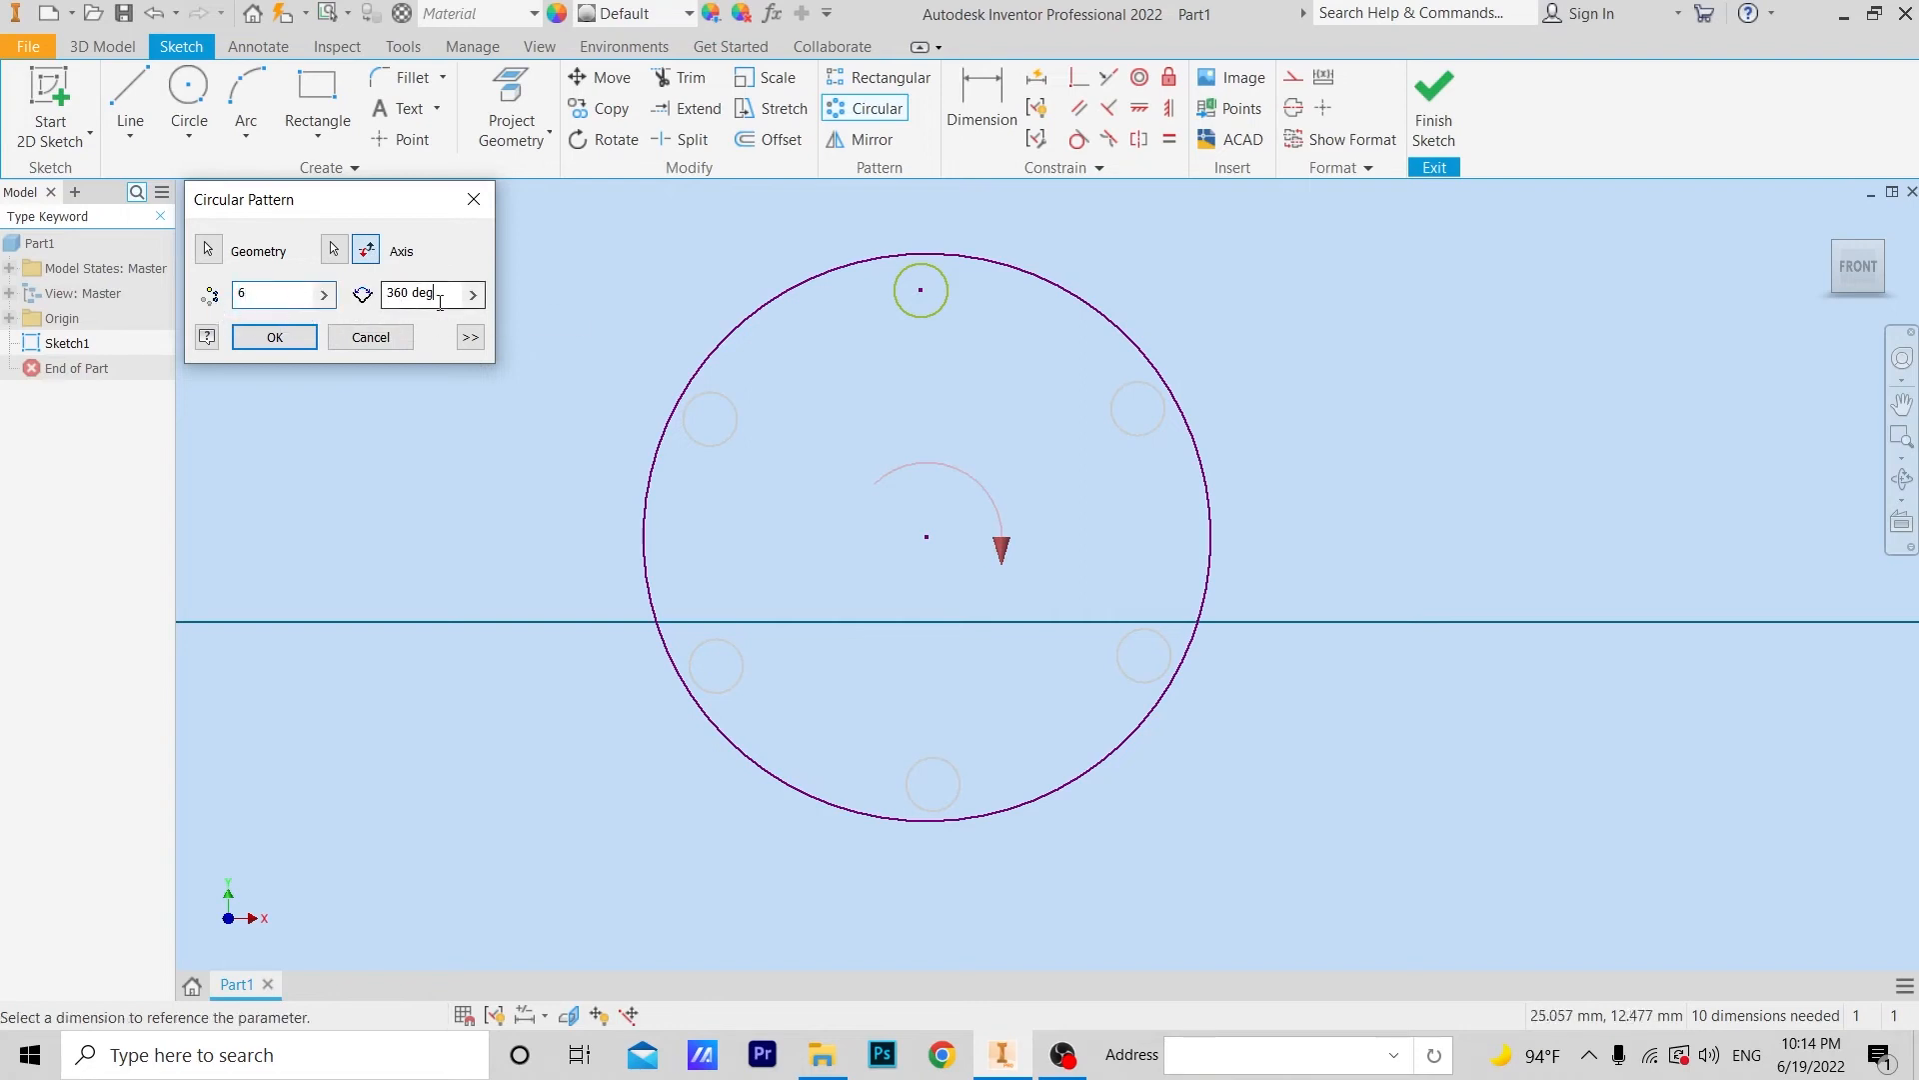
text(180)
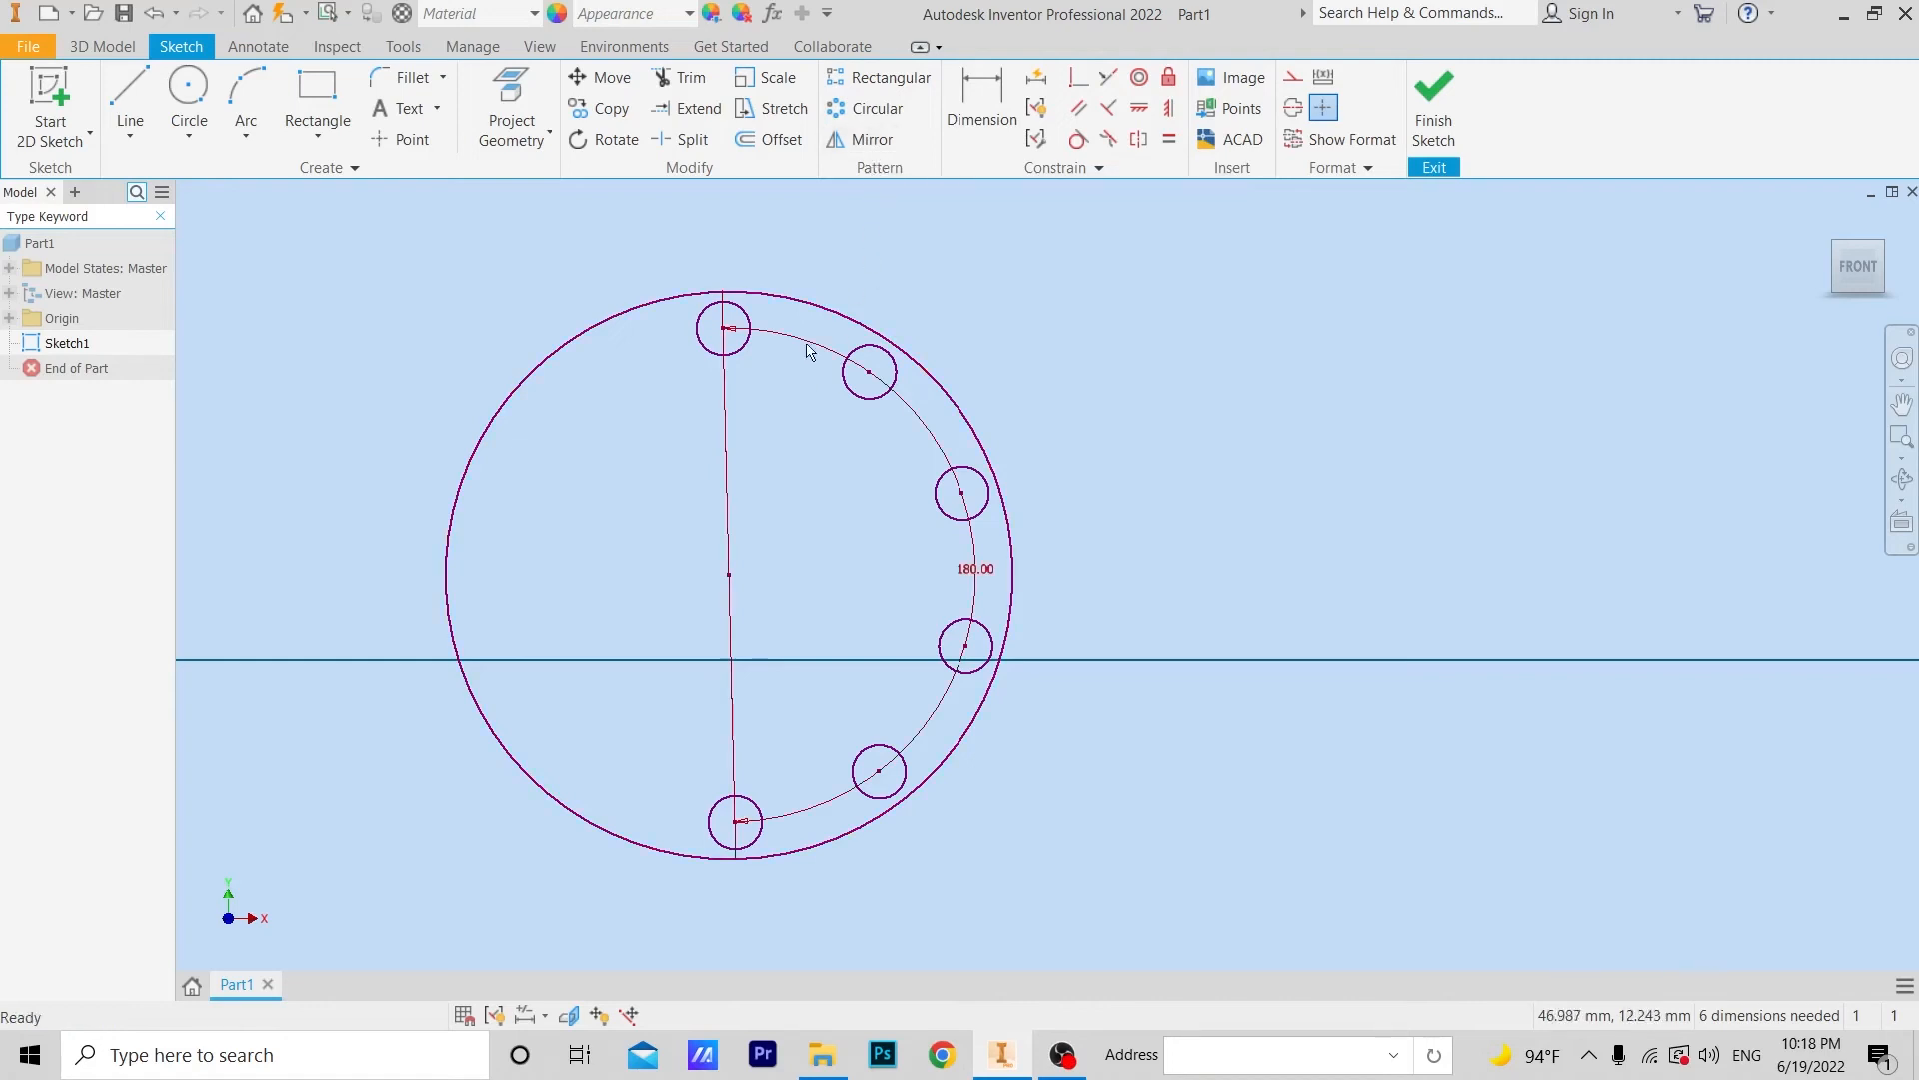
drag(1046, 208, 868, 498)
mouse_move(407, 1012)
mouse_down()
mouse_move(343, 934)
mouse_move(347, 896)
mouse_move(344, 912)
mouse_move(368, 903)
mouse_up()
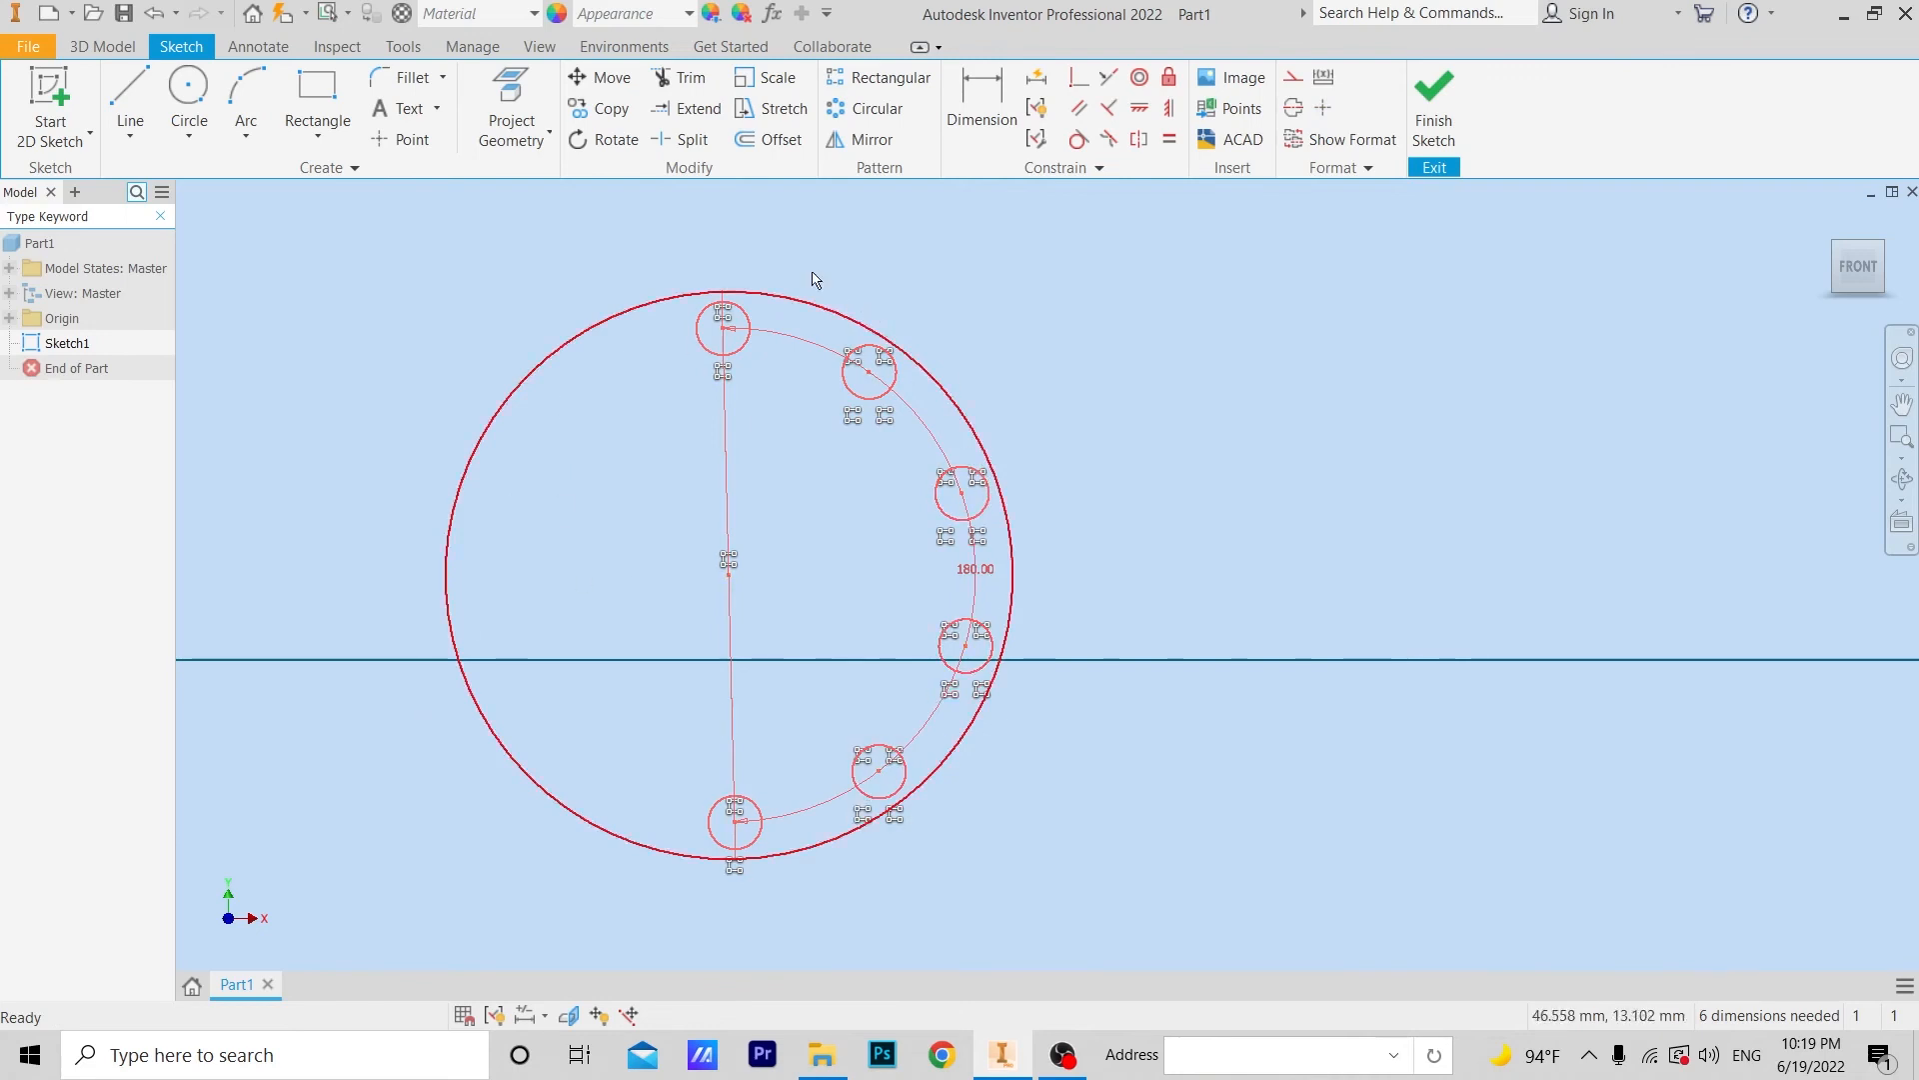
click(869, 140)
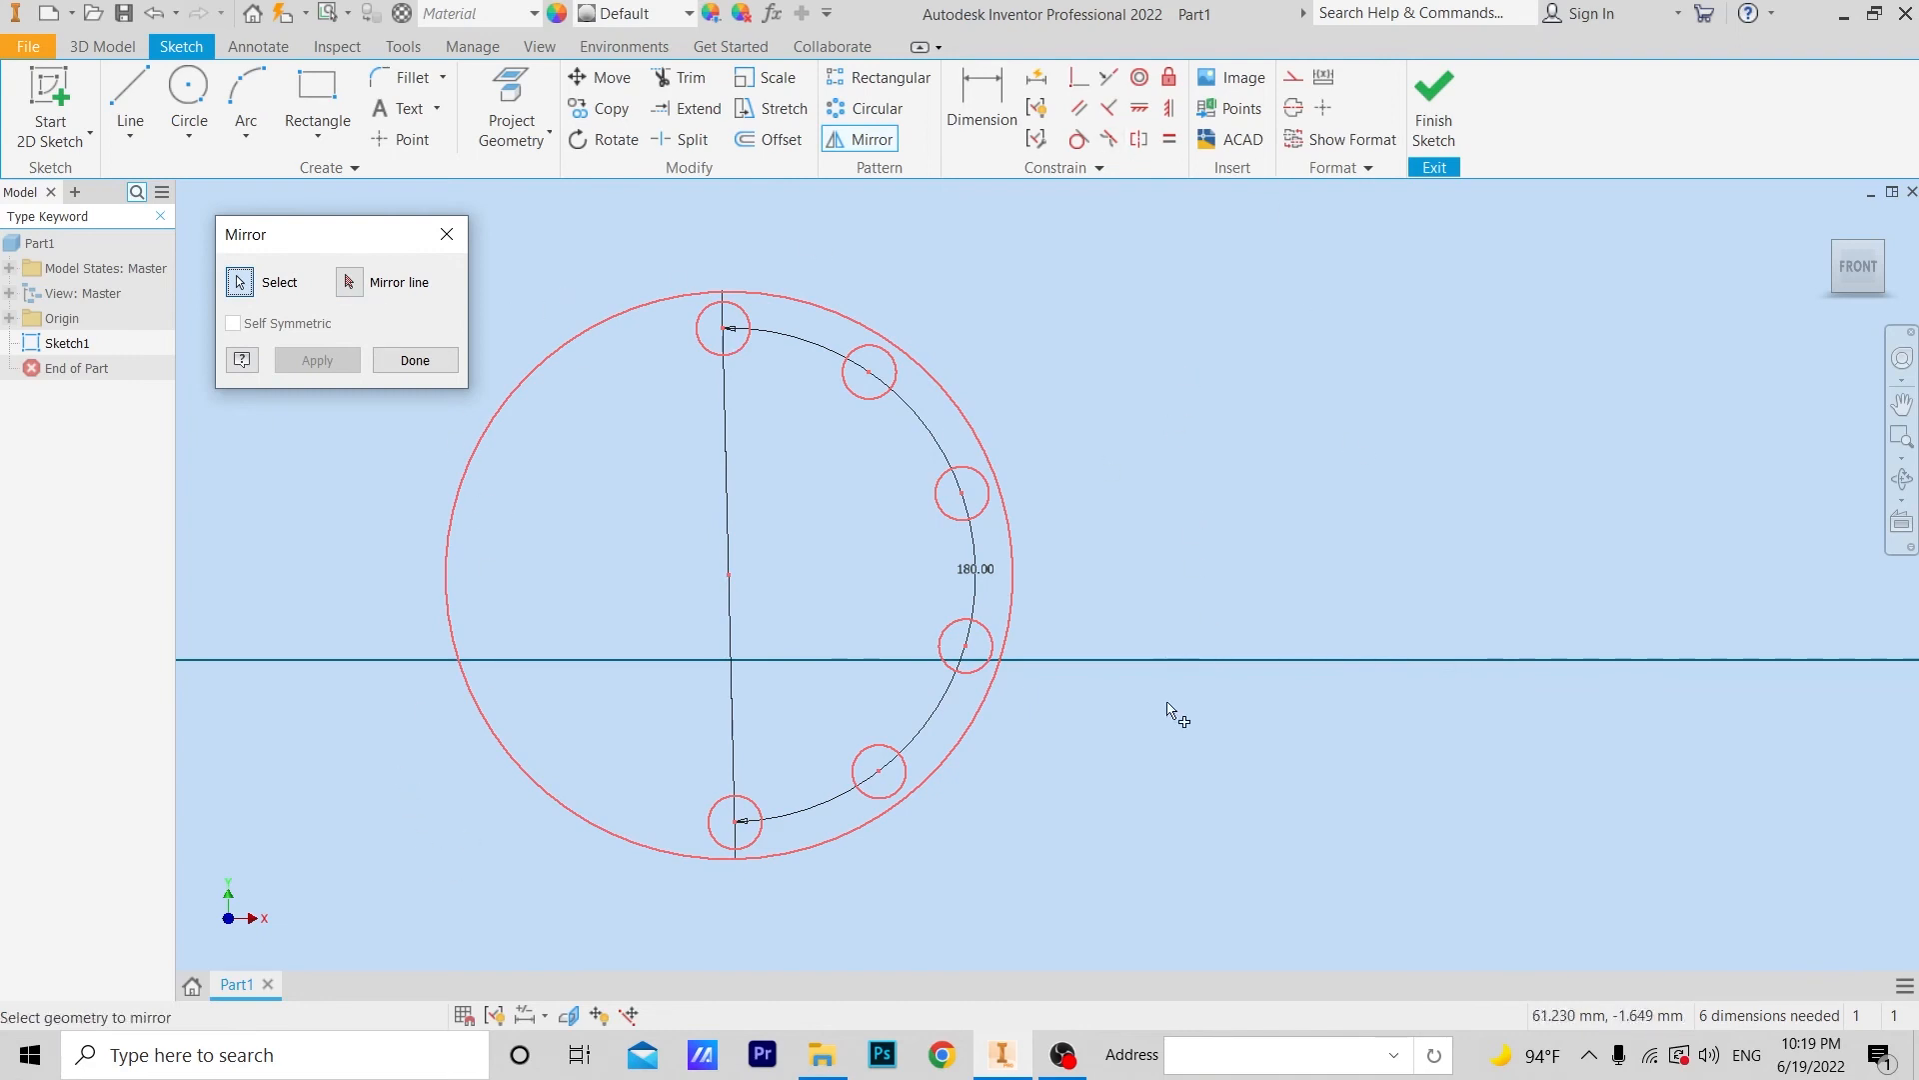
click(447, 234)
Draw a vertical line about 20 mm long to the right of the large circle and convert it to construction geometry
click(155, 136)
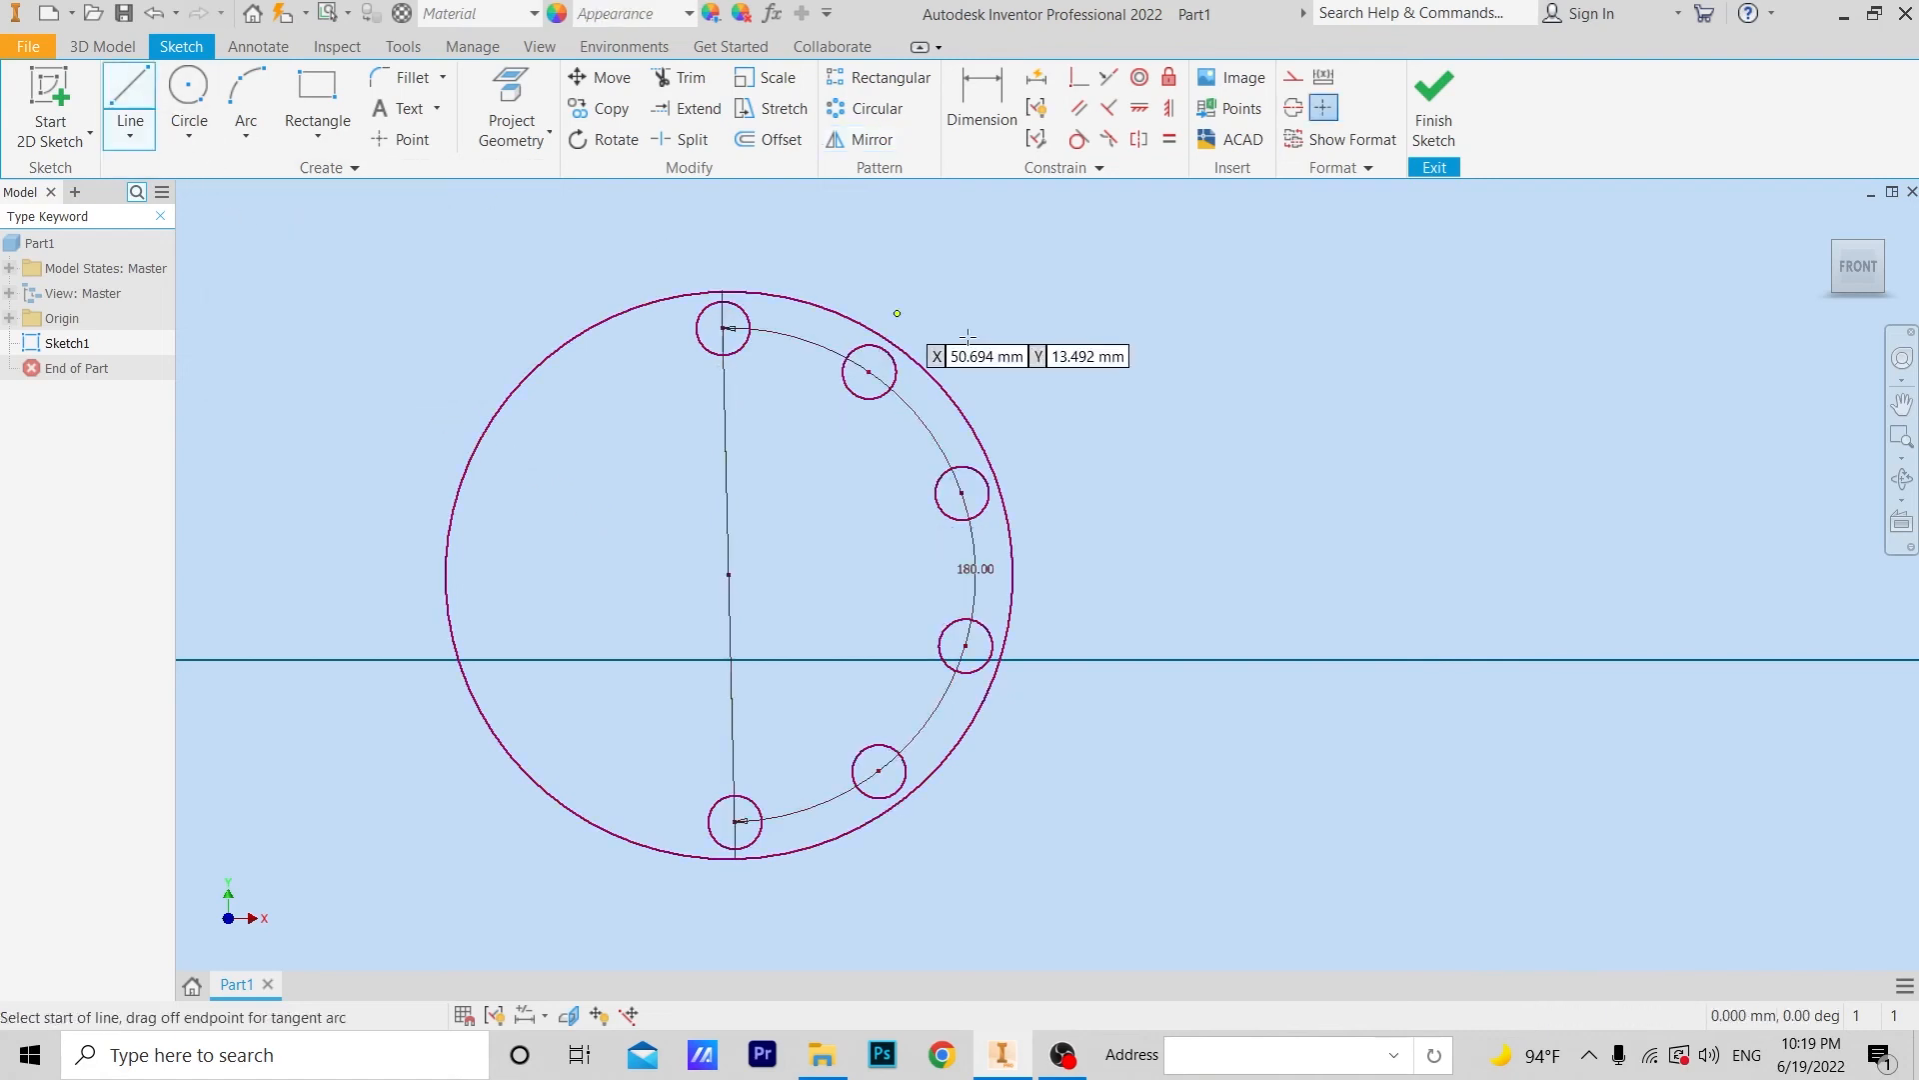
click(1248, 270)
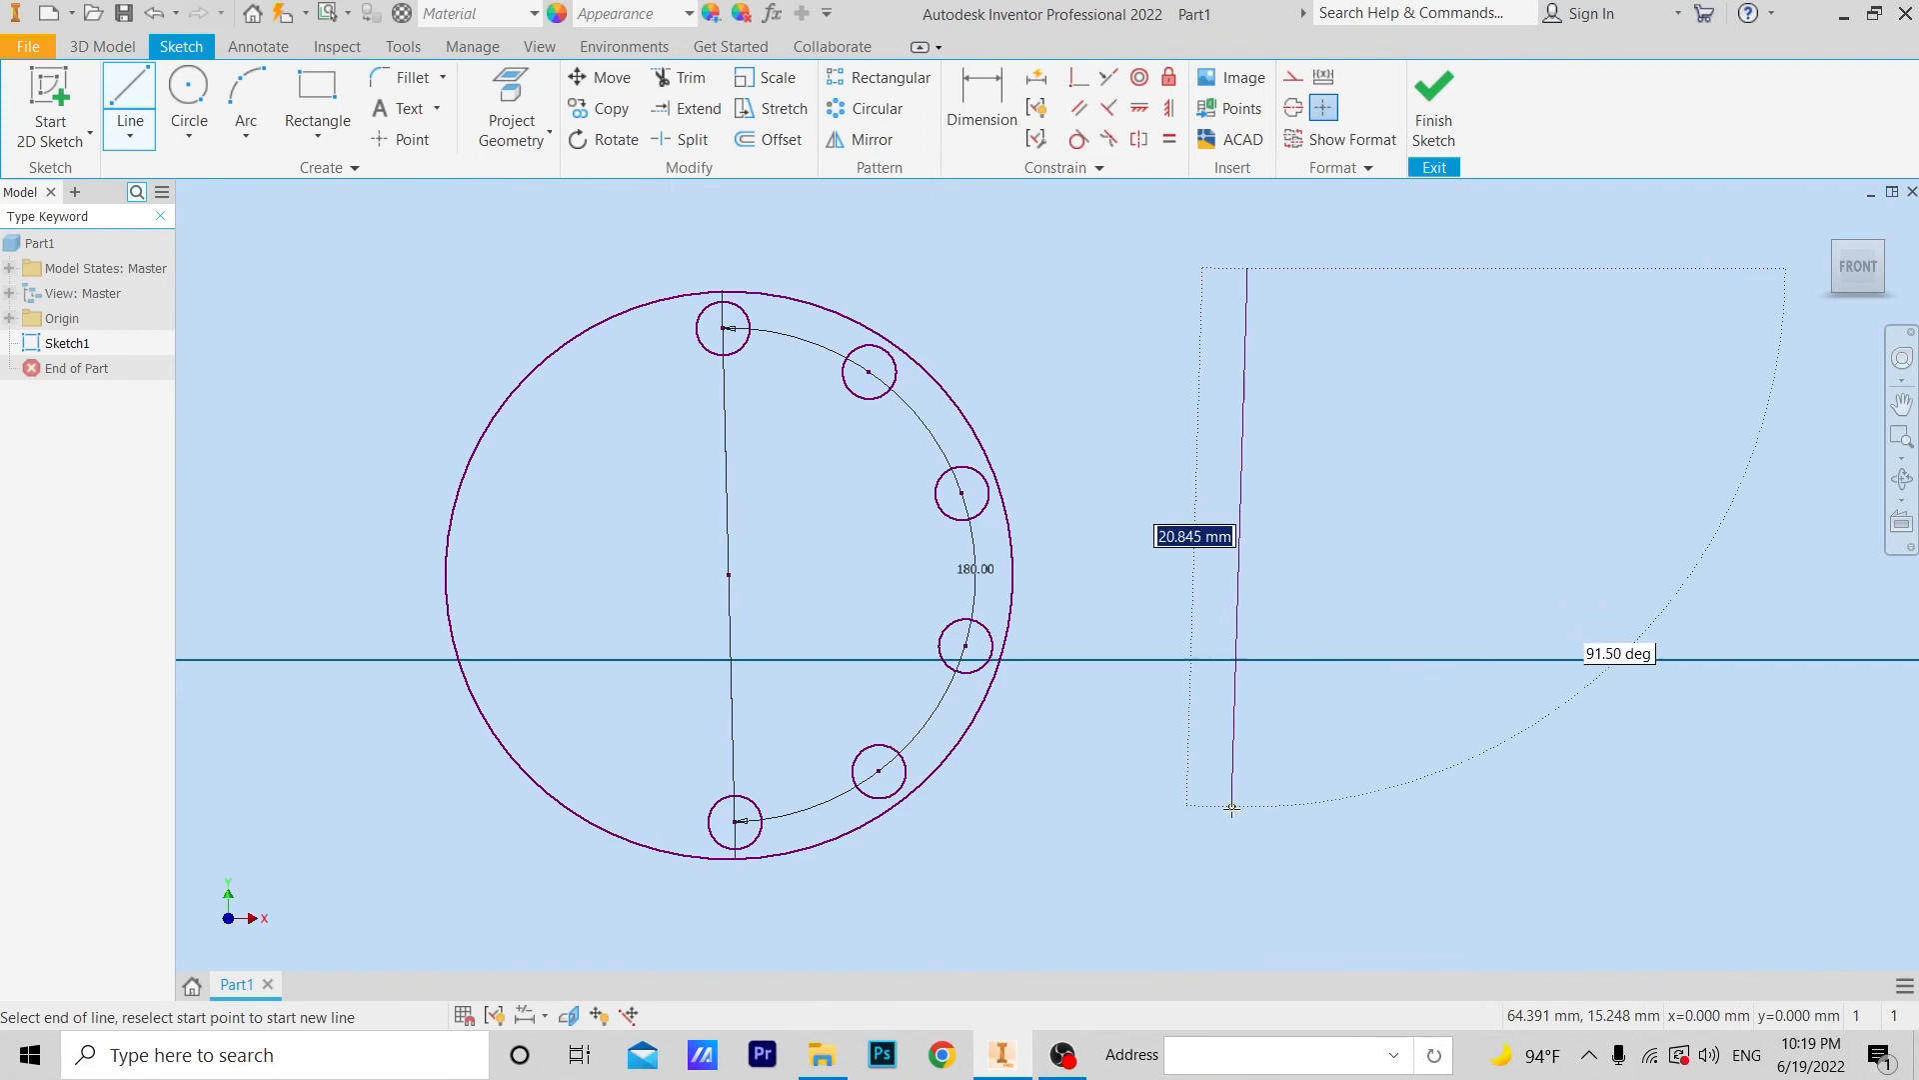
click(1244, 777)
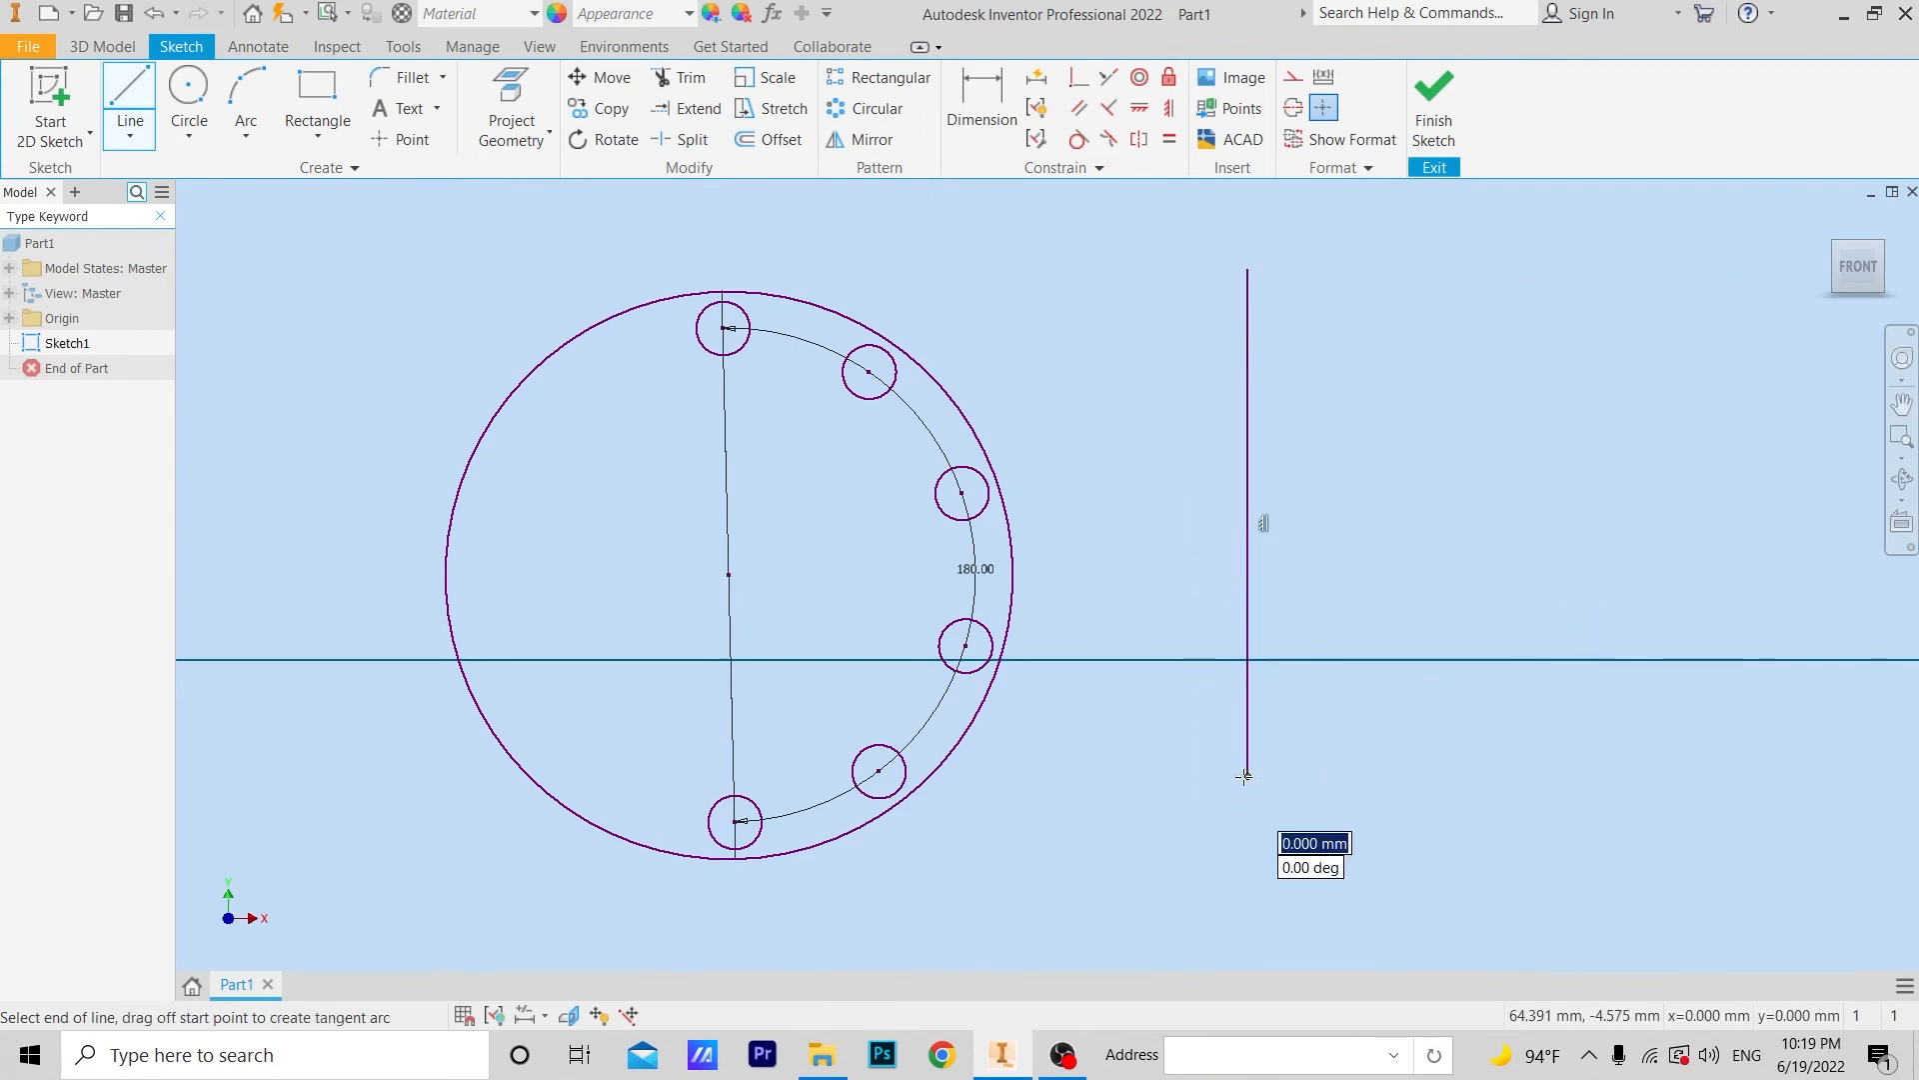
right_click(1135, 587)
click(1190, 588)
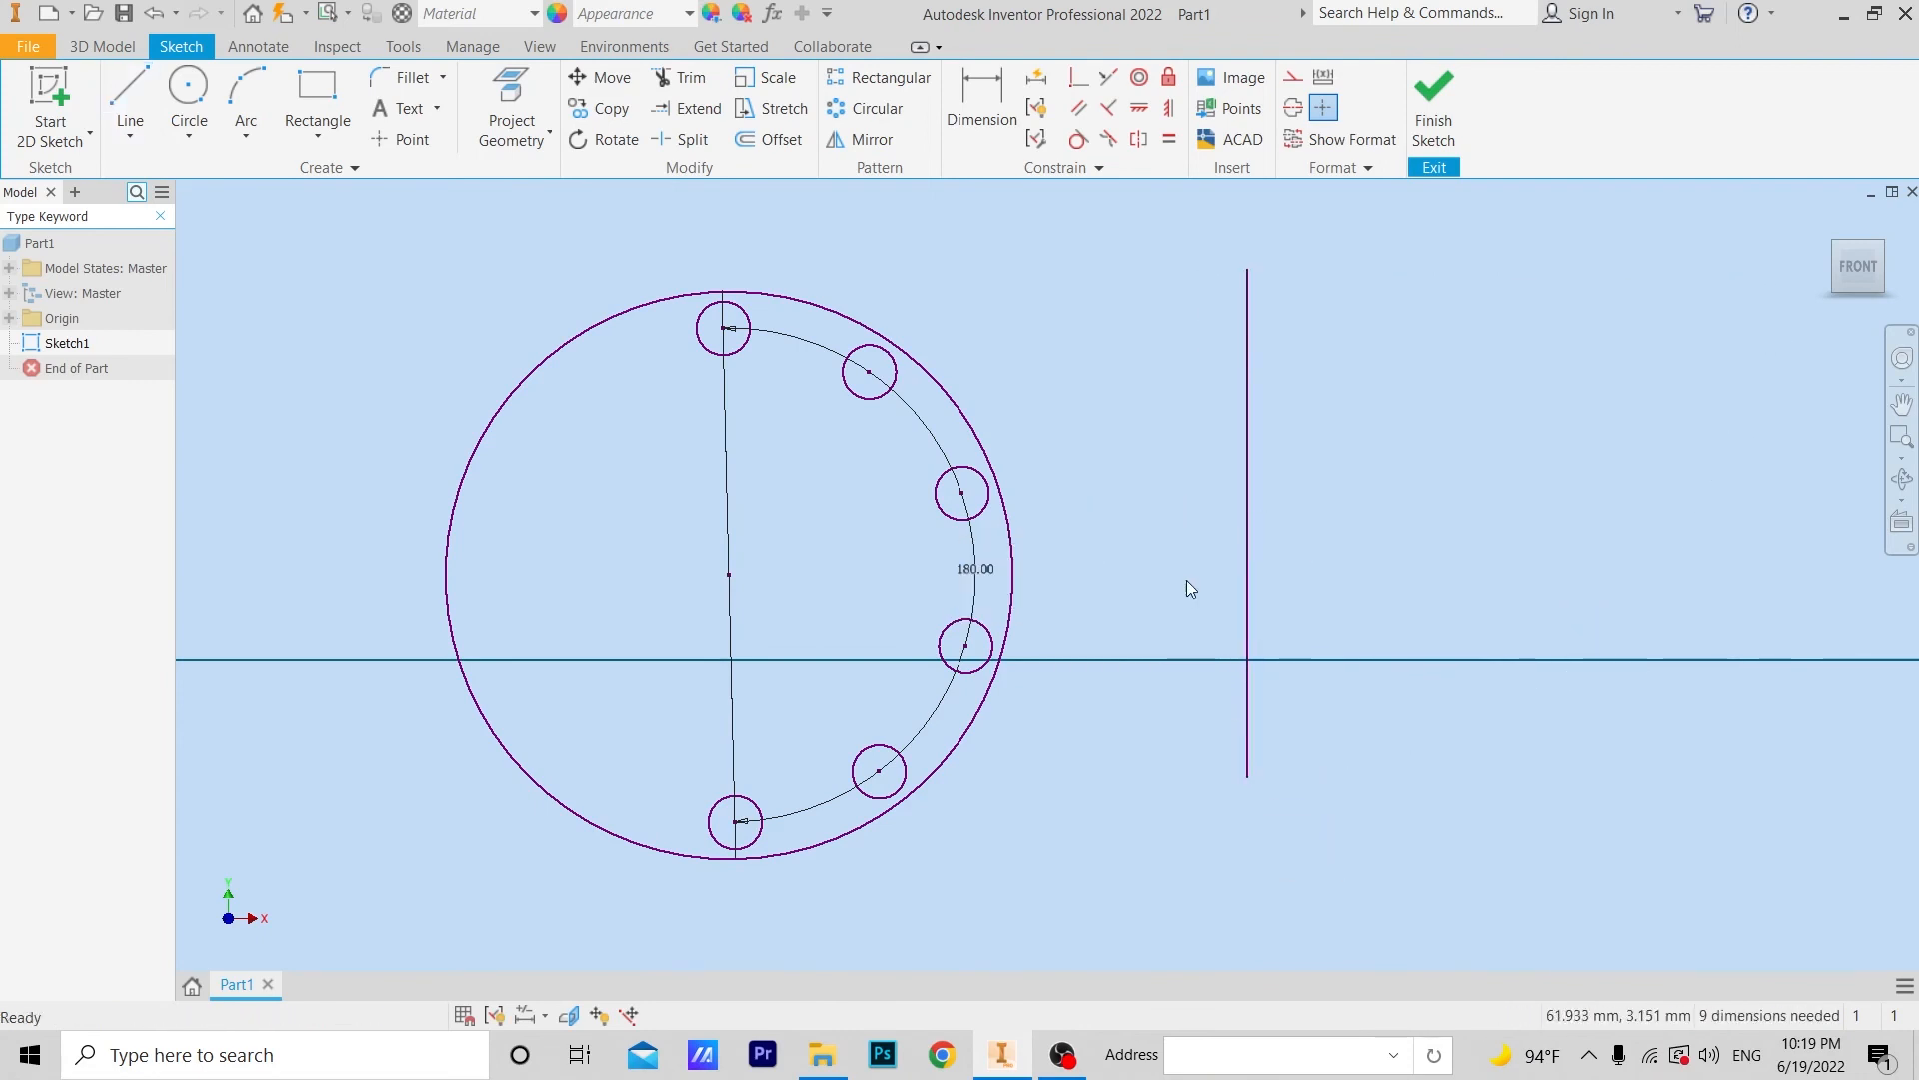
right_click(1249, 541)
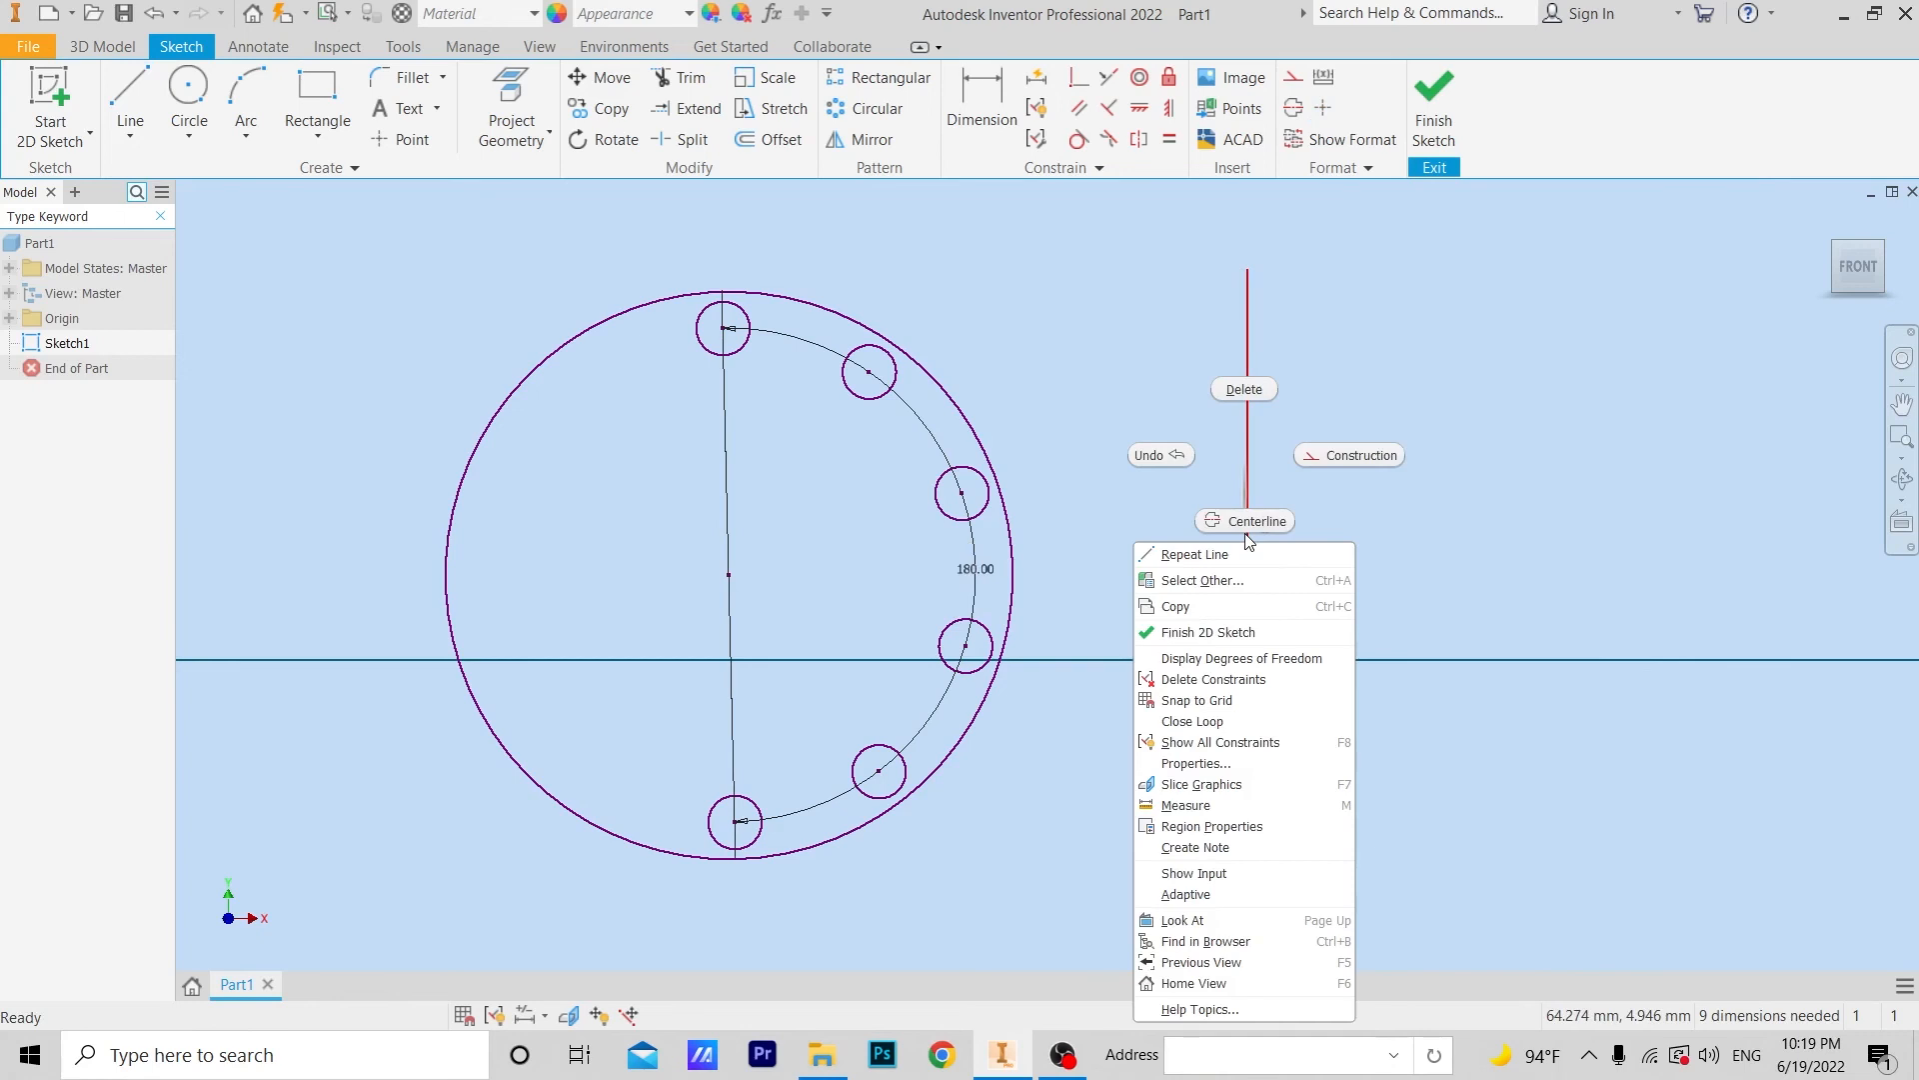
click(1357, 458)
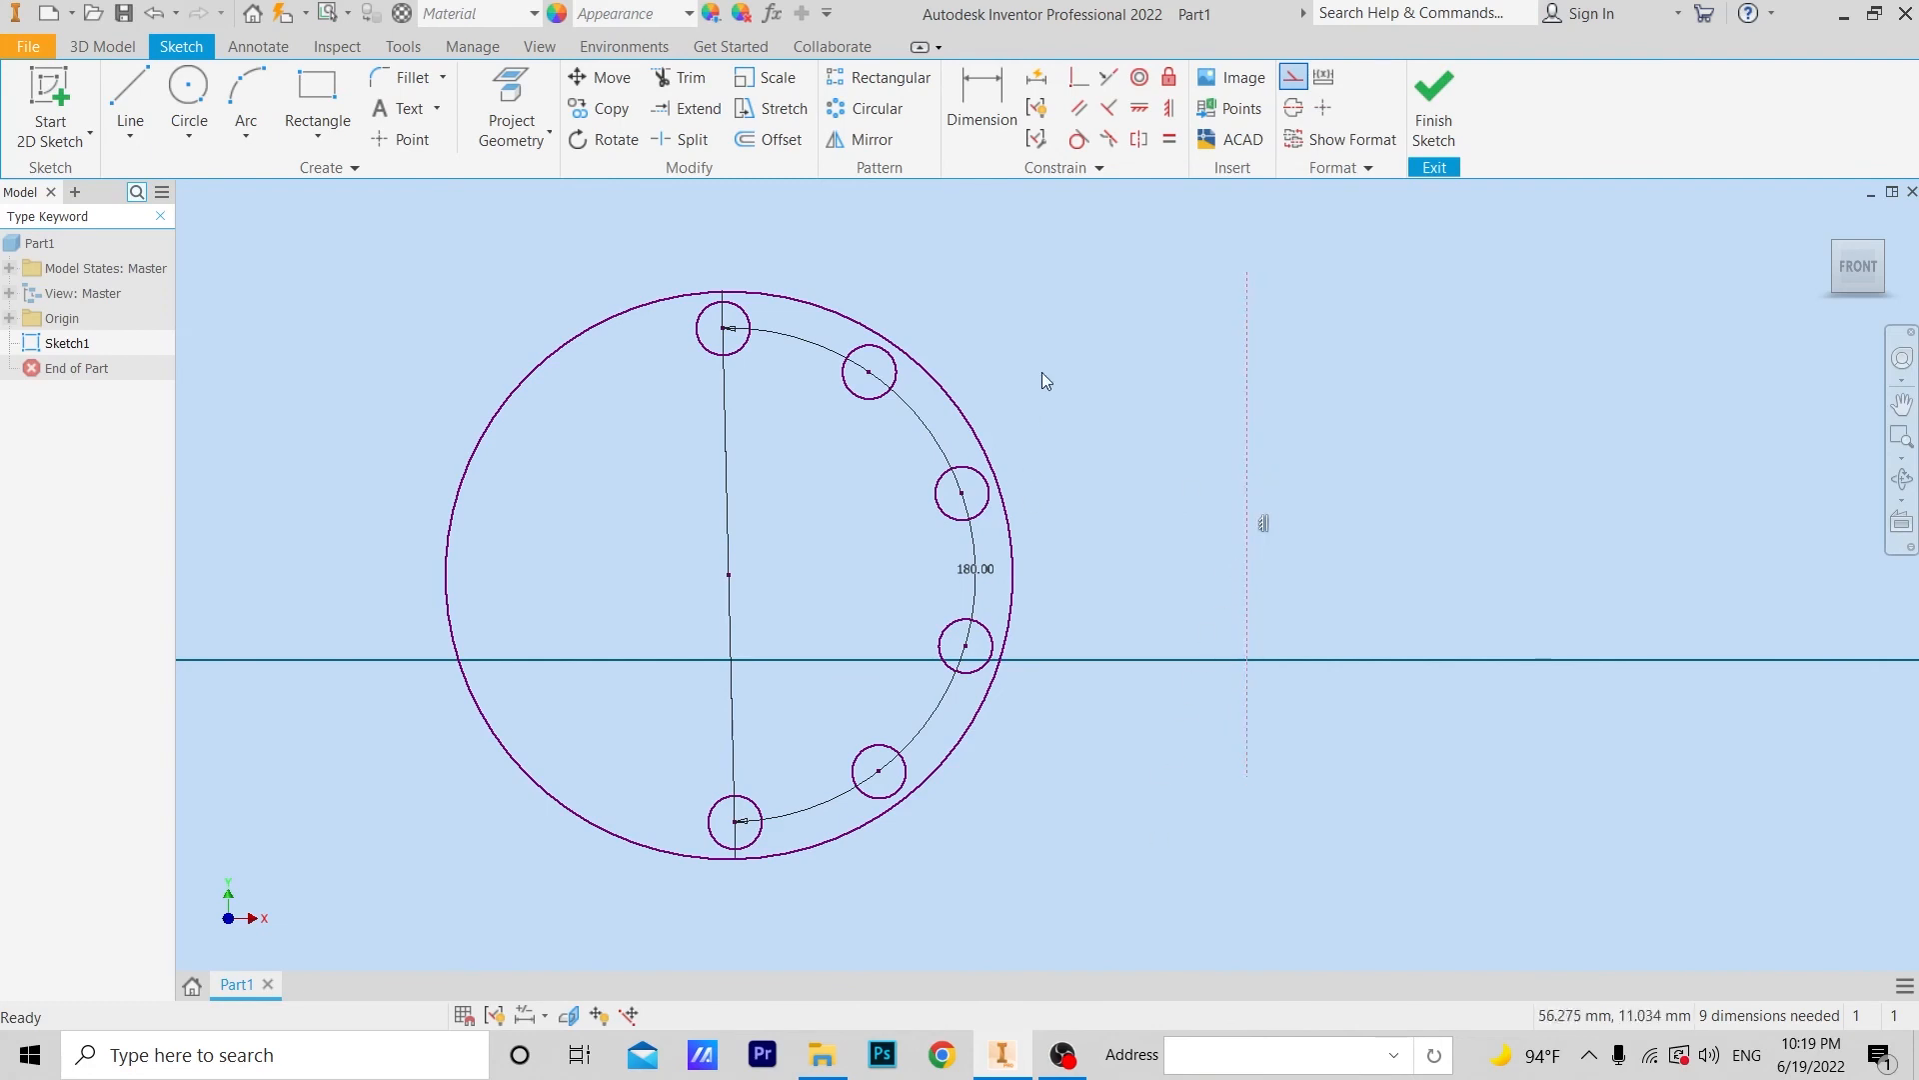
Mirror the large circle and its patterned small circles across the vertical construction line
mouse_move(1111, 207)
mouse_down()
mouse_move(614, 938)
mouse_move(366, 946)
mouse_up()
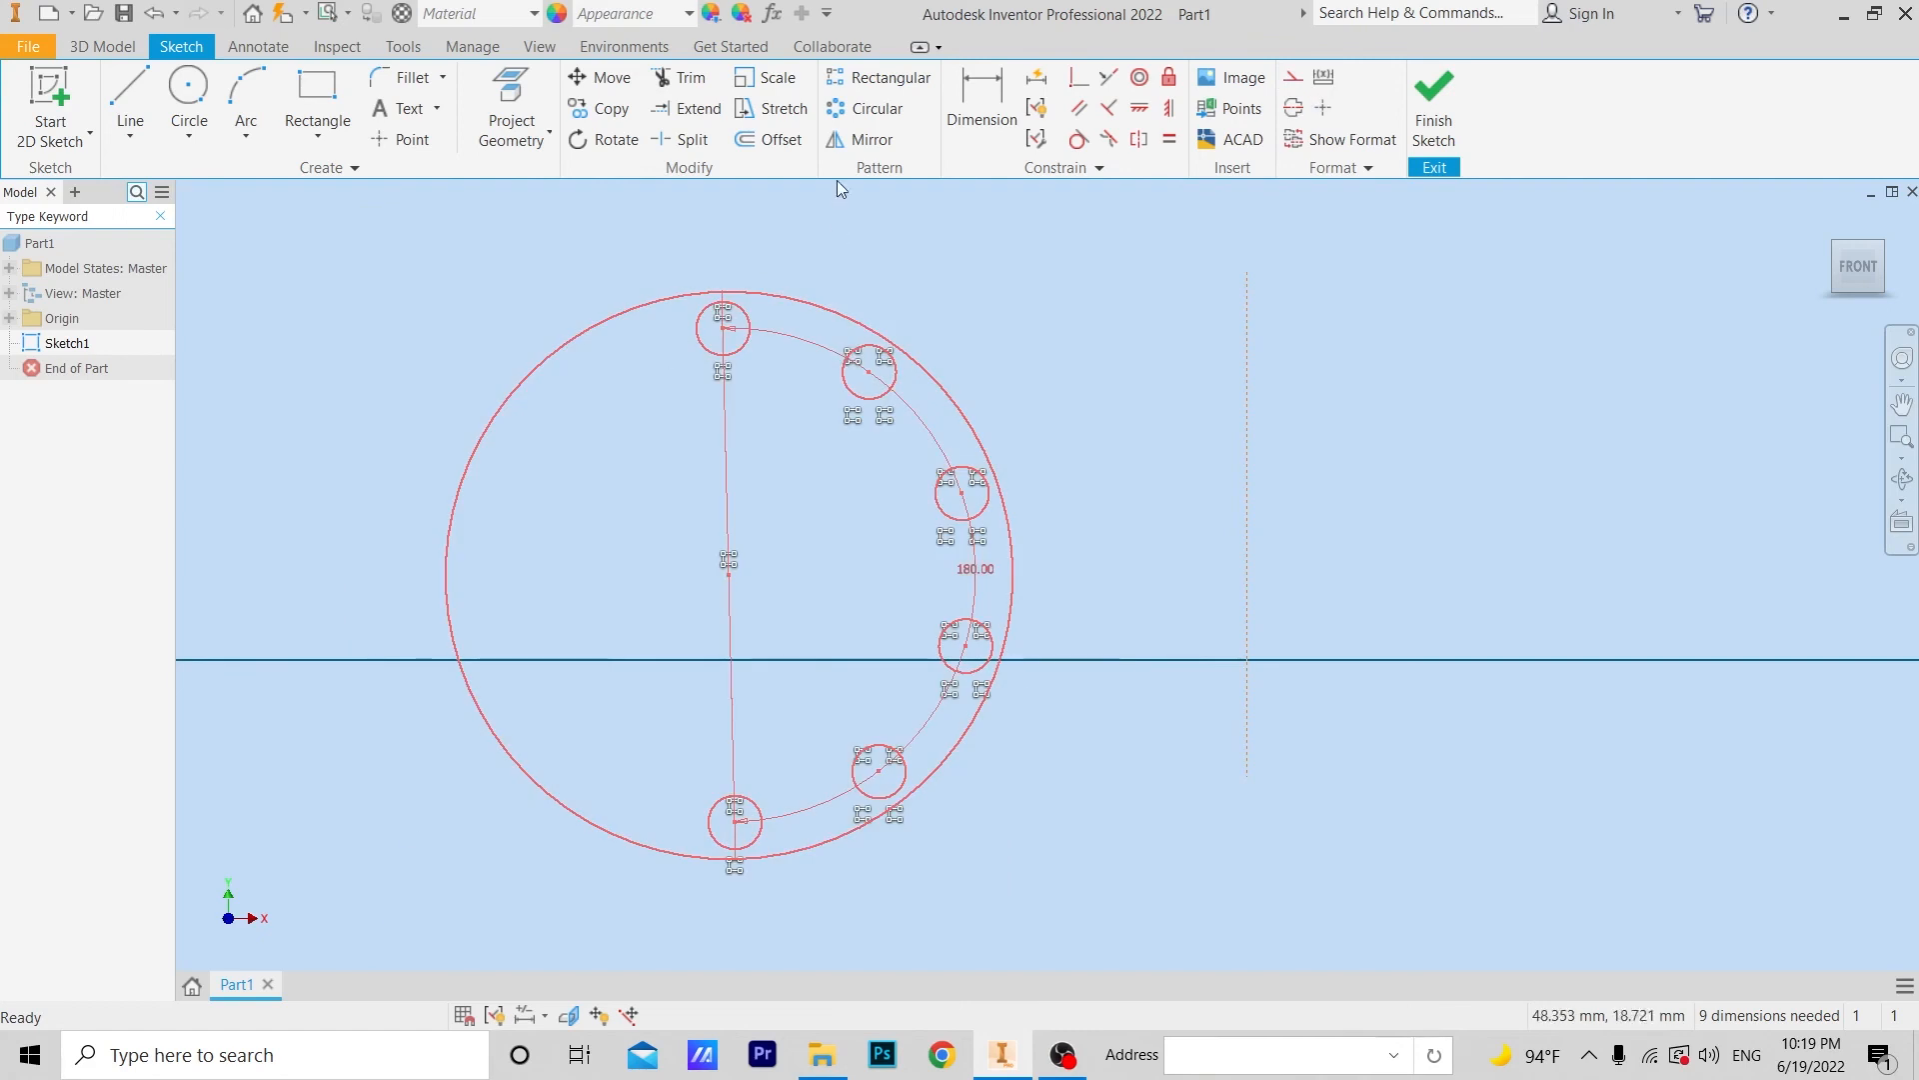
click(862, 138)
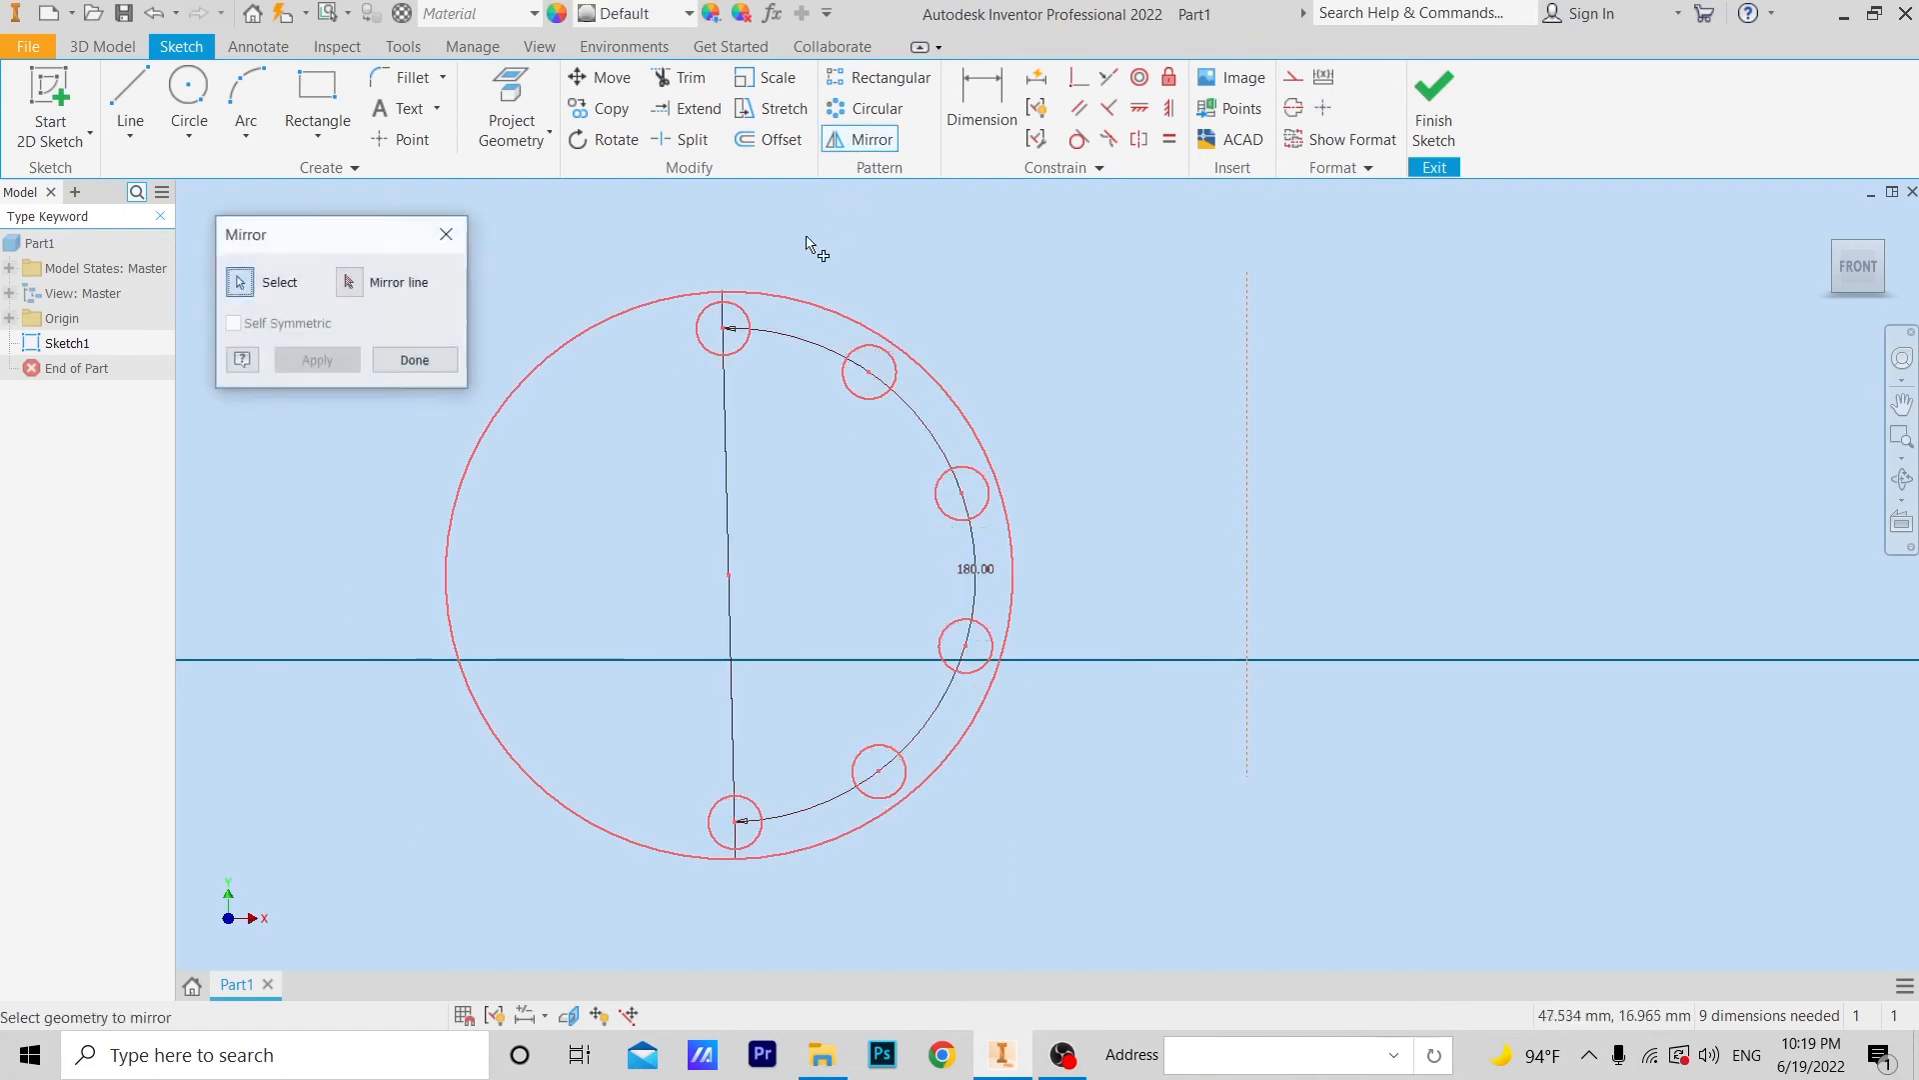
click(350, 284)
click(361, 290)
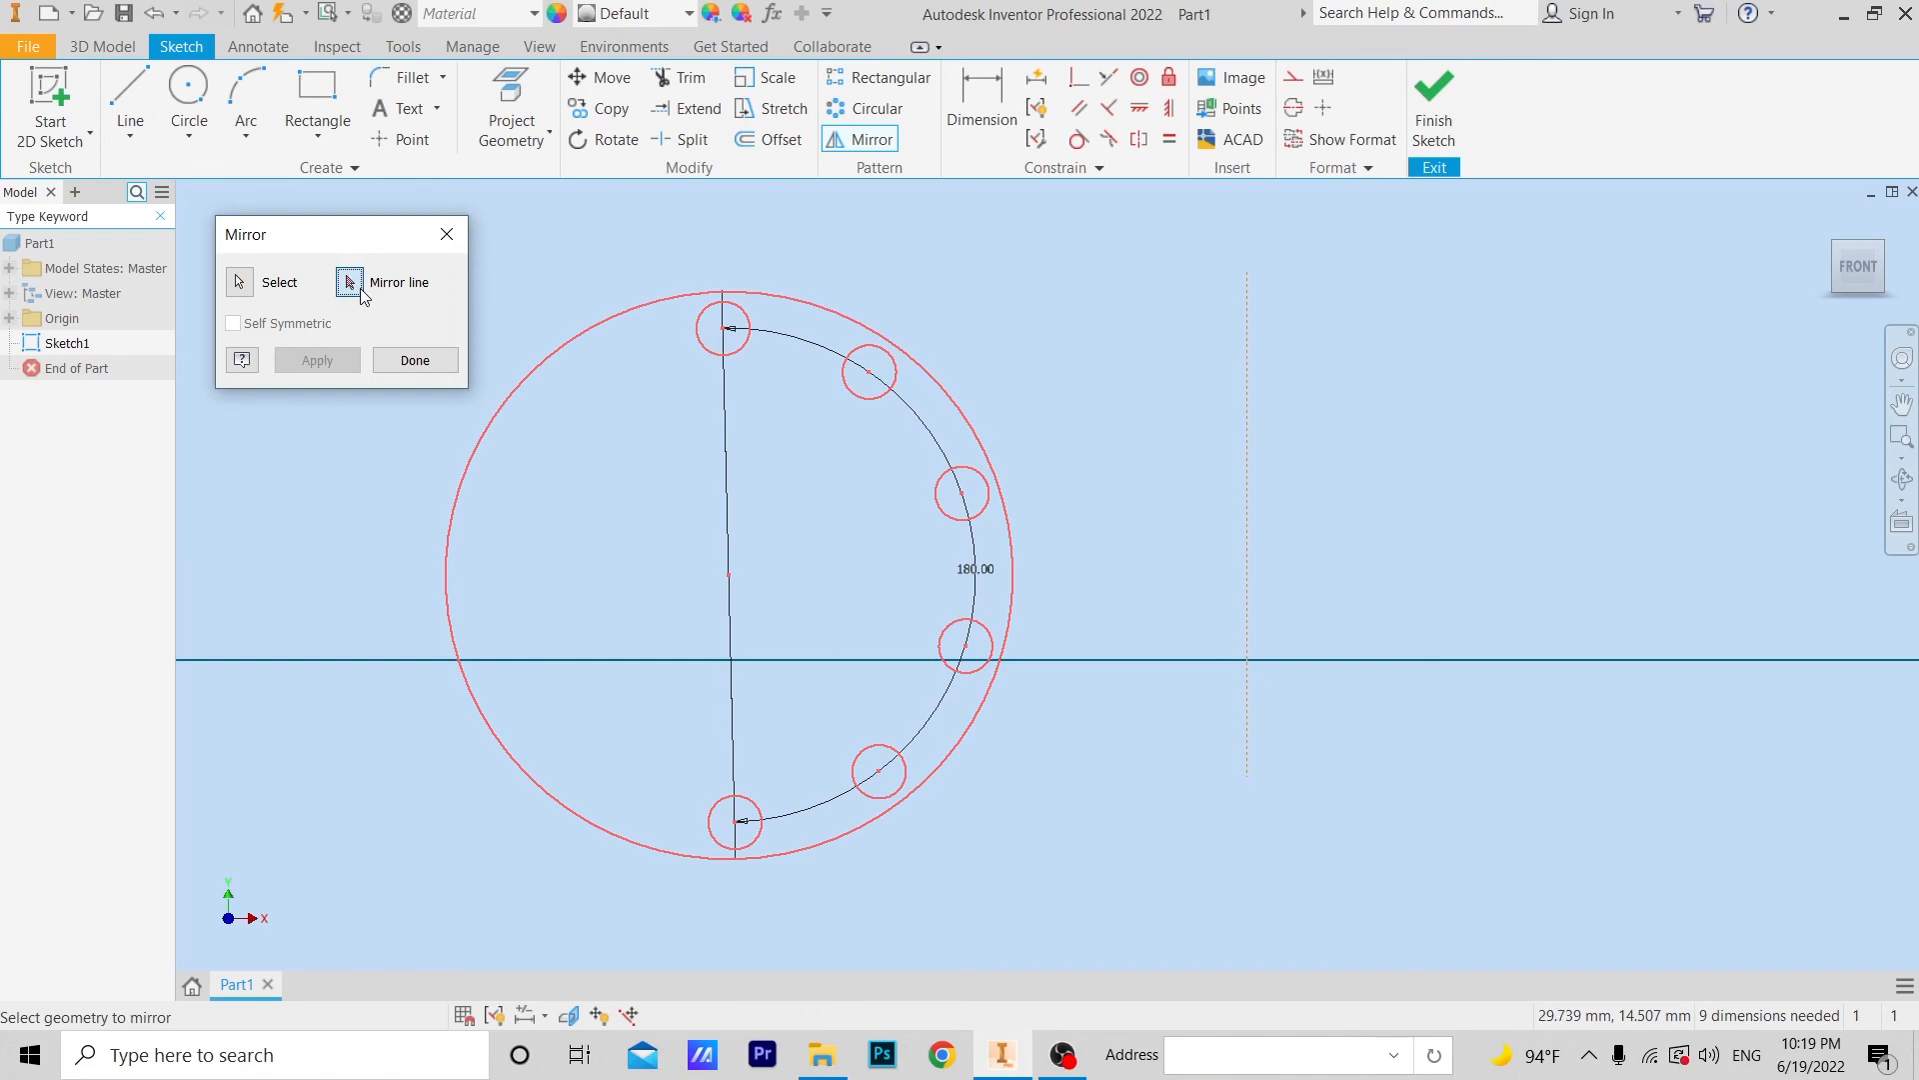
click(1249, 452)
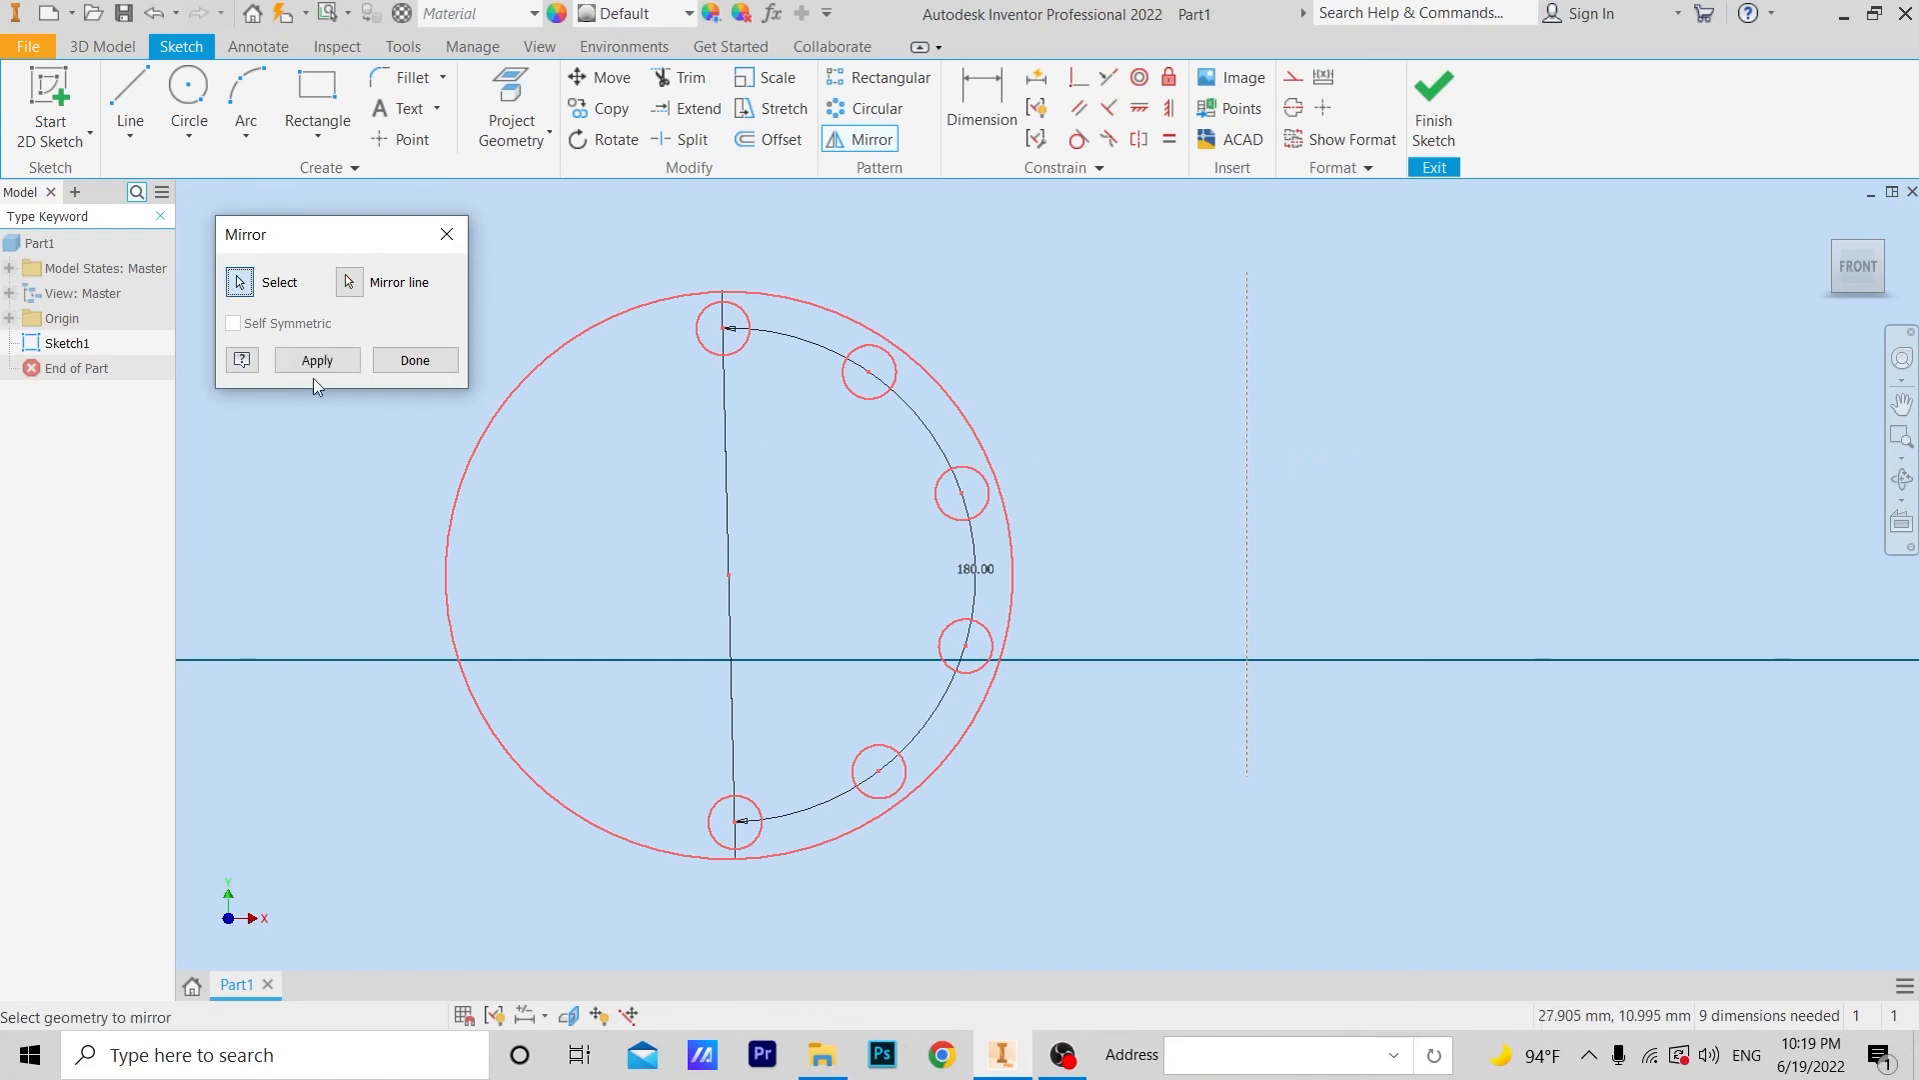
click(316, 360)
scroll(1145, 560, up, 3)
scroll(1138, 566, down, 5)
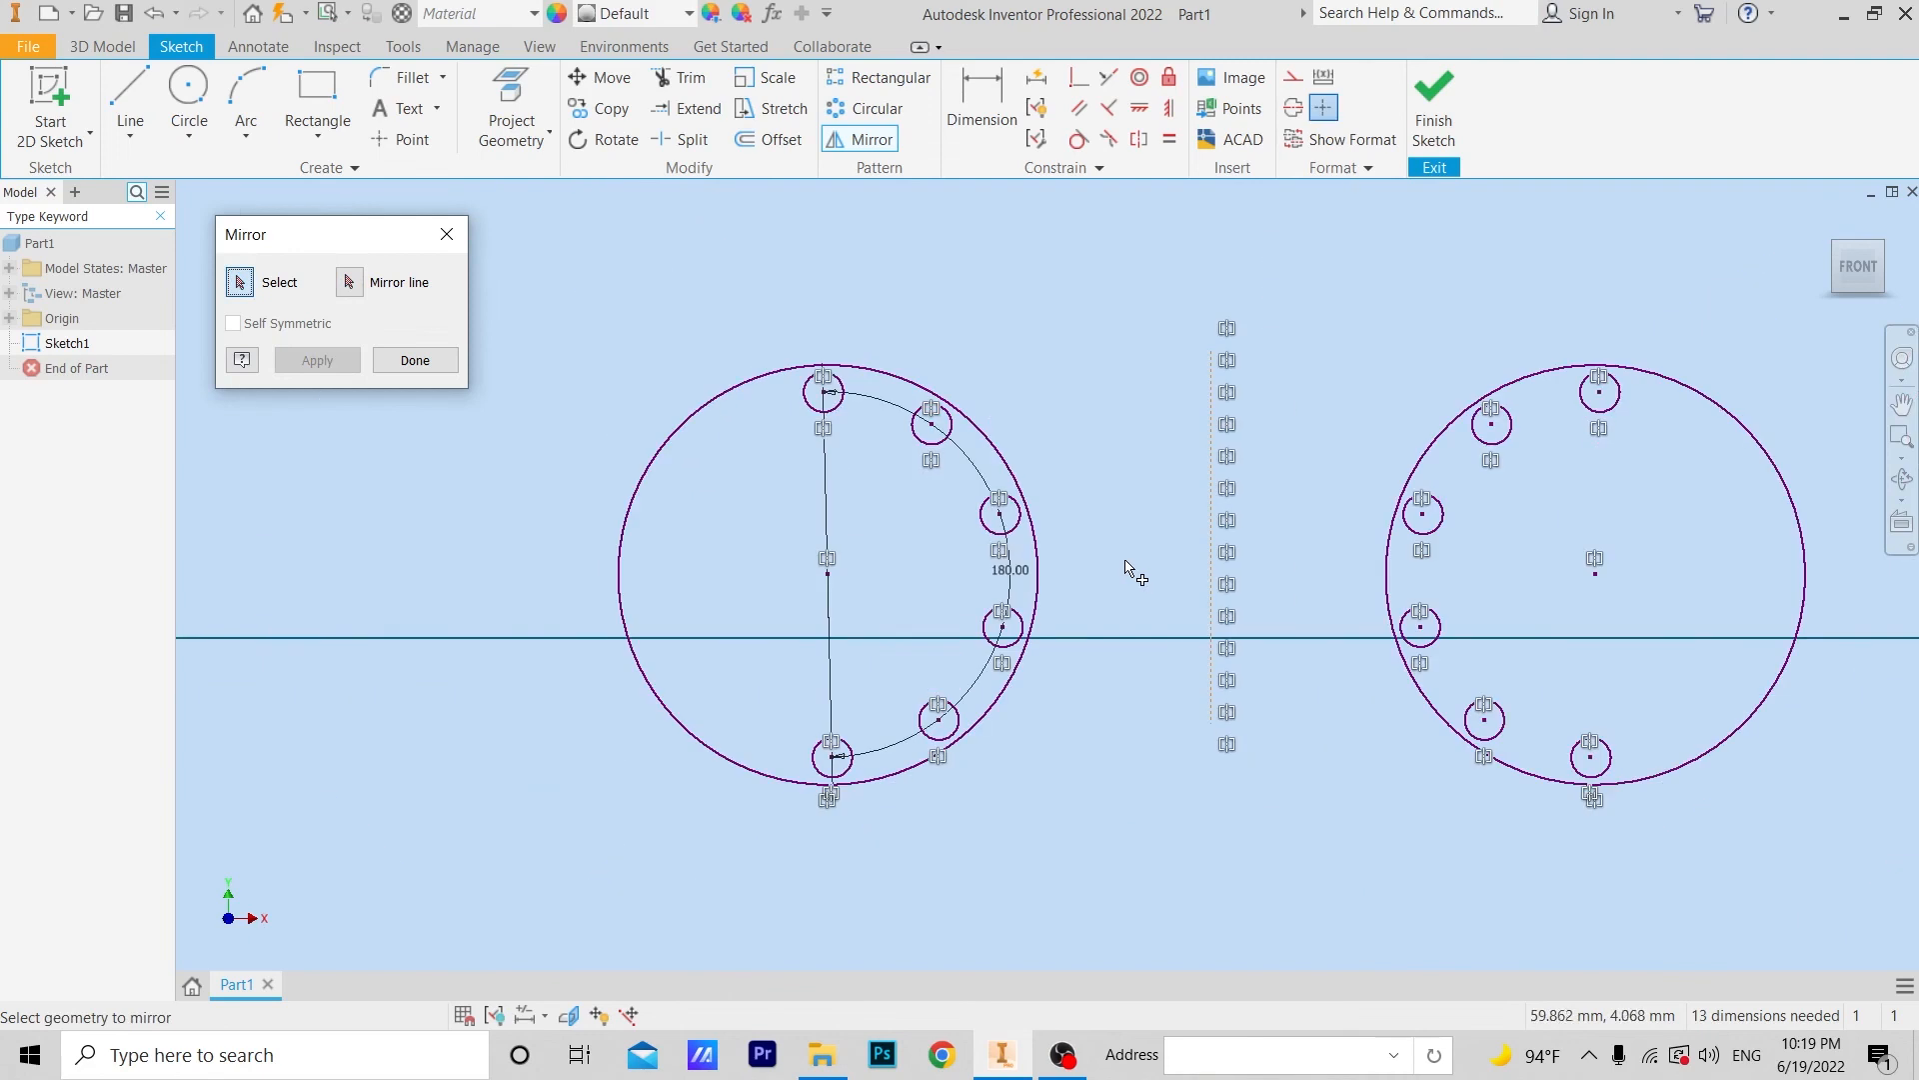
middle_drag(1136, 565, 808, 527)
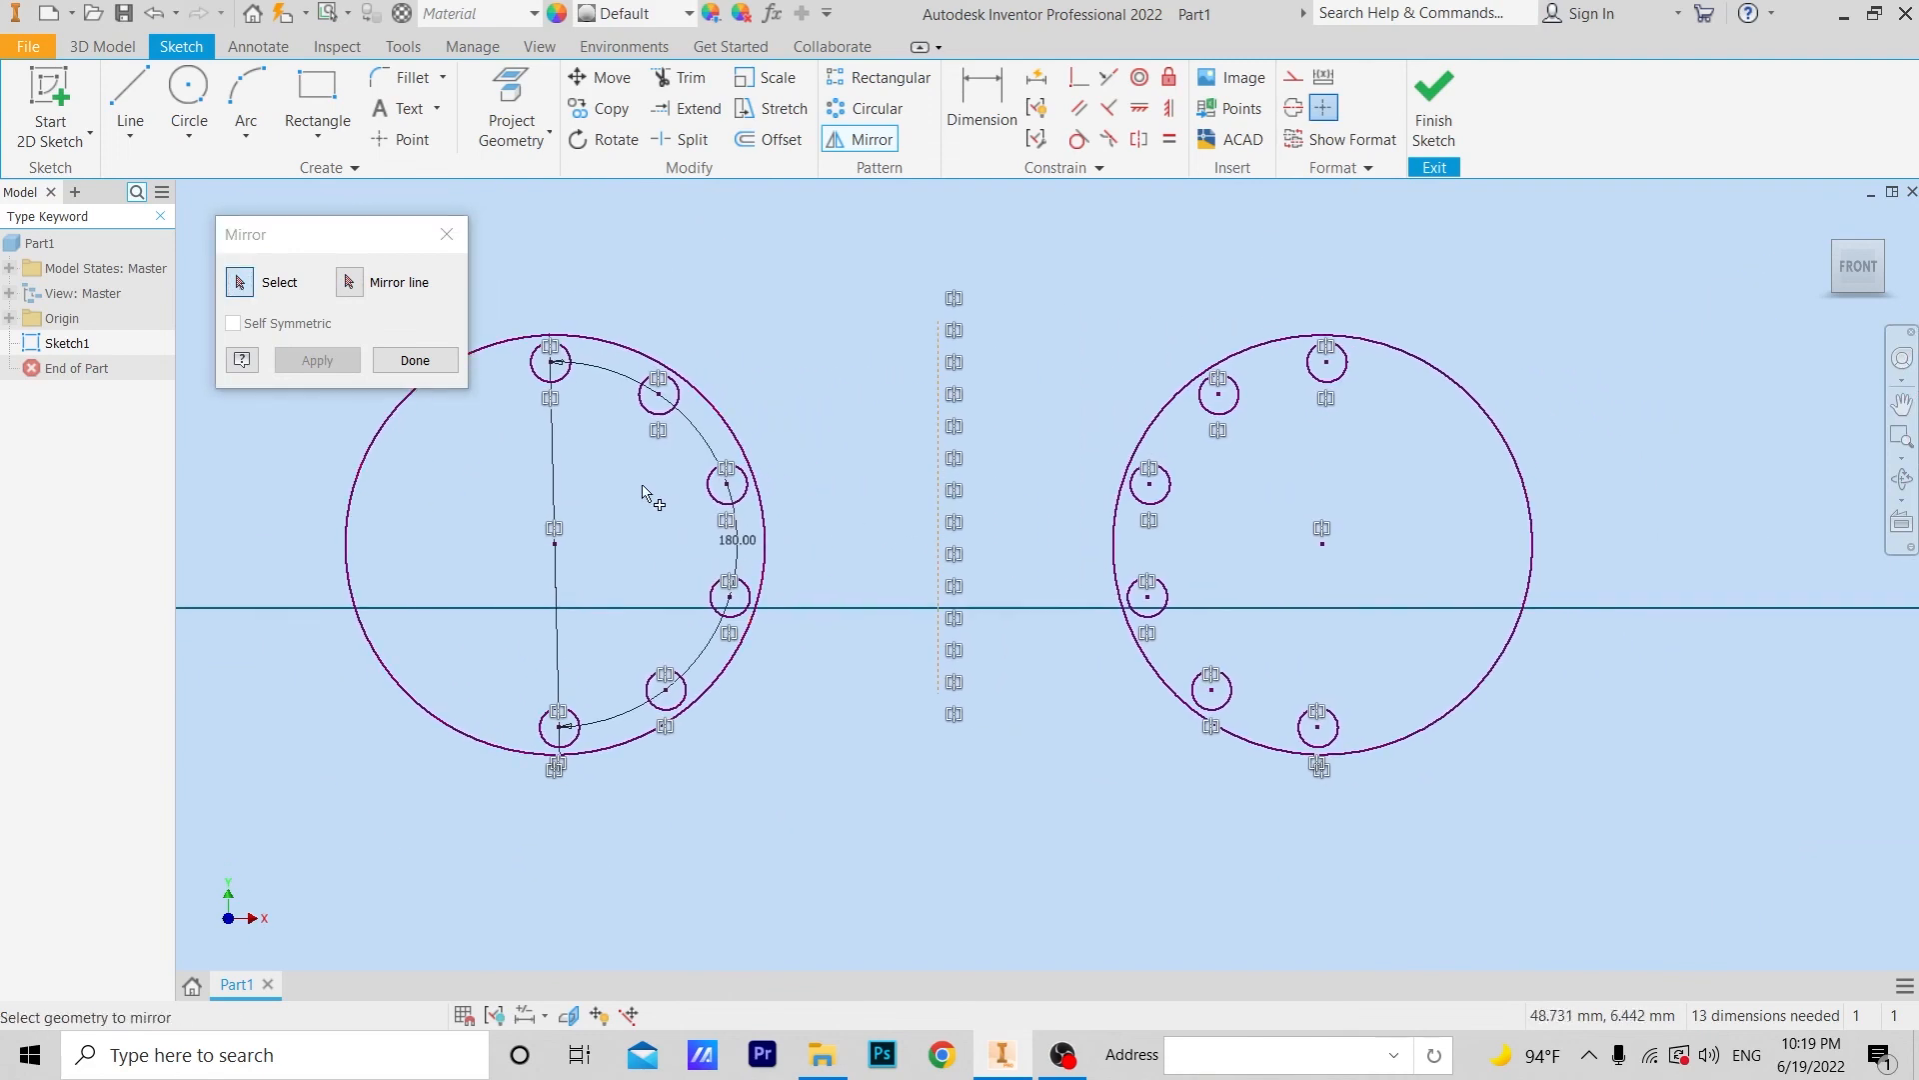